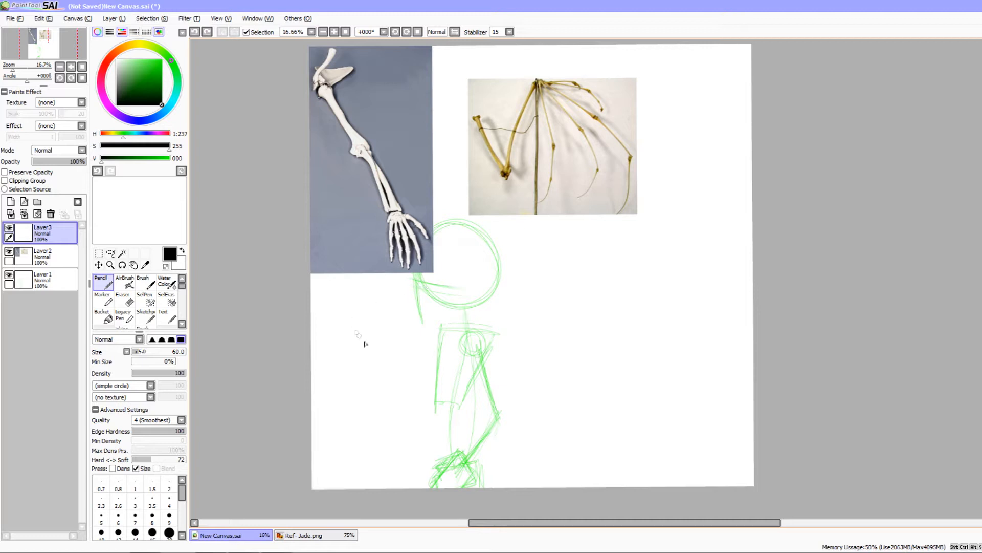
mouse_move(360, 72)
mouse_down()
mouse_move(352, 99)
mouse_move(446, 261)
mouse_up()
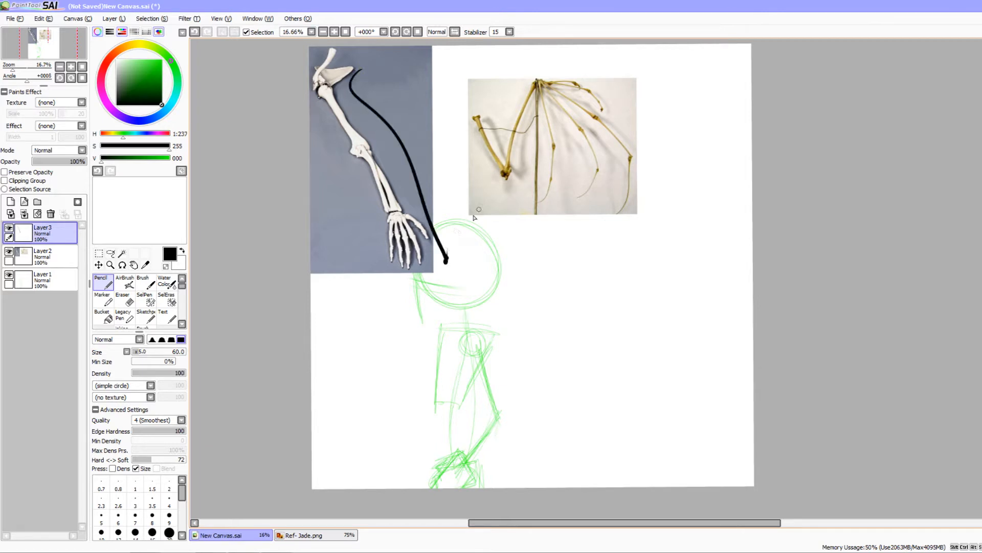
key(ctrl+z)
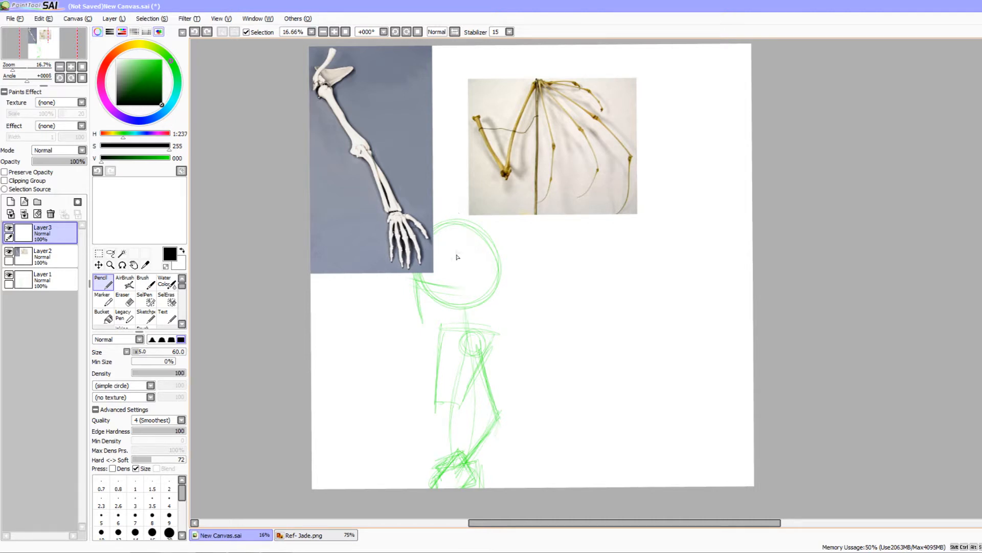
drag(506, 216, 490, 223)
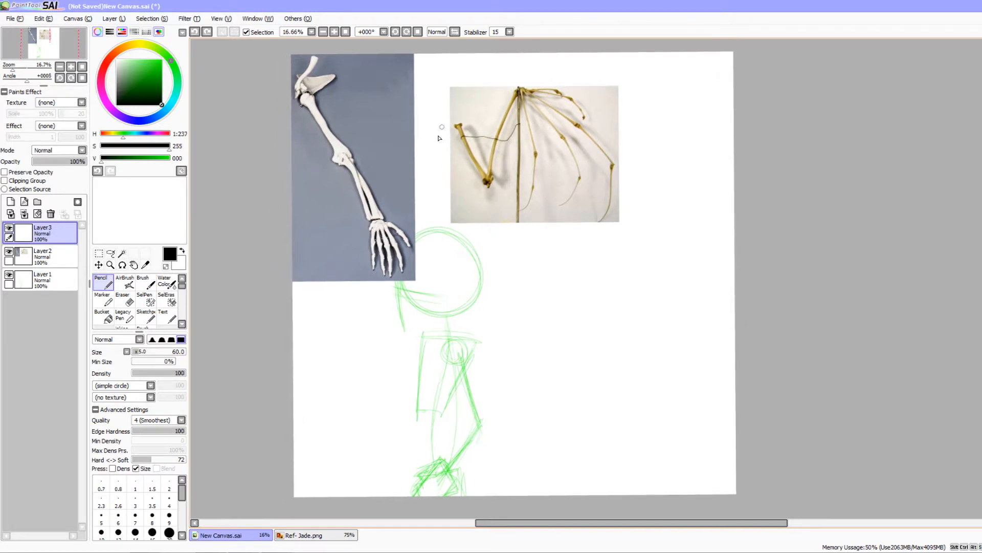
click(456, 32)
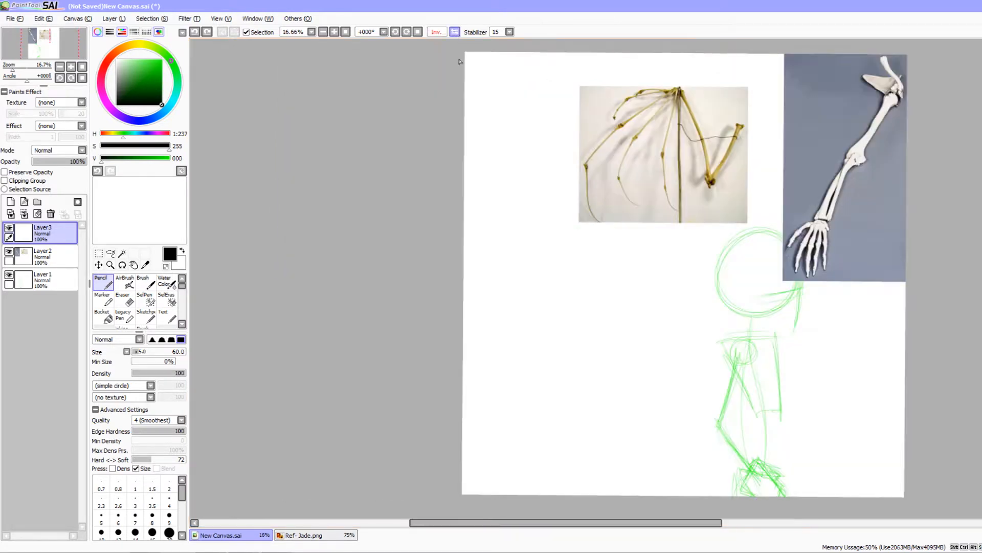
drag(517, 200, 309, 197)
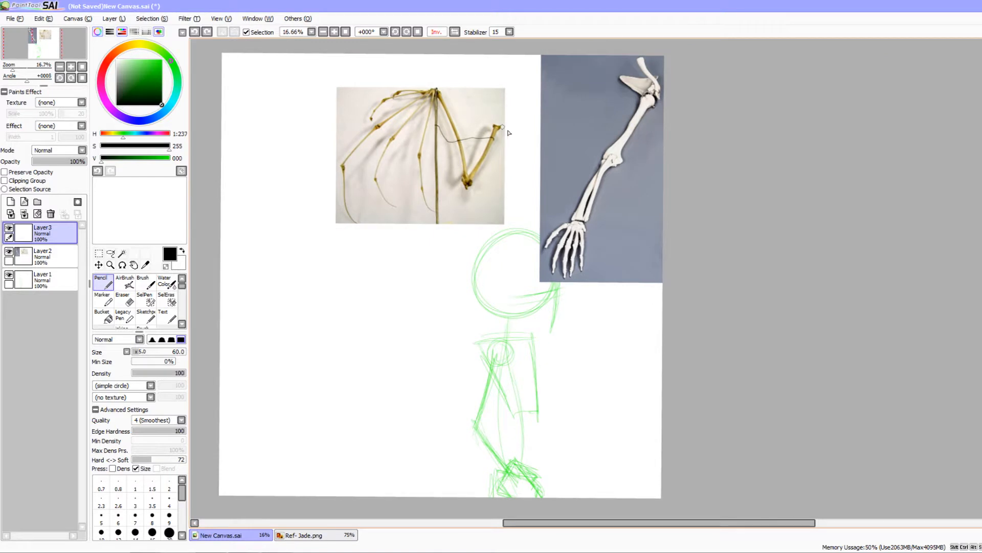
mouse_move(509, 131)
mouse_down()
mouse_move(486, 188)
mouse_move(439, 134)
mouse_move(440, 214)
mouse_move(441, 115)
mouse_move(398, 186)
mouse_move(432, 97)
mouse_move(368, 166)
mouse_move(409, 92)
mouse_up()
key(ctrl+z)
drag(480, 201, 470, 200)
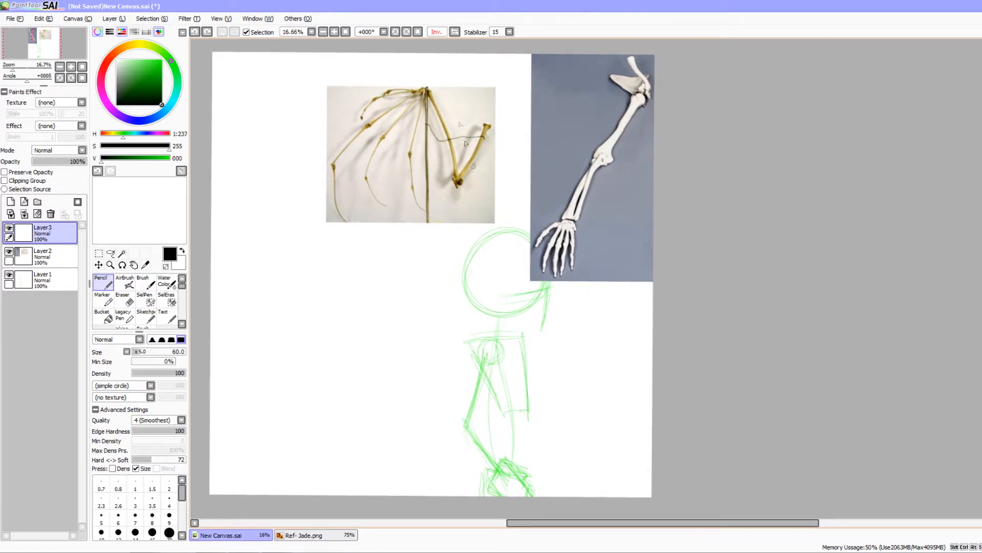
click(454, 32)
drag(594, 304, 326, 364)
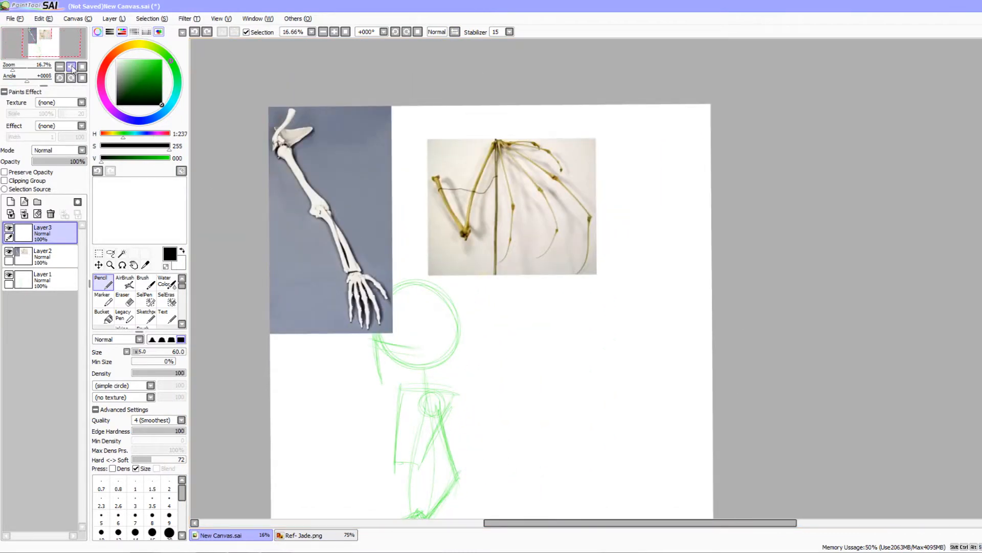
Trace the bones of the four fingers on the human arm skeleton photo with black Pencil strokes.
scroll(462, 210, up, 2)
drag(455, 210, 616, 363)
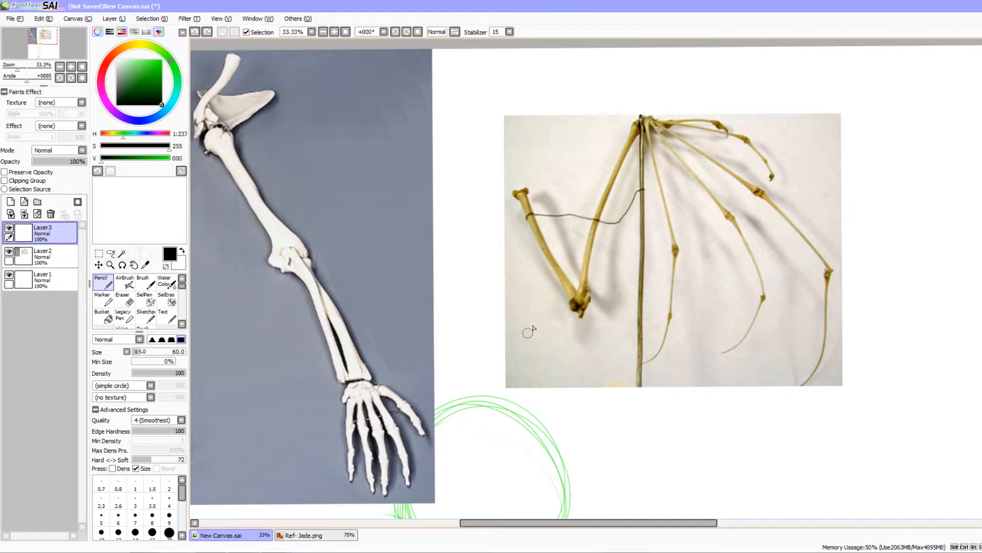
drag(454, 346, 448, 325)
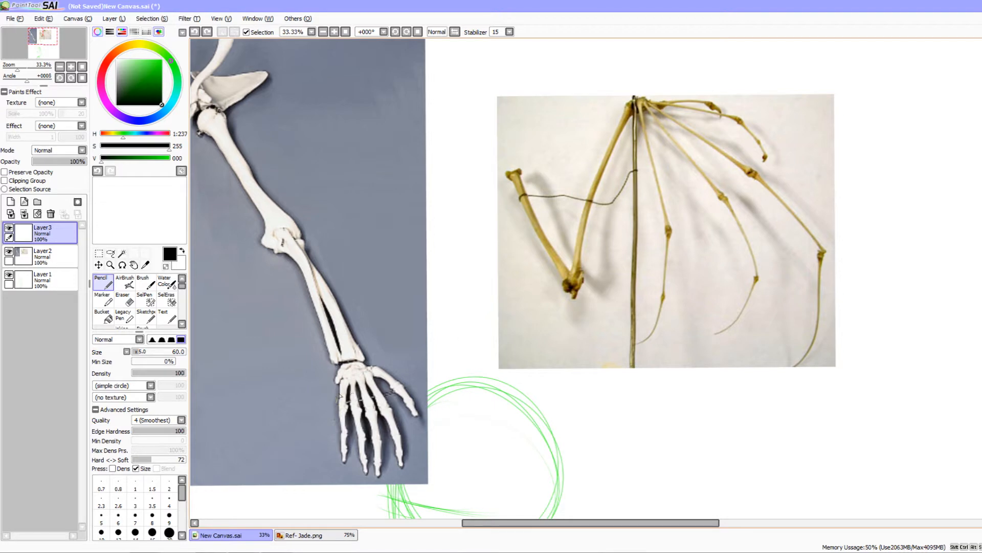
drag(482, 358, 456, 351)
drag(634, 300, 638, 322)
drag(485, 297, 571, 210)
drag(407, 307, 405, 345)
mouse_move(416, 309)
mouse_down()
mouse_move(422, 330)
mouse_move(434, 327)
mouse_move(432, 305)
mouse_move(445, 336)
mouse_move(410, 341)
mouse_move(409, 366)
mouse_move(422, 317)
mouse_move(428, 365)
mouse_move(438, 310)
mouse_move(443, 385)
mouse_up()
drag(450, 306, 466, 379)
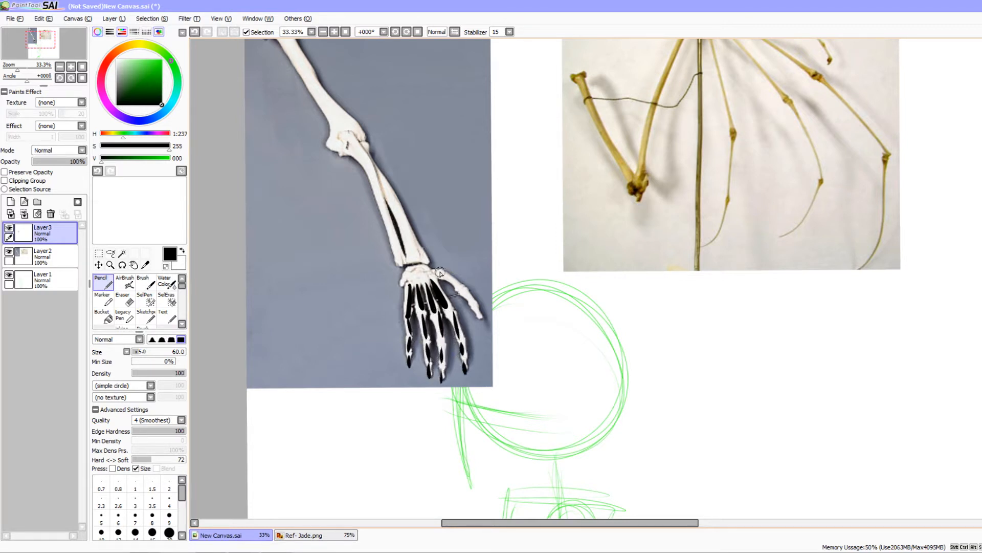
Trace the thumb bones of the human hand skeleton with black strokes.
drag(455, 286, 481, 317)
drag(441, 272, 458, 284)
drag(501, 313, 498, 325)
mouse_move(435, 281)
mouse_down()
mouse_move(461, 323)
mouse_move(431, 296)
mouse_move(458, 295)
mouse_up()
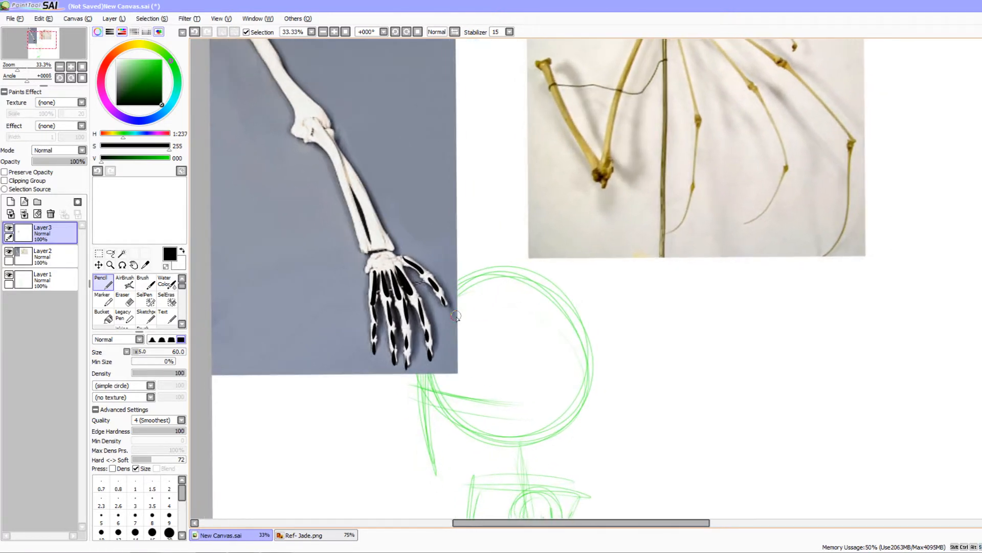
Draw a simplified five-digit hand diagram in black between the arm photo and the wing photo.
drag(599, 241, 473, 343)
drag(599, 143, 641, 123)
drag(368, 371, 408, 313)
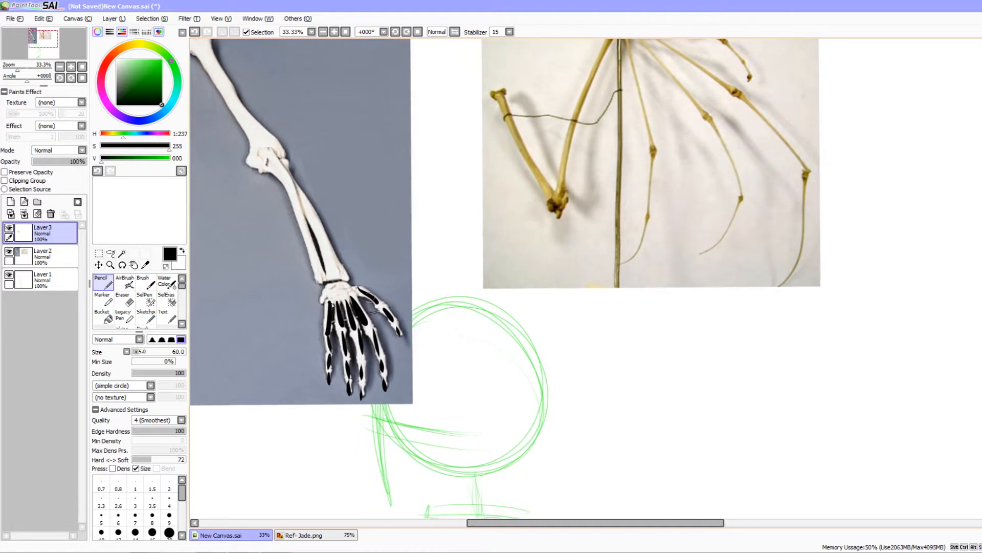
mouse_move(428, 219)
mouse_down()
mouse_move(425, 245)
mouse_move(438, 228)
mouse_move(464, 241)
mouse_up()
drag(459, 210, 482, 219)
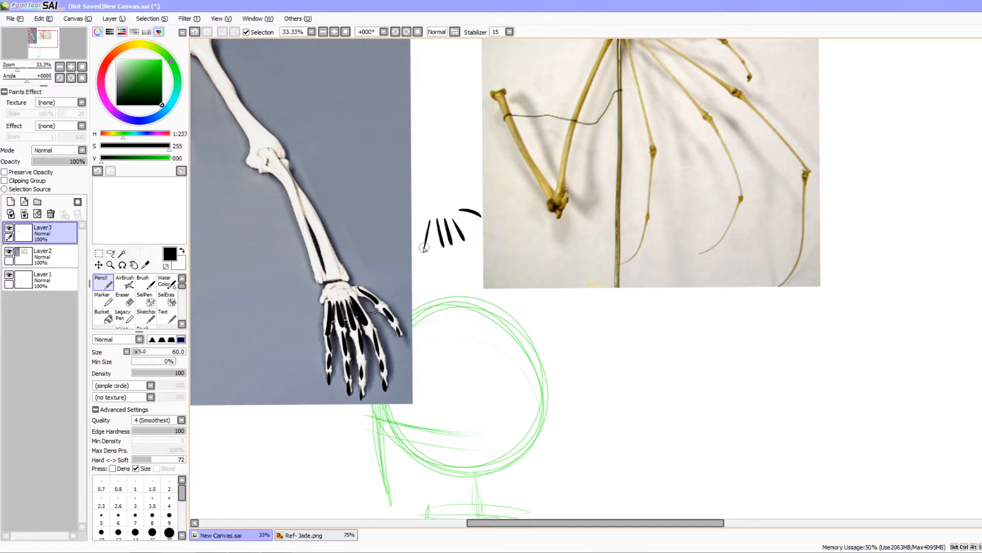
drag(426, 251, 429, 289)
drag(443, 247, 448, 292)
key(ctrl+z)
drag(451, 244, 458, 282)
drag(463, 240, 471, 279)
drag(480, 213, 486, 256)
drag(591, 286, 507, 333)
drag(566, 248, 603, 219)
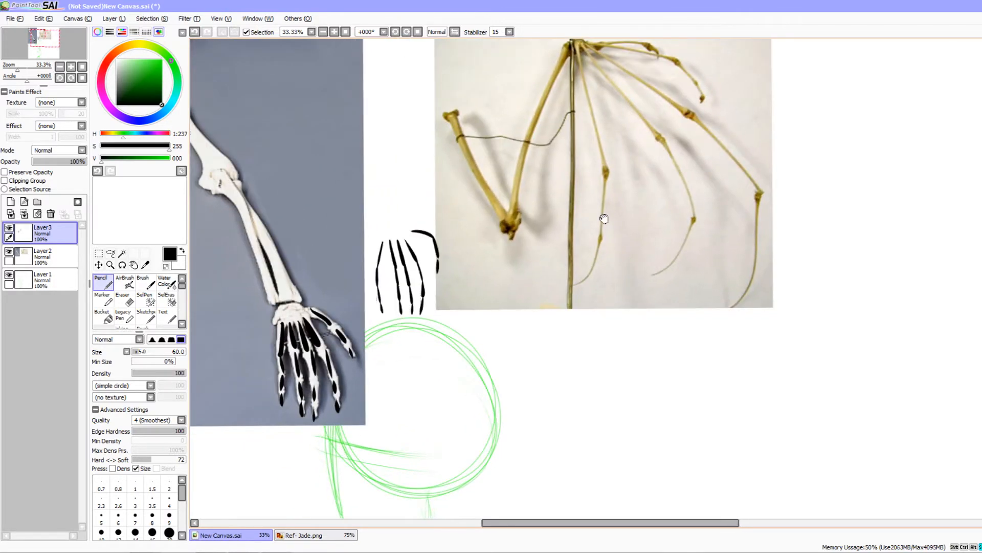
drag(620, 165, 599, 206)
drag(564, 124, 569, 131)
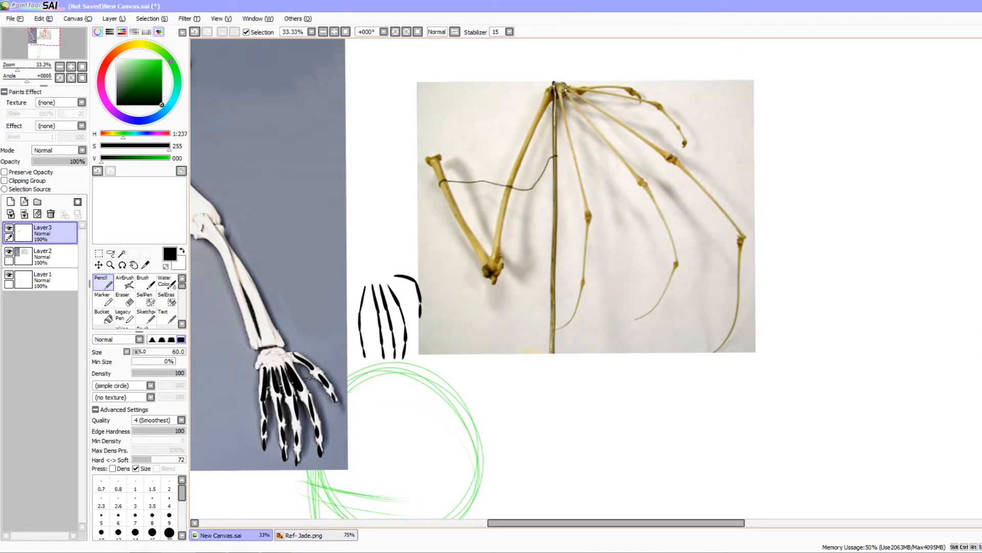
drag(569, 85, 563, 83)
key(ctrl+z)
drag(243, 388, 307, 349)
mouse_move(349, 308)
mouse_down()
mouse_move(318, 316)
mouse_move(349, 306)
mouse_up()
key(ctrl+z)
Trace the long finger bones and thumb of the bat wing photo with black strokes.
mouse_move(637, 211)
mouse_down()
mouse_move(528, 284)
mouse_move(546, 244)
mouse_up()
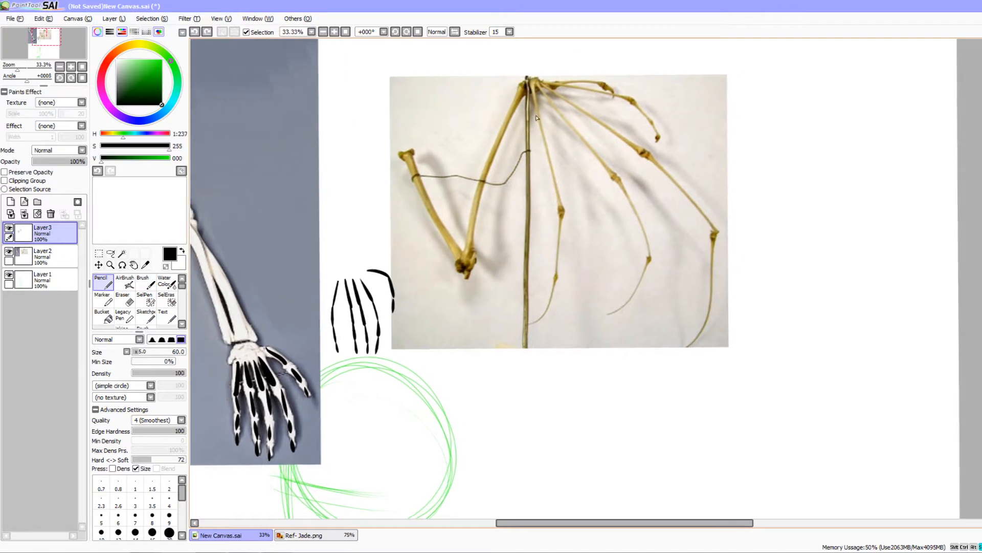
mouse_move(528, 85)
mouse_down()
mouse_move(562, 209)
mouse_move(554, 306)
mouse_move(554, 285)
mouse_move(530, 330)
mouse_up()
drag(543, 86, 611, 175)
mouse_move(616, 180)
mouse_down()
mouse_move(638, 252)
mouse_move(613, 320)
mouse_up()
mouse_move(551, 95)
mouse_down()
mouse_move(640, 160)
mouse_move(706, 234)
mouse_up()
drag(715, 249, 688, 346)
mouse_move(554, 91)
mouse_down()
mouse_move(634, 105)
mouse_move(657, 139)
mouse_move(660, 169)
mouse_up()
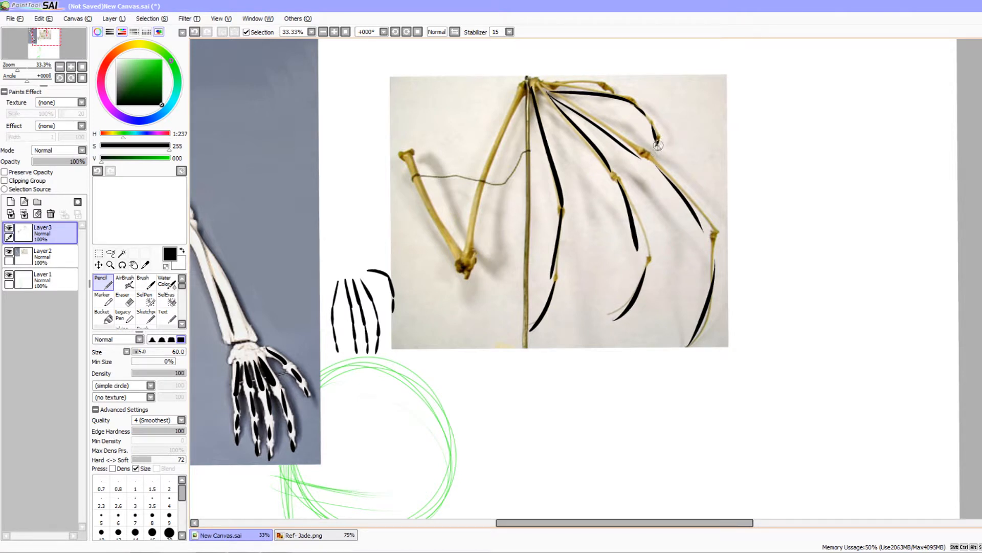
drag(546, 81, 598, 80)
Lasso the black wing finger tracing, move it down off the photographed bones, and deselect it.
mouse_move(544, 173)
mouse_down()
mouse_move(616, 219)
mouse_move(518, 233)
mouse_move(513, 289)
mouse_up()
drag(616, 252, 630, 230)
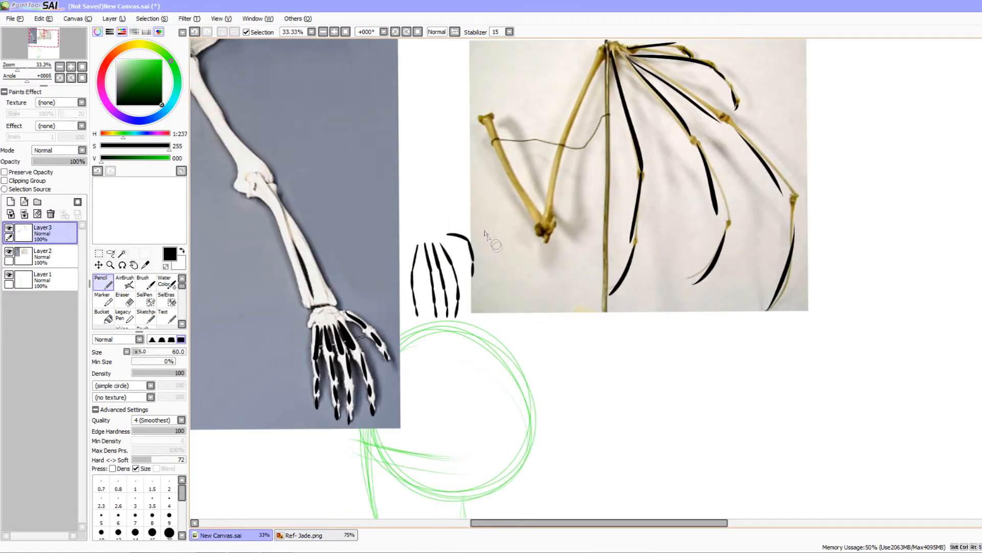
drag(487, 235, 448, 255)
click(110, 252)
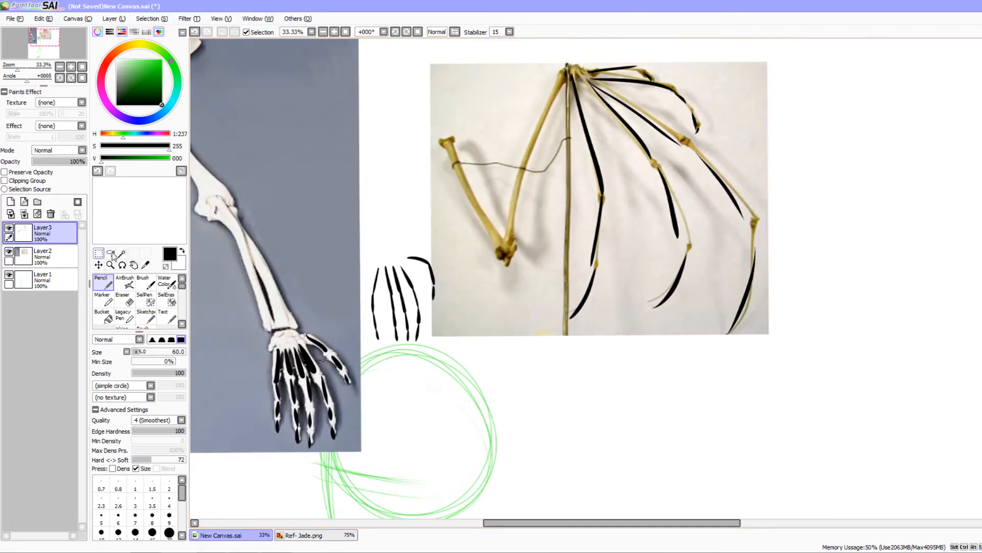
drag(569, 380, 543, 401)
drag(745, 132, 476, 307)
mouse_move(667, 230)
mouse_down()
mouse_move(641, 373)
mouse_move(608, 405)
mouse_up()
drag(698, 375, 679, 253)
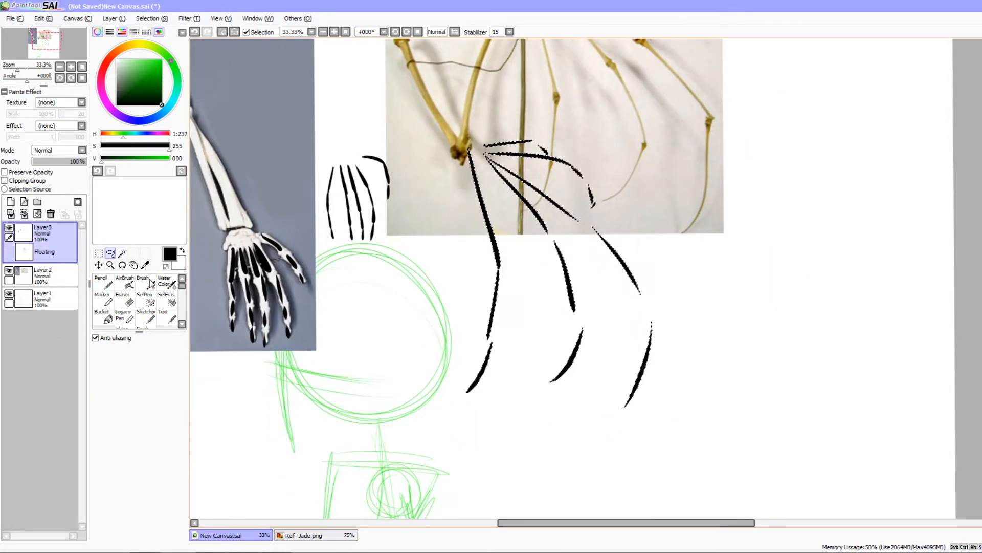
click(99, 253)
click(104, 282)
Draw short webbing arcs between the fingers of the black hand diagram.
drag(597, 203, 661, 236)
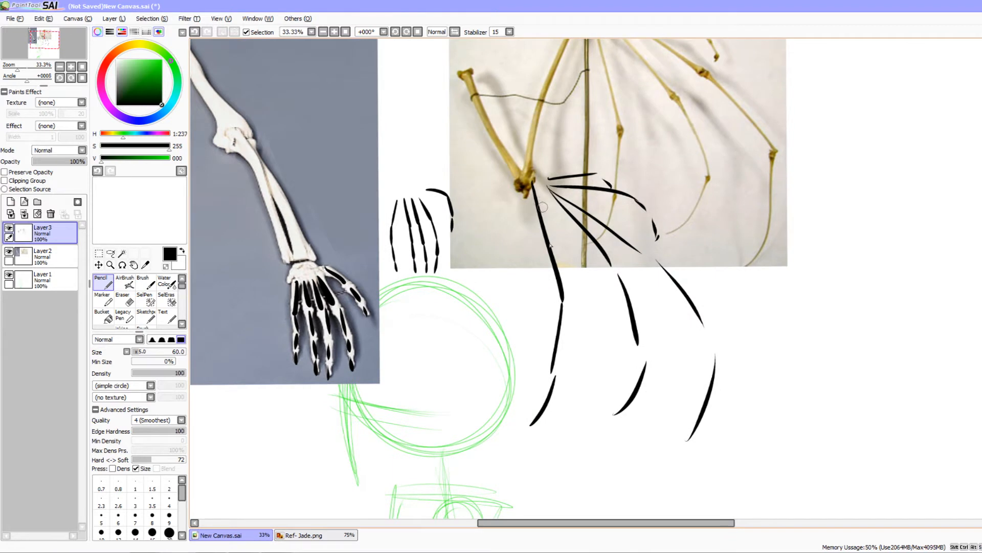
drag(550, 233, 558, 212)
mouse_move(453, 178)
mouse_down()
mouse_move(446, 201)
mouse_move(401, 209)
mouse_up()
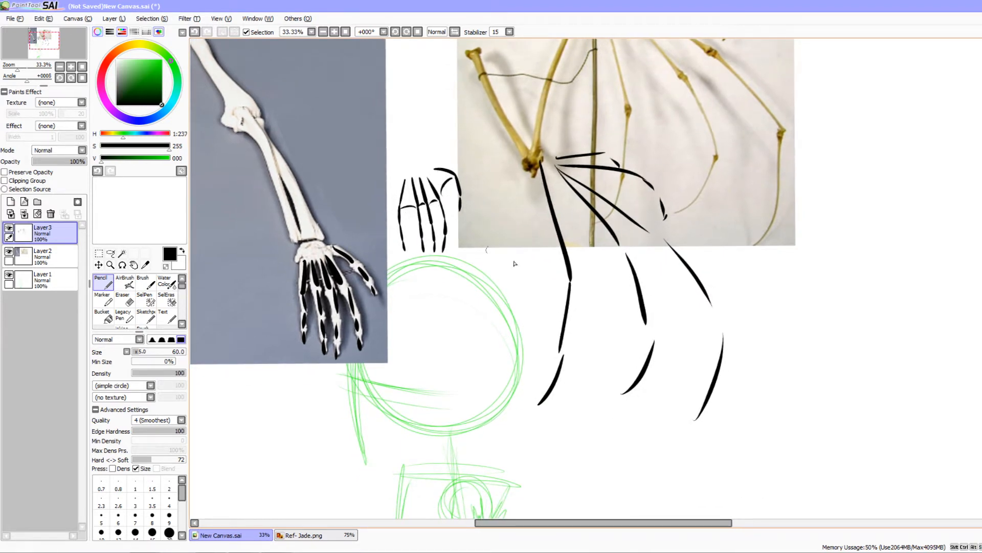
Draw curved wing membrane edges connecting the tips of the traced wing fingers.
drag(494, 255, 471, 242)
mouse_move(610, 168)
mouse_down()
mouse_move(586, 159)
mouse_move(617, 193)
mouse_move(640, 391)
mouse_move(543, 350)
mouse_move(481, 376)
mouse_move(293, 414)
mouse_move(304, 407)
mouse_up()
drag(473, 385, 568, 324)
mouse_move(397, 346)
mouse_down()
mouse_move(384, 325)
mouse_move(398, 361)
mouse_move(387, 372)
mouse_move(402, 351)
mouse_up()
key(ctrl+z)
key(ctrl+z)
key(ctrl+z)
key(ctrl+z)
mouse_move(581, 258)
mouse_down()
mouse_move(487, 325)
mouse_move(460, 333)
mouse_move(461, 315)
mouse_move(448, 312)
mouse_up()
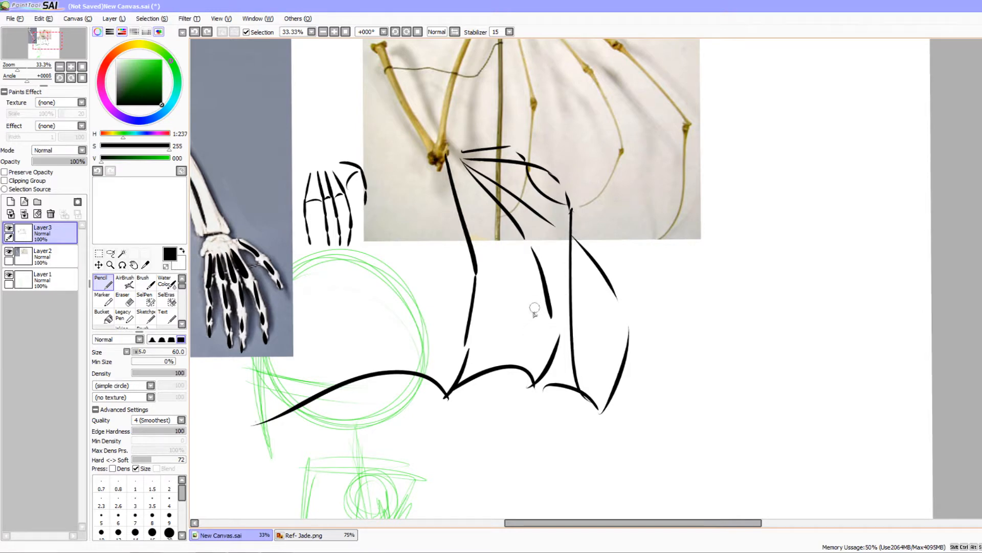
drag(480, 316, 561, 321)
Erase the hand diagram, the wing tracing and the black finger strokes over the hand skeleton with the Eraser.
key(e)
mouse_move(414, 175)
mouse_down()
mouse_move(435, 195)
mouse_move(389, 190)
mouse_move(402, 220)
mouse_move(394, 202)
mouse_up()
drag(173, 373, 247, 359)
mouse_move(414, 180)
mouse_down()
mouse_move(380, 204)
mouse_move(438, 219)
mouse_move(589, 143)
mouse_move(540, 207)
mouse_move(546, 252)
mouse_move(629, 215)
mouse_move(520, 299)
mouse_move(652, 233)
mouse_move(632, 280)
mouse_move(640, 342)
mouse_move(655, 320)
mouse_move(665, 399)
mouse_move(668, 348)
mouse_move(680, 422)
mouse_move(601, 373)
mouse_move(547, 355)
mouse_move(520, 401)
mouse_move(529, 369)
mouse_move(551, 386)
mouse_move(501, 393)
mouse_up()
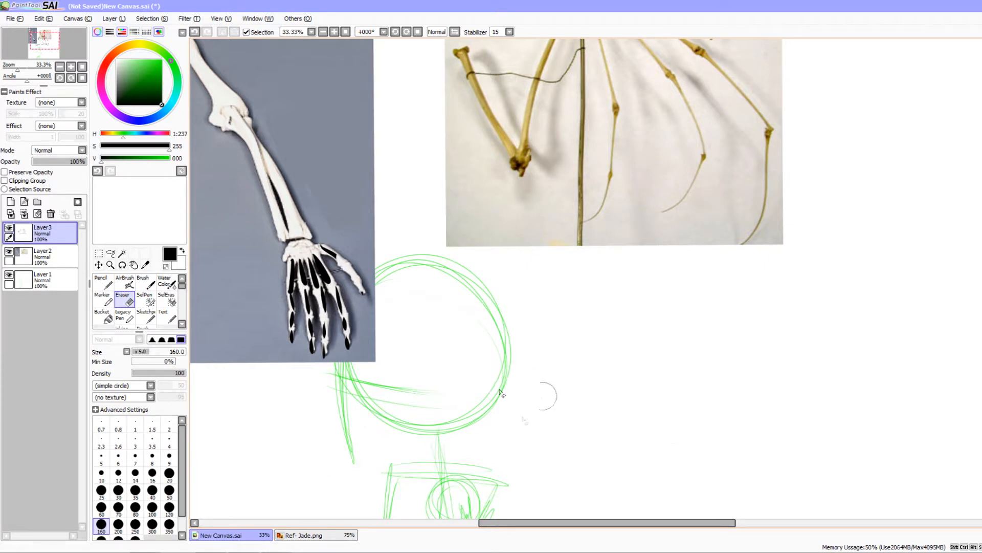
key(n)
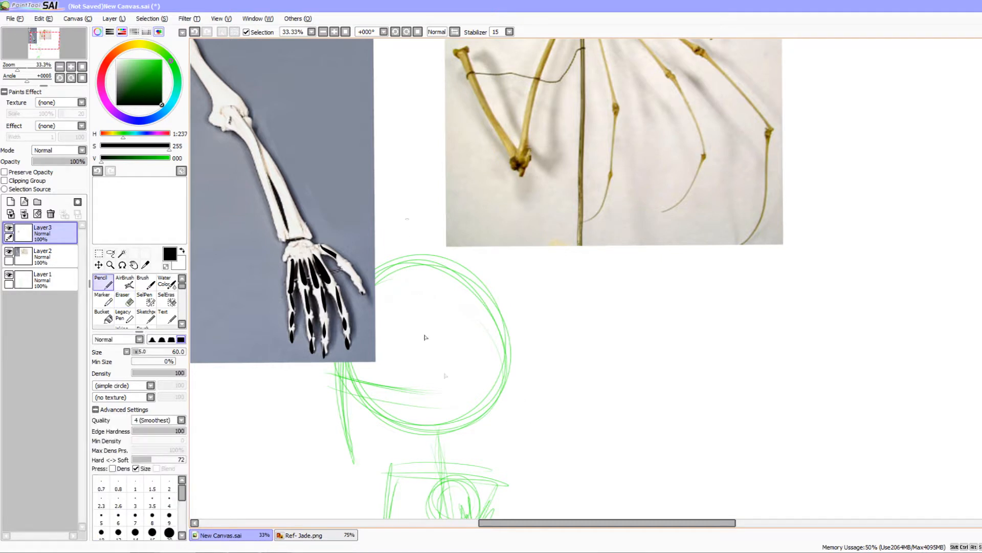
key(e)
mouse_move(324, 333)
mouse_down()
mouse_move(340, 292)
mouse_move(349, 342)
mouse_move(322, 263)
mouse_move(292, 307)
mouse_move(289, 329)
mouse_up()
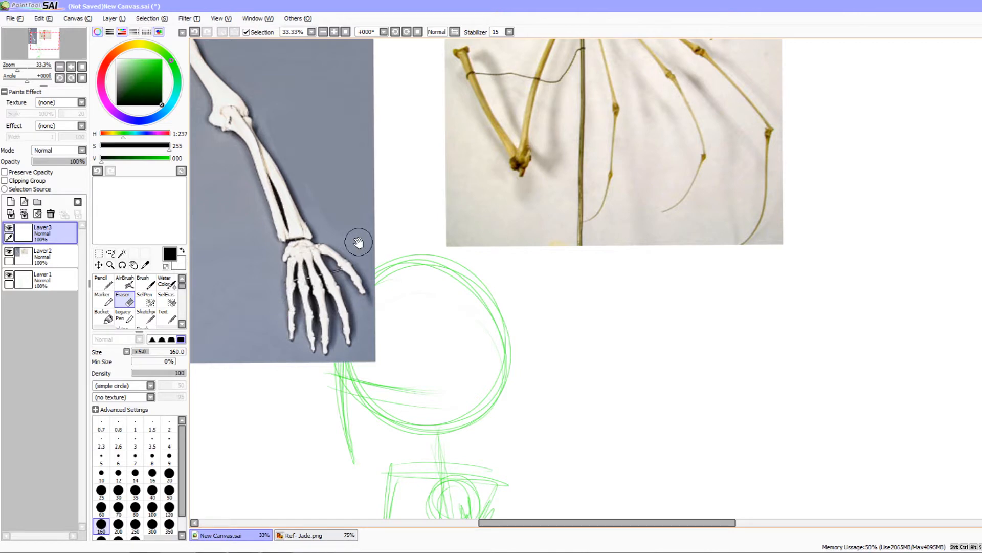
drag(357, 241, 418, 239)
Delete the emptied Layer3 and hide the reference photos on Layer2.
key(n)
click(59, 67)
click(60, 67)
drag(425, 334, 344, 285)
drag(413, 364, 360, 368)
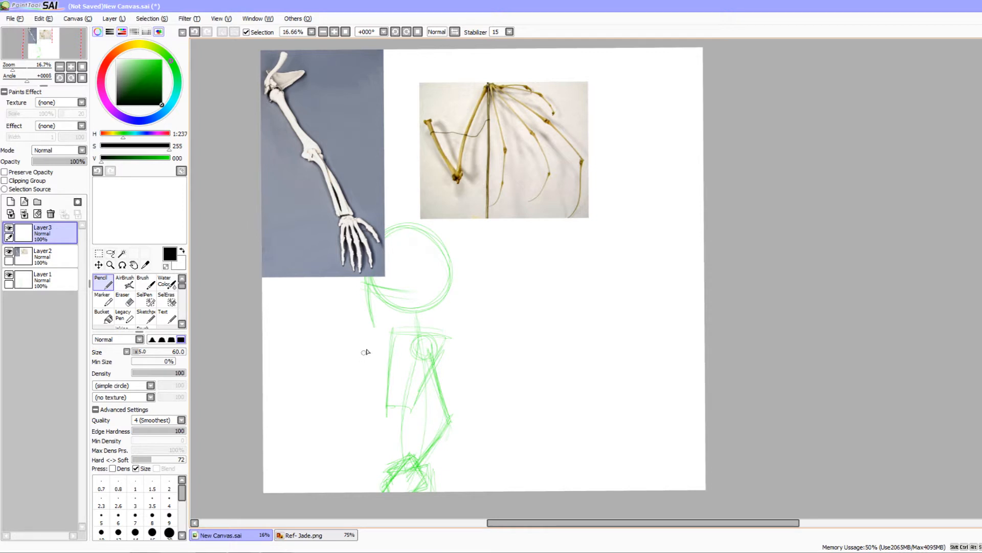
click(50, 214)
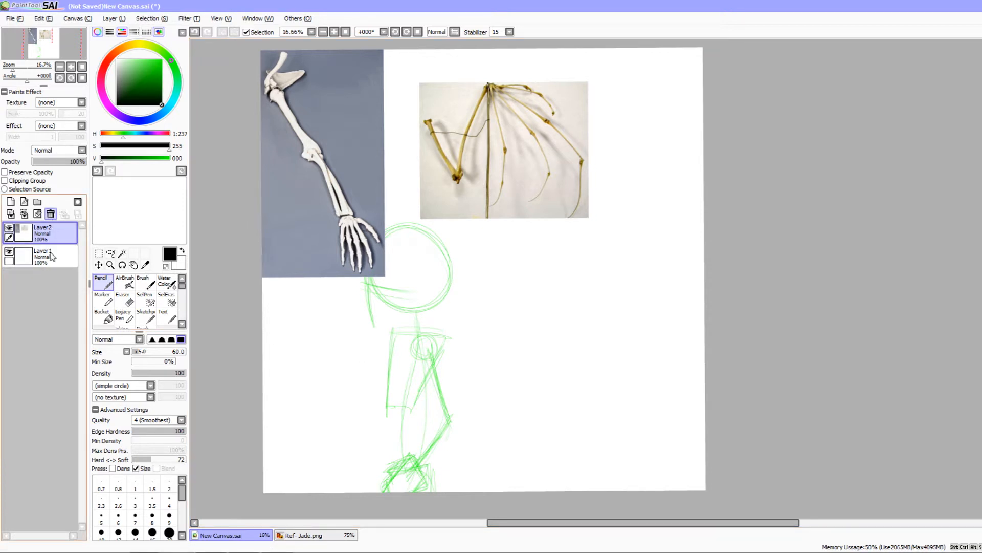
click(9, 229)
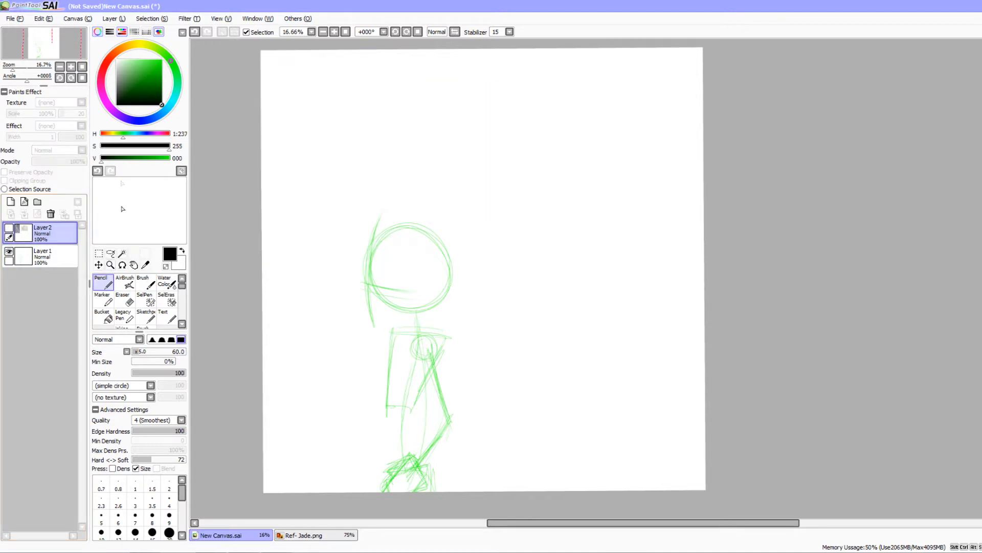
Set the green colour's V value to 255 with the sketch pen brush active, and make Layer1 the working layer.
click(169, 158)
click(147, 316)
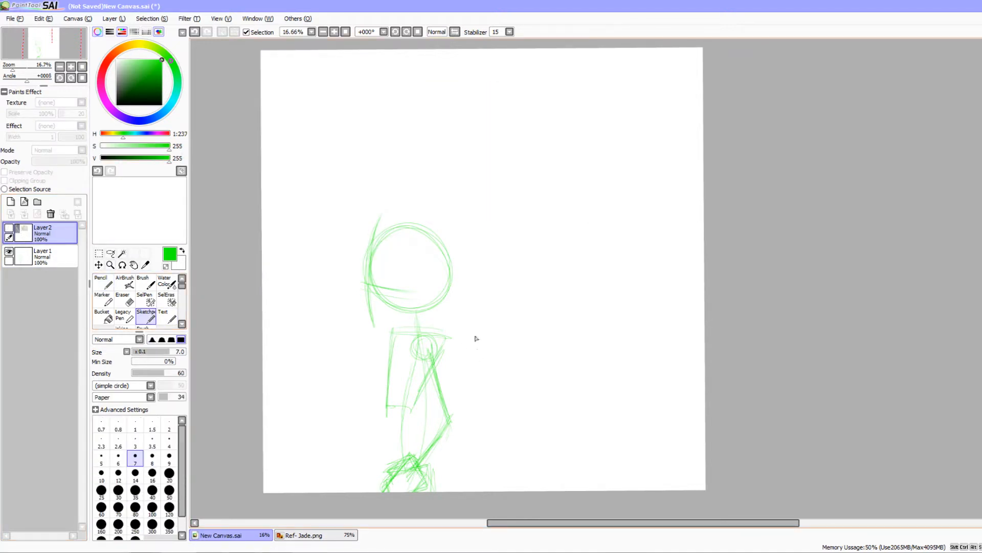
drag(471, 353, 435, 328)
click(51, 257)
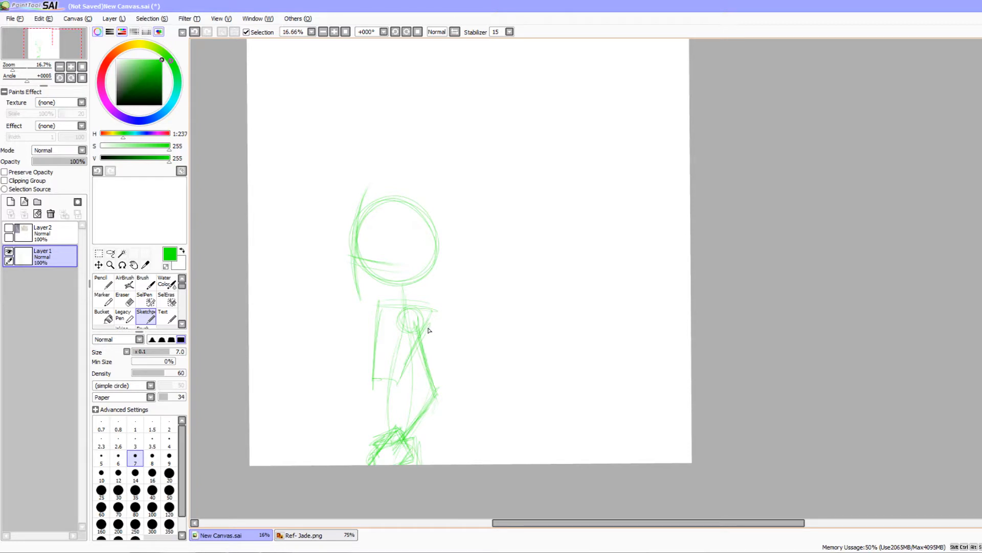
mouse_move(425, 346)
mouse_down()
mouse_move(396, 375)
mouse_move(421, 382)
mouse_move(455, 363)
mouse_up()
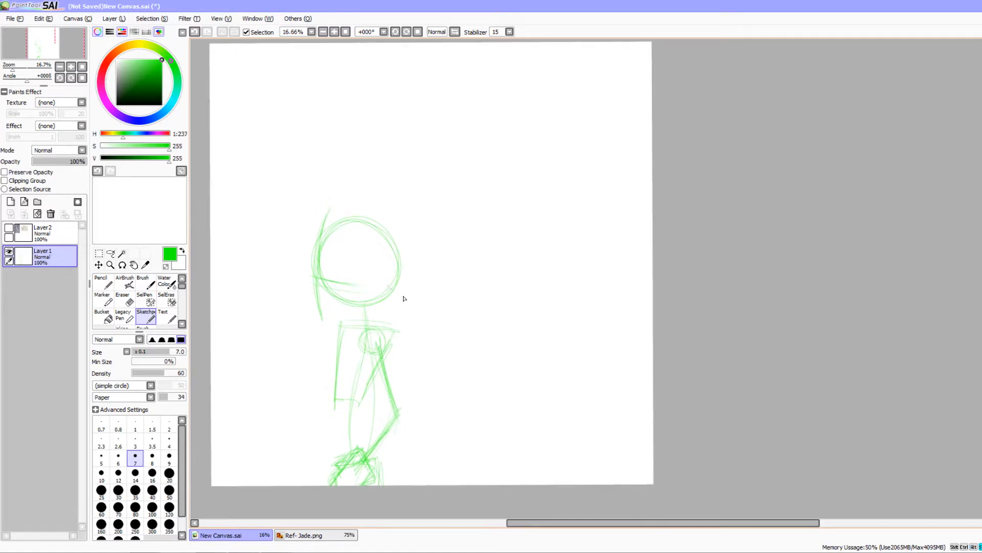
mouse_move(403, 316)
mouse_down()
mouse_move(390, 317)
mouse_move(405, 326)
mouse_move(400, 320)
mouse_move(401, 349)
mouse_up()
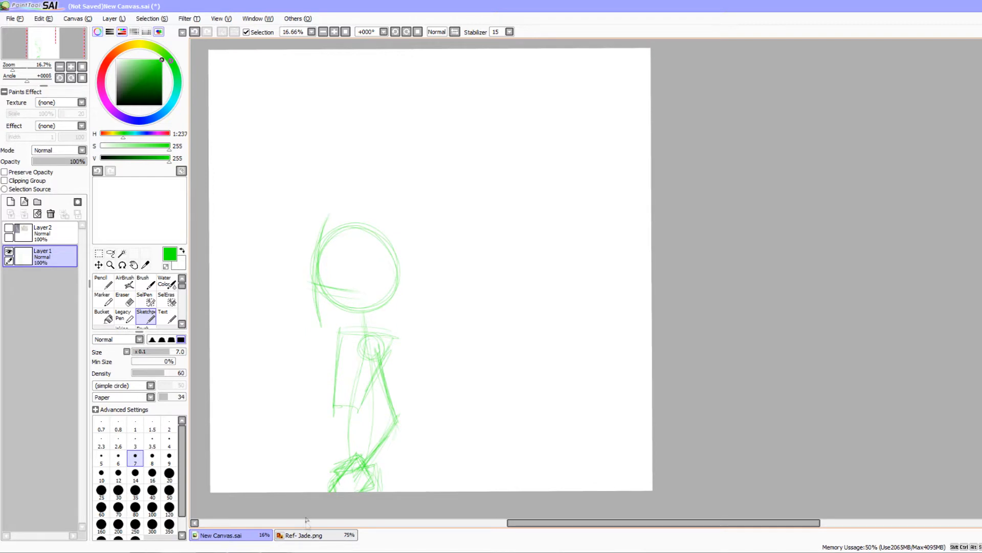
View the Ref- Jade.png character sheet for the wing design and return to New Canvas.sai.
click(321, 536)
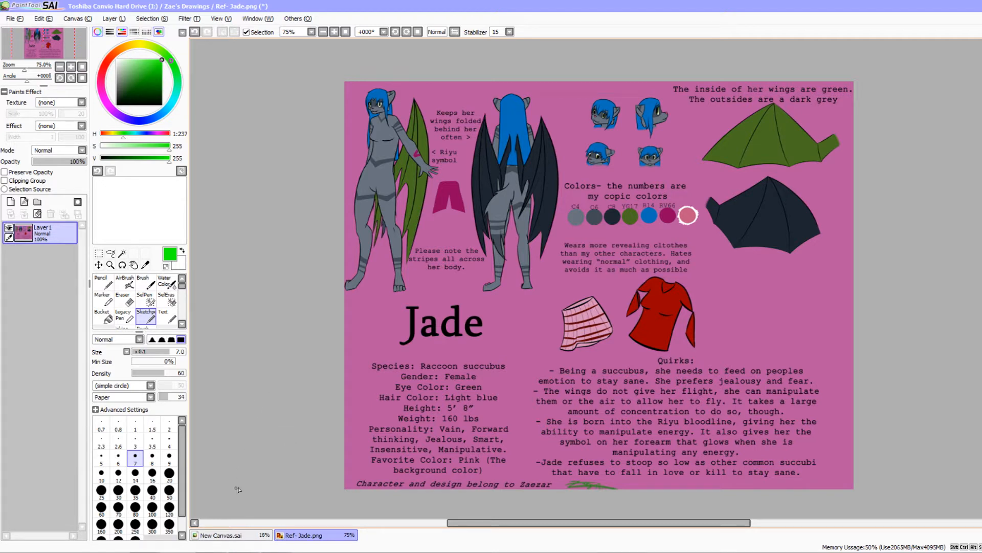
click(248, 535)
mouse_move(404, 313)
mouse_down()
mouse_move(411, 305)
mouse_move(406, 374)
mouse_up()
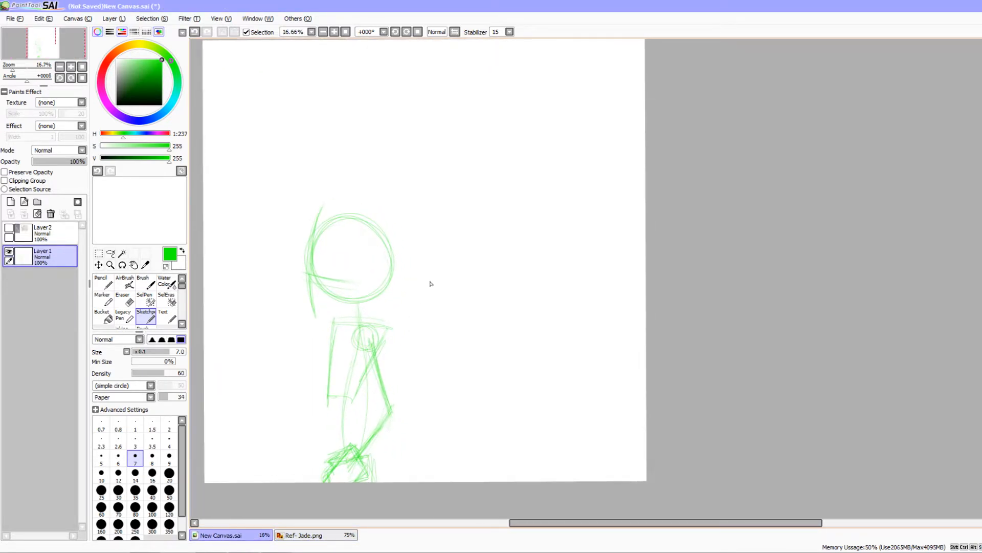
Sketch the wing's upper arm as a straight line from the figure's shoulder down past the bent elbow.
mouse_move(428, 330)
mouse_down()
mouse_move(432, 343)
mouse_move(467, 324)
mouse_move(445, 337)
mouse_up()
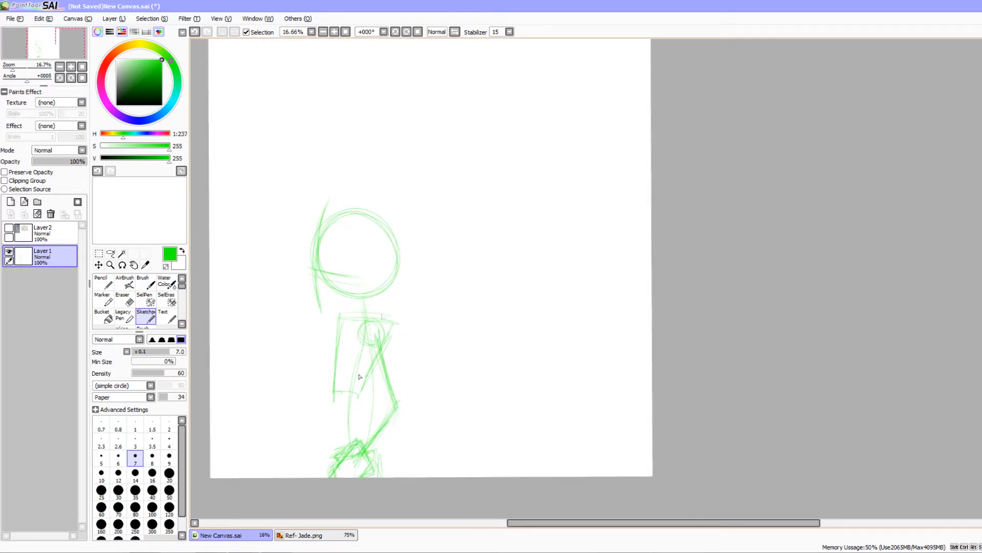
mouse_move(410, 317)
mouse_down()
mouse_move(406, 373)
mouse_move(403, 349)
mouse_up()
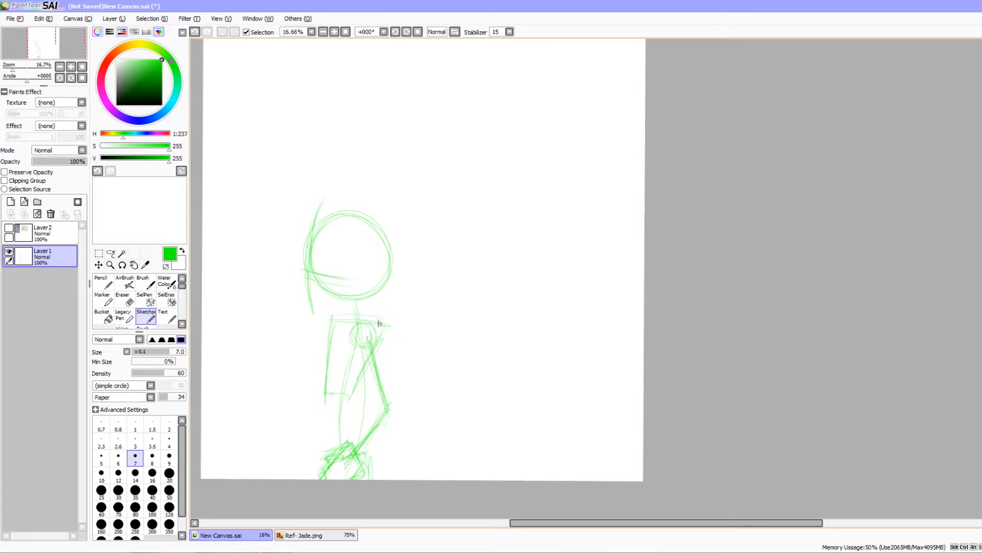
mouse_move(384, 346)
mouse_down()
mouse_move(376, 330)
mouse_move(367, 336)
mouse_up()
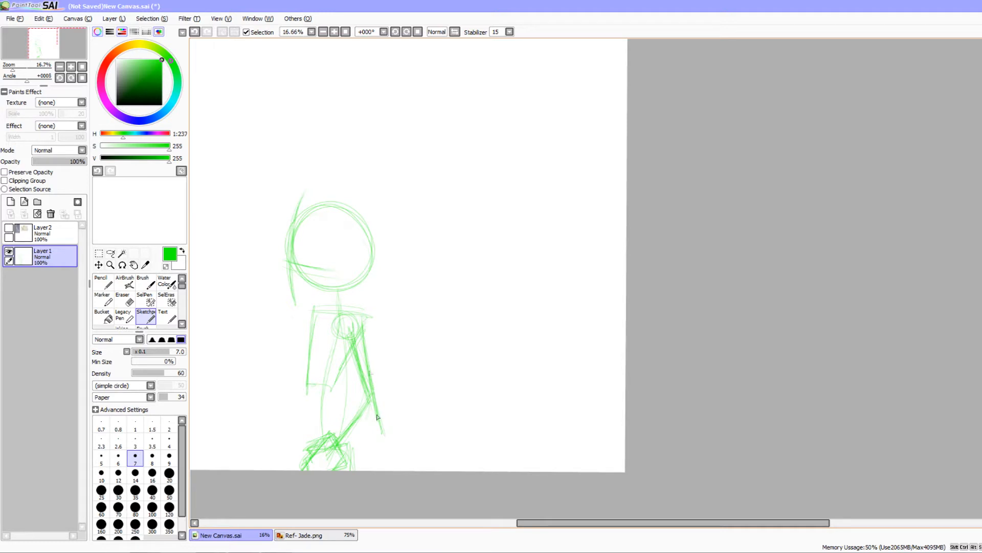
mouse_move(423, 427)
mouse_down()
mouse_move(413, 433)
mouse_move(407, 417)
mouse_up()
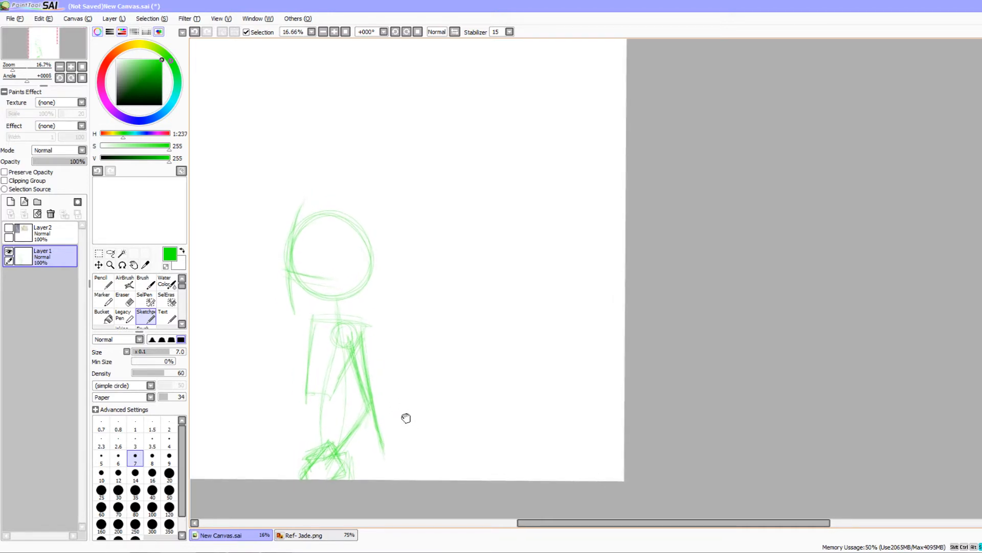
Show the arm and bat wing skeleton photos on Layer2 for comparison, and return to Layer1 with the photos hidden.
click(20, 233)
click(8, 228)
drag(273, 261, 311, 333)
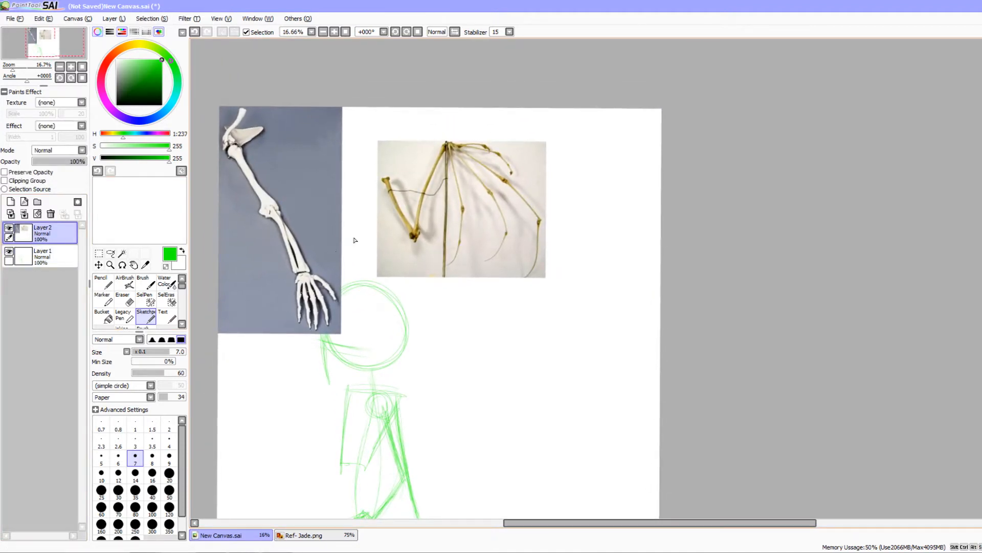
drag(229, 152, 271, 207)
drag(391, 186, 378, 166)
key(ctrl+z)
key(ctrl+z)
drag(393, 257, 379, 226)
click(41, 255)
click(9, 229)
Sketch the wing's forearm as a long curved line from the wing elbow up and away from the back to about head-top height.
drag(442, 393, 435, 318)
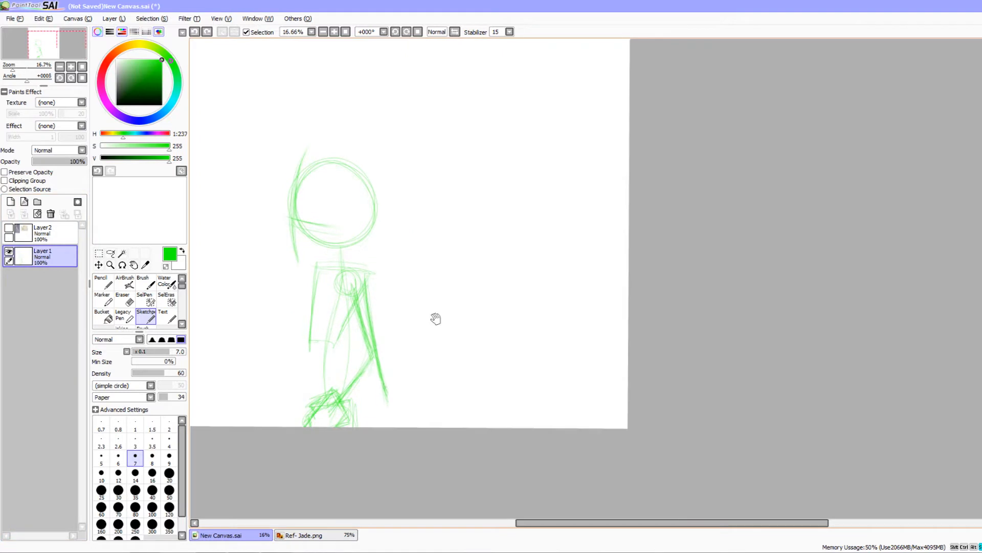
drag(395, 399, 375, 418)
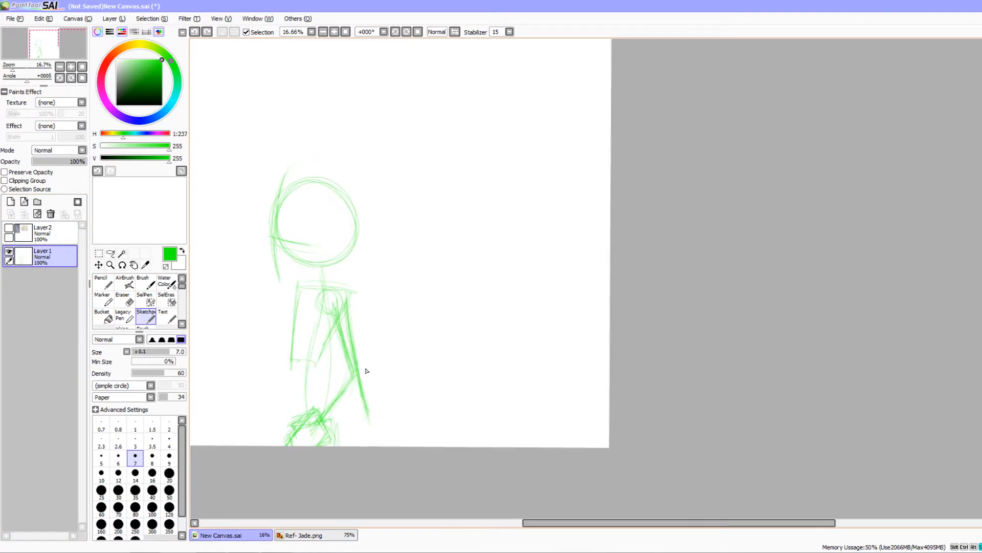
mouse_move(407, 372)
mouse_down()
mouse_move(367, 417)
mouse_move(443, 307)
mouse_up()
drag(381, 400, 453, 280)
mouse_move(368, 417)
mouse_down()
mouse_move(455, 283)
mouse_move(437, 329)
mouse_move(468, 253)
mouse_move(442, 317)
mouse_move(478, 208)
mouse_move(429, 332)
mouse_move(480, 199)
mouse_up()
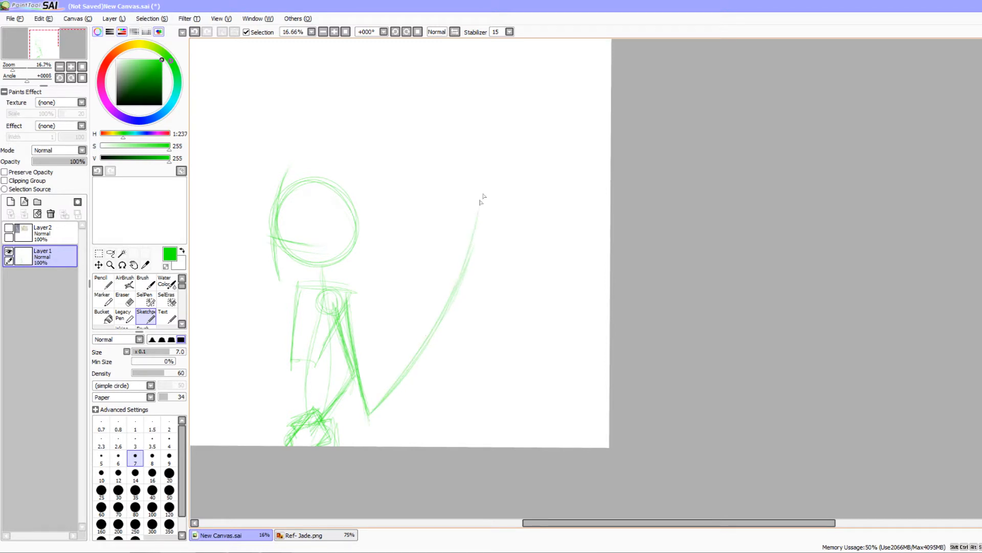
key(ctrl+z)
mouse_move(456, 262)
mouse_down()
mouse_move(441, 265)
mouse_move(462, 205)
mouse_up()
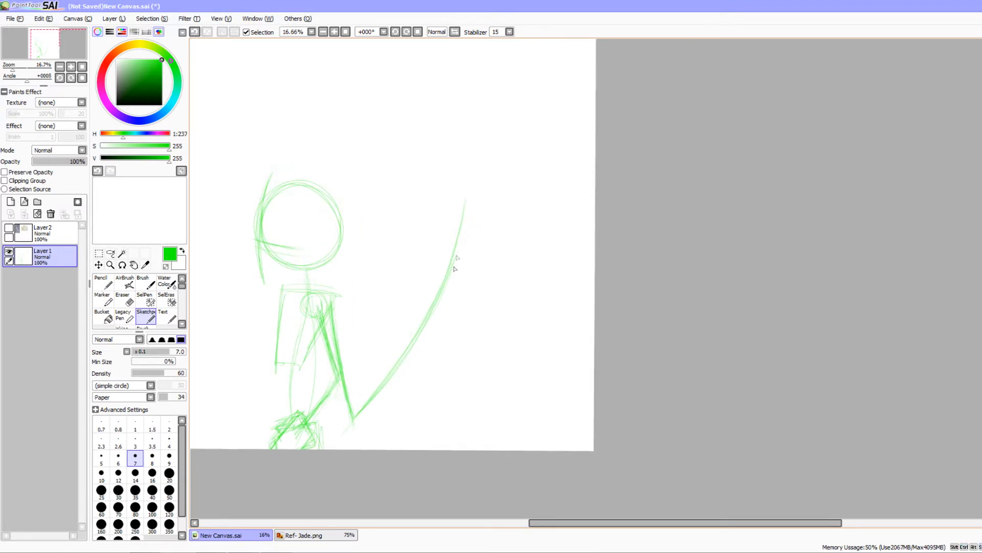
drag(455, 307, 530, 276)
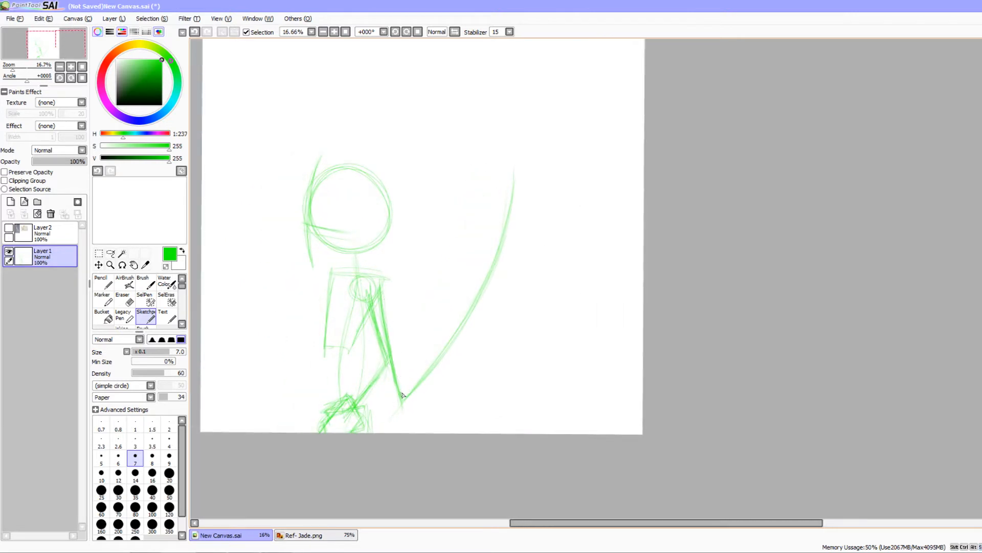
drag(384, 431, 439, 365)
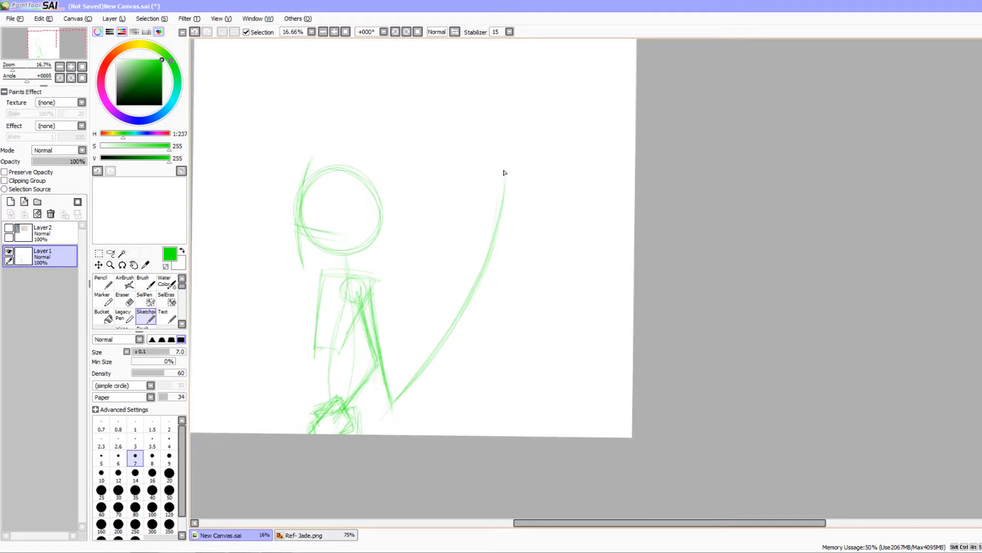
Set the canvas width to 150% with the middle-left anchor so the extra space lies behind the figure.
click(74, 19)
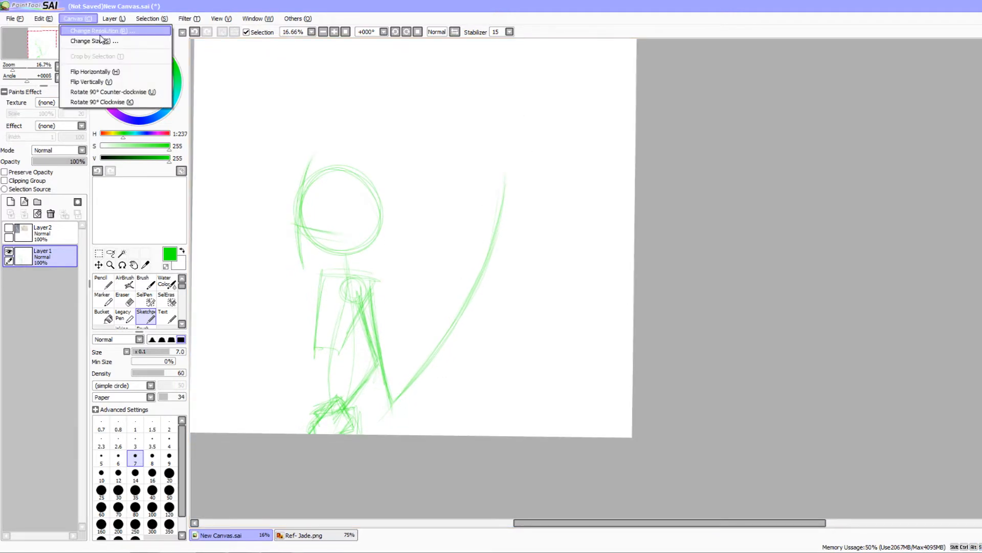
click(101, 41)
click(143, 140)
click(142, 120)
click(133, 129)
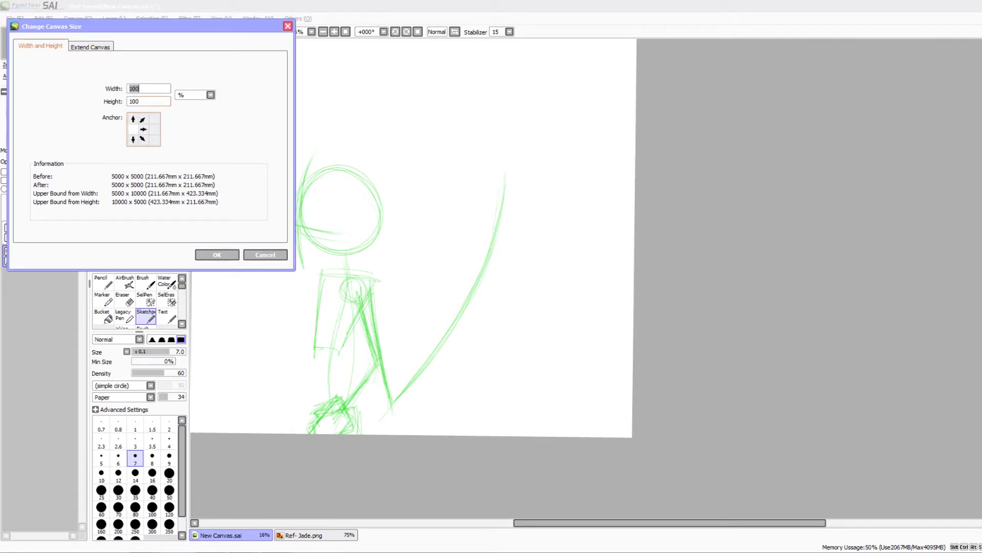
text(150)
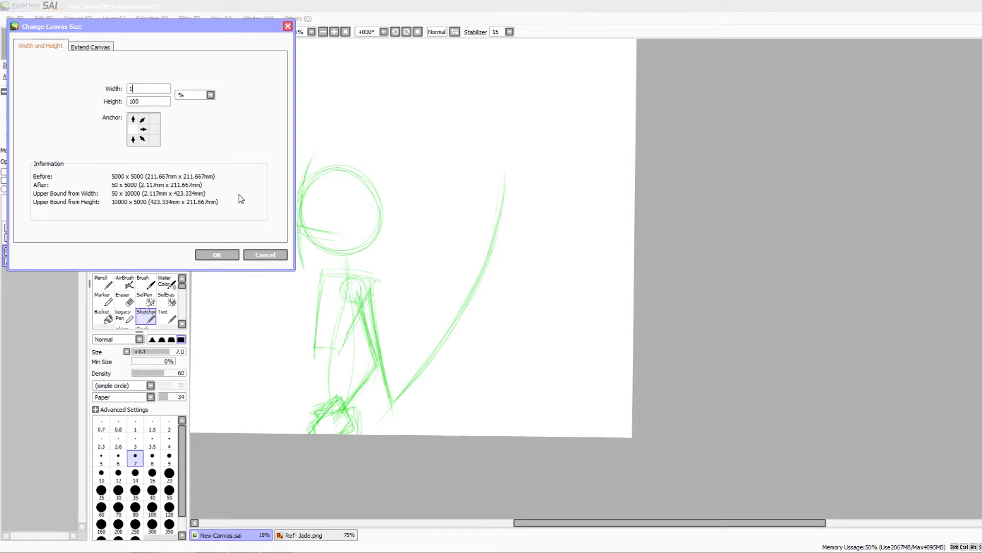
click(217, 254)
Sketch the wing's uppermost finger as a long arc from the wrist out to the wing tip.
drag(434, 351, 477, 312)
mouse_move(432, 213)
mouse_down()
mouse_move(401, 245)
mouse_move(451, 217)
mouse_up()
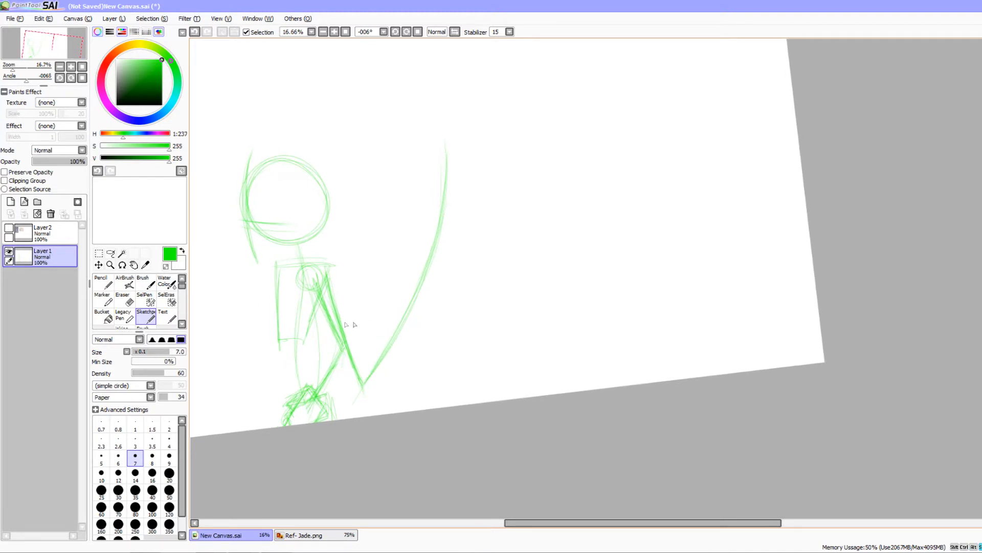
mouse_move(446, 131)
mouse_down()
mouse_move(441, 202)
mouse_move(532, 185)
mouse_up()
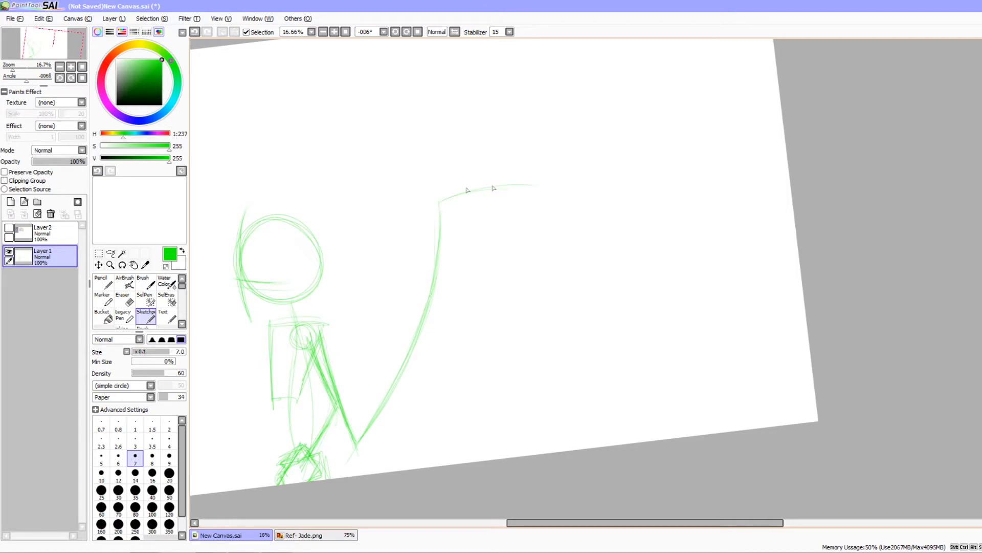
mouse_move(617, 220)
mouse_down()
mouse_move(532, 184)
mouse_move(437, 199)
mouse_up()
key(ctrl+z)
key(ctrl+y)
key(ctrl+z)
mouse_move(440, 202)
mouse_down()
mouse_move(459, 195)
mouse_move(727, 263)
mouse_move(747, 293)
mouse_up()
scroll(716, 256, down, 2)
Sketch three more curved wing fingers fanning out from the wrist below the uppermost one.
drag(679, 334, 673, 345)
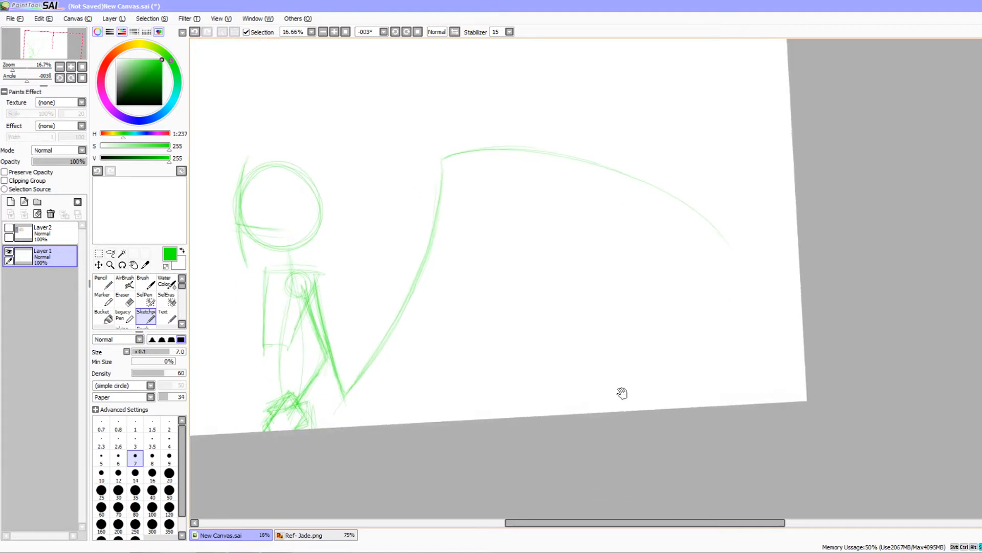
drag(623, 395, 621, 405)
mouse_move(446, 171)
mouse_down()
mouse_move(589, 230)
mouse_move(676, 358)
mouse_up()
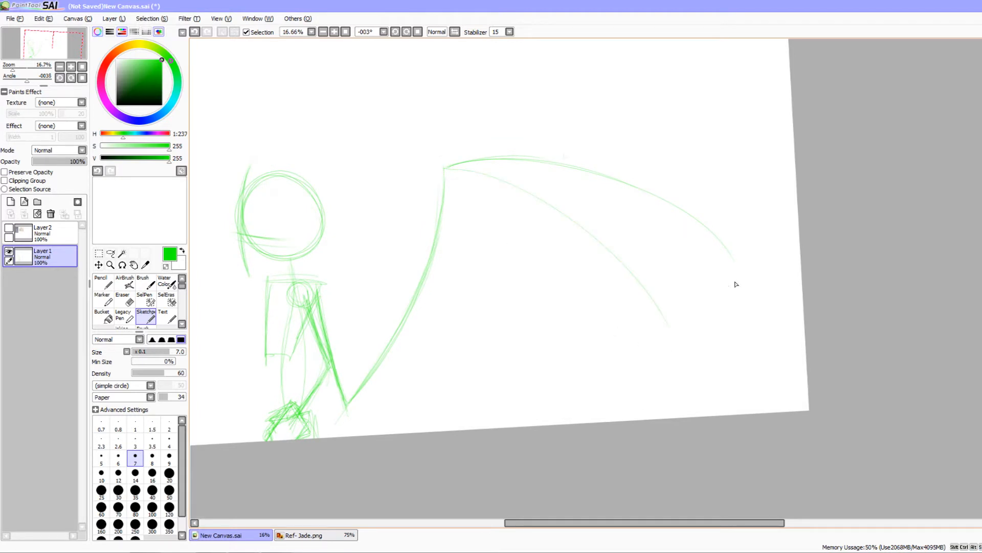
mouse_move(448, 171)
mouse_down()
mouse_move(541, 296)
mouse_move(530, 371)
mouse_up()
key(ctrl+z)
mouse_move(443, 168)
mouse_down()
mouse_move(499, 228)
mouse_move(556, 381)
mouse_up()
mouse_move(446, 174)
mouse_down()
mouse_move(408, 444)
mouse_move(465, 402)
mouse_move(467, 417)
mouse_up()
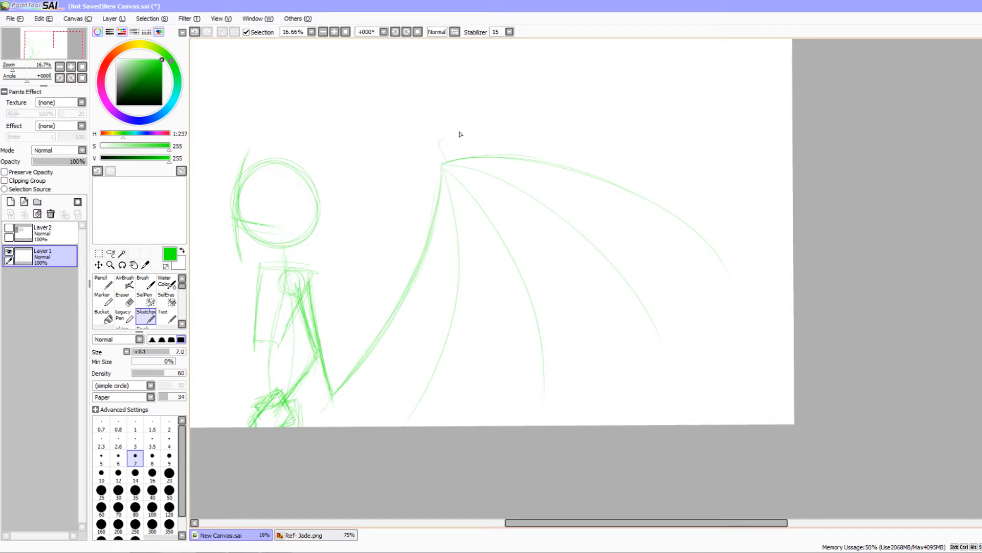
key(ctrl+z)
mouse_move(451, 195)
mouse_down()
mouse_move(427, 272)
mouse_move(445, 292)
mouse_move(443, 271)
mouse_up()
drag(457, 163, 467, 203)
key(ctrl+z)
key(ctrl+z)
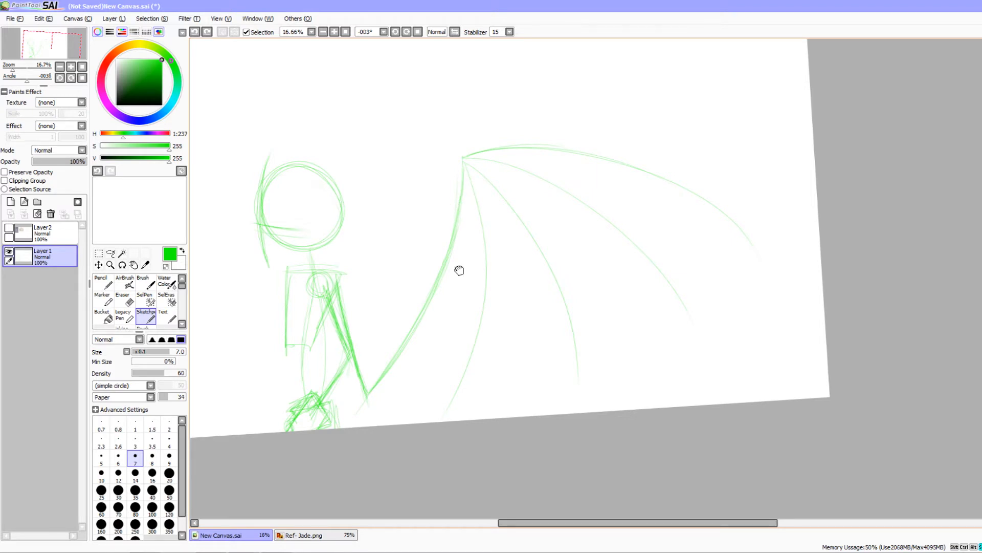
Sketch the membrane guide line as one sweeping curve from the wing tip past the finger ends to the wing elbow.
drag(458, 270, 478, 299)
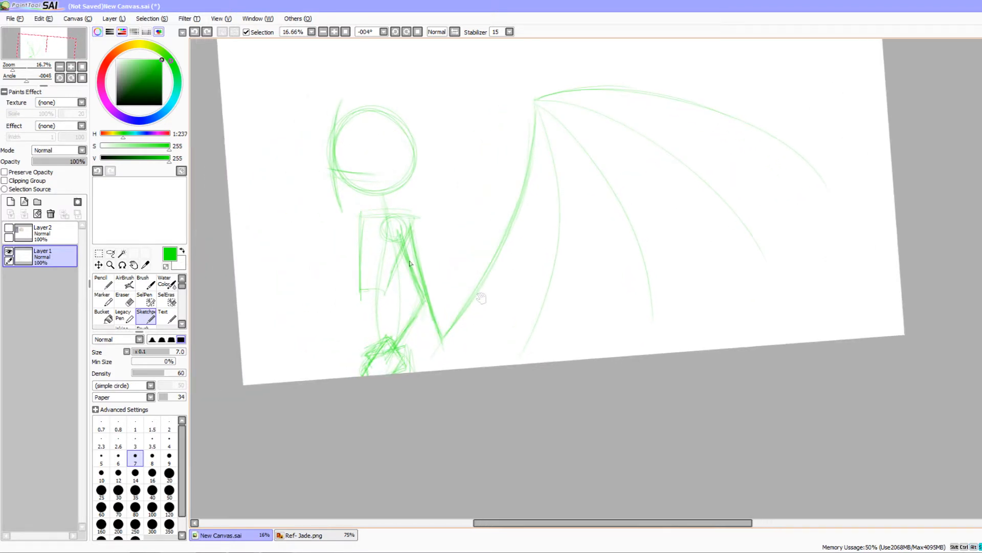
mouse_move(423, 261)
mouse_down()
mouse_move(419, 281)
mouse_move(733, 285)
mouse_move(712, 299)
mouse_up()
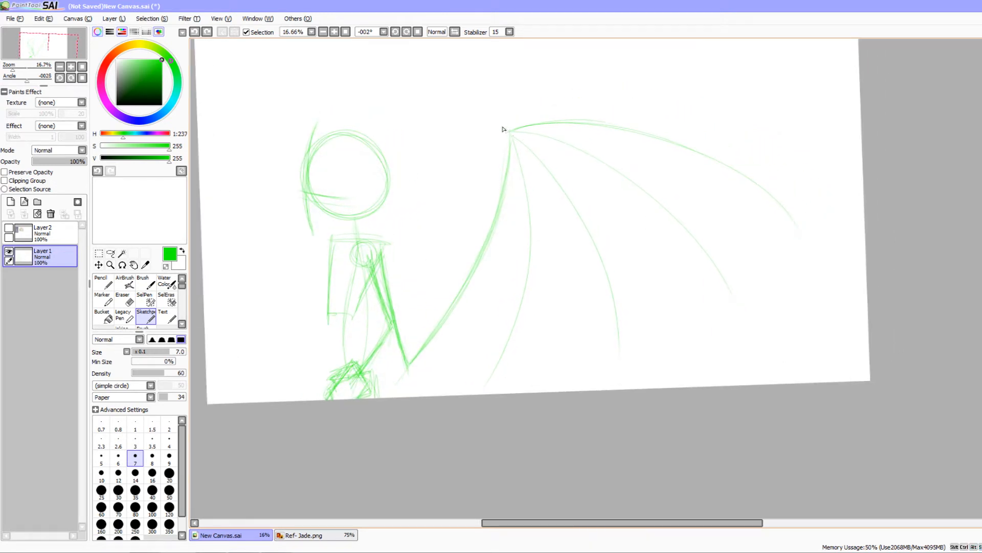
drag(539, 150, 547, 233)
drag(490, 145, 443, 144)
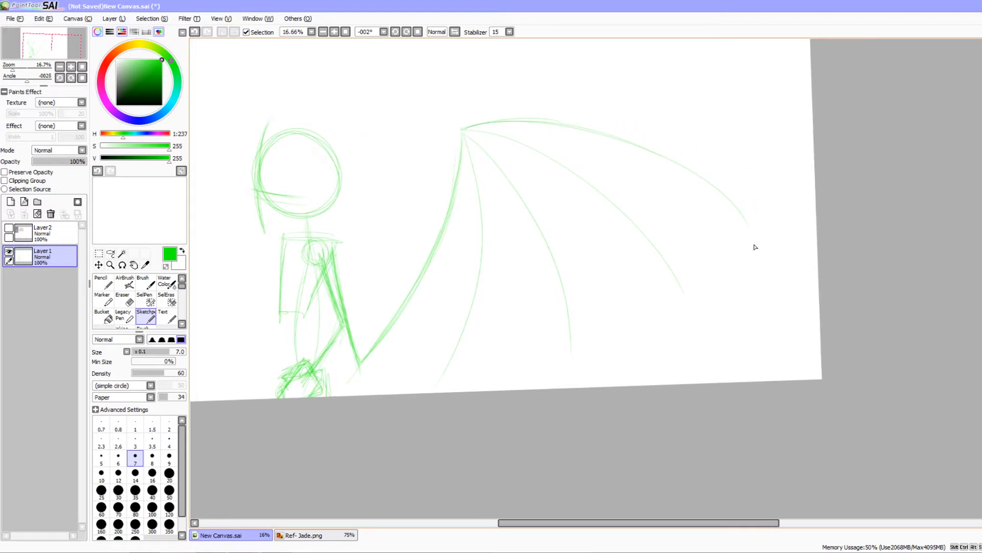
key(ctrl+z)
mouse_move(367, 375)
mouse_down()
mouse_move(355, 372)
mouse_move(362, 278)
mouse_up()
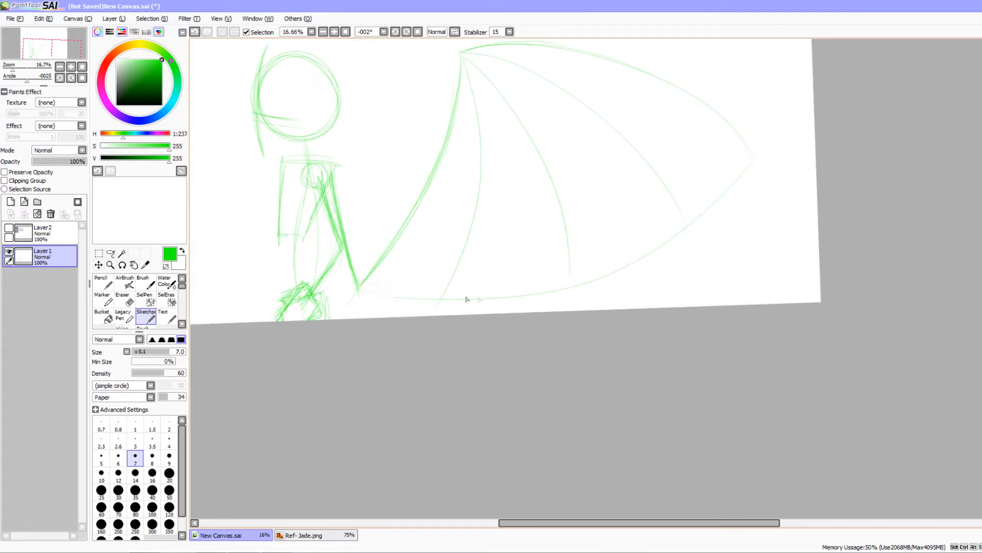
drag(386, 311, 379, 357)
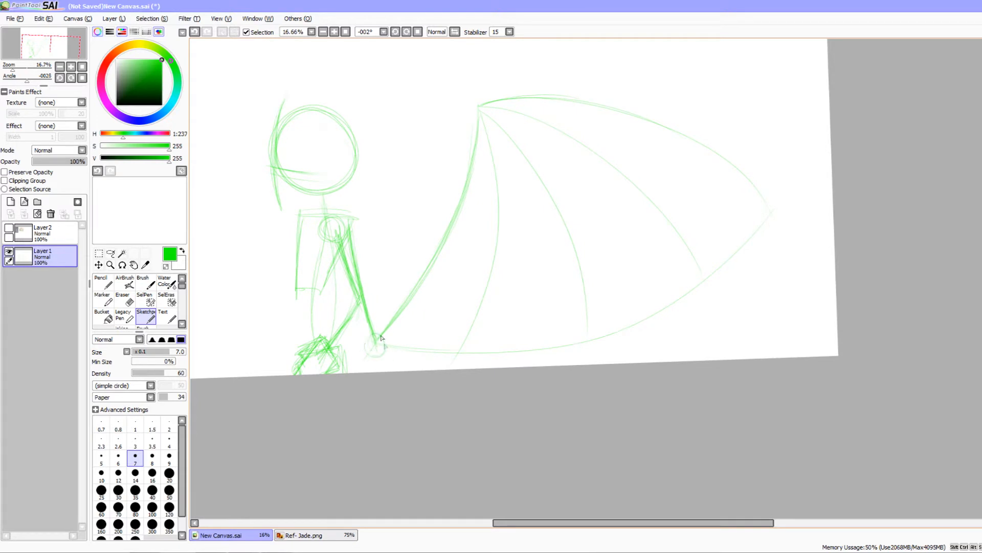
mouse_move(440, 373)
mouse_down()
mouse_move(410, 369)
mouse_move(386, 323)
mouse_up()
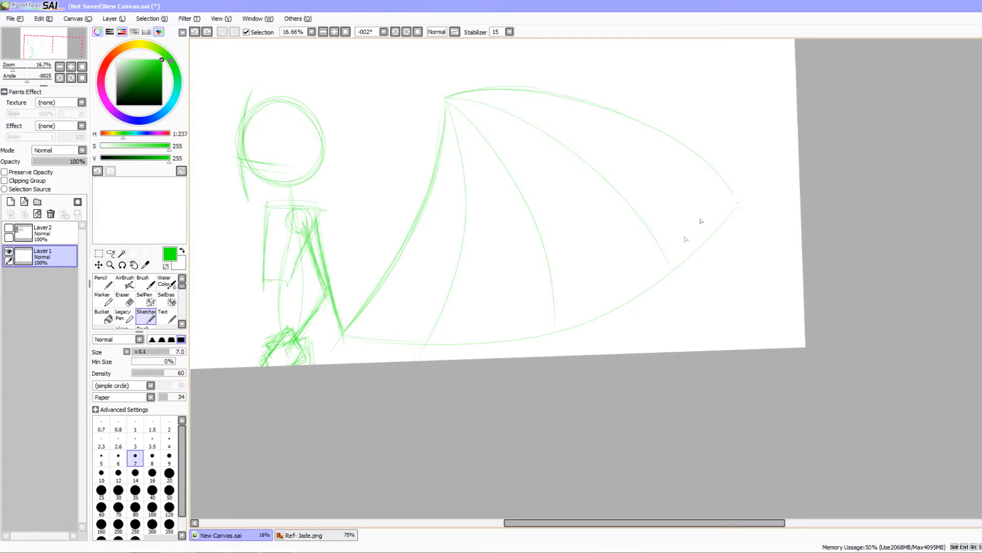
Sketch a short spur below the wing elbow and a curved membrane edge from it to the innermost finger.
mouse_move(419, 322)
mouse_down()
mouse_move(465, 250)
mouse_move(420, 429)
mouse_up()
key(End)
drag(388, 287, 387, 267)
drag(416, 355, 415, 350)
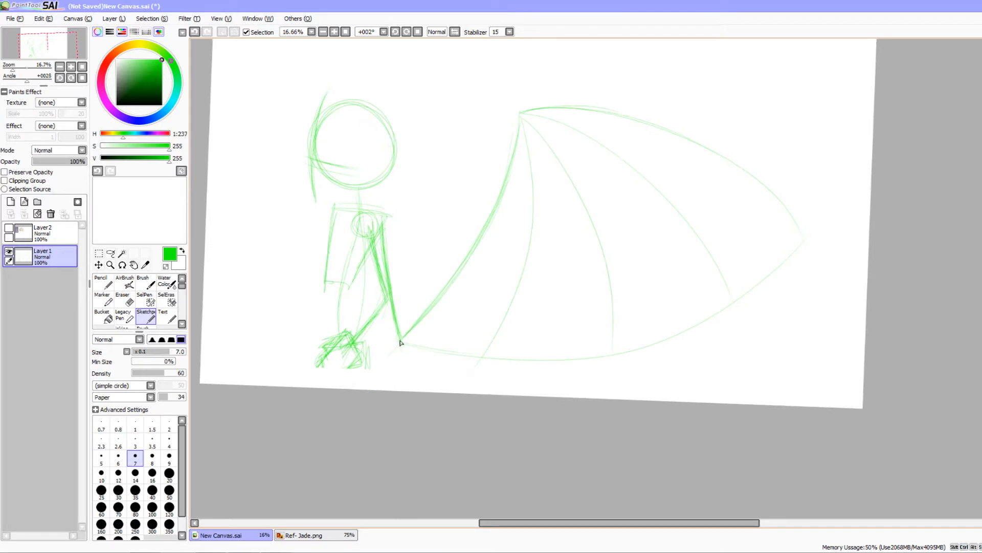
drag(402, 342, 397, 369)
drag(410, 419, 430, 439)
mouse_move(451, 420)
mouse_down()
mouse_move(471, 357)
mouse_move(462, 427)
mouse_up()
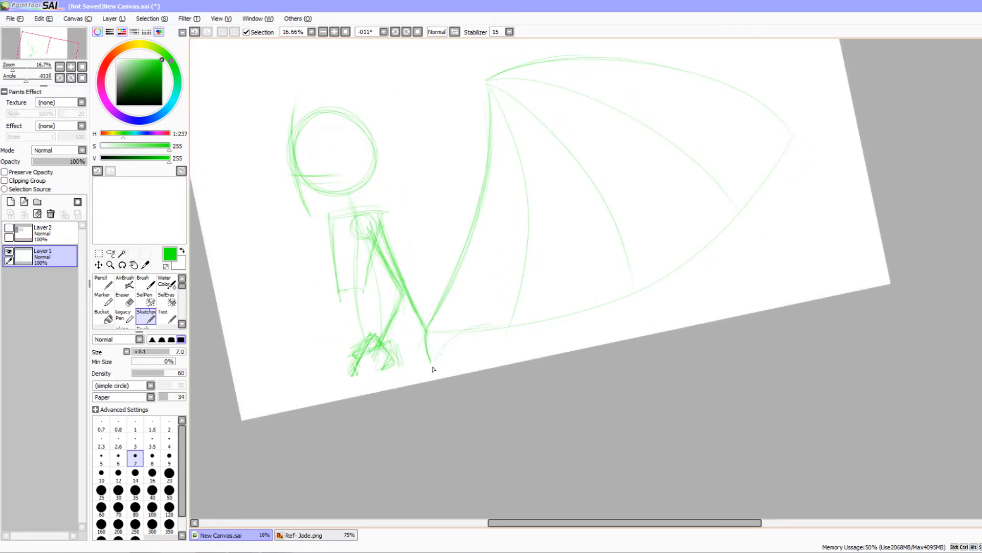
drag(469, 403, 454, 396)
Sketch the inner membrane edge connecting the figure's lower back to the spur below the wing elbow.
drag(406, 291, 420, 306)
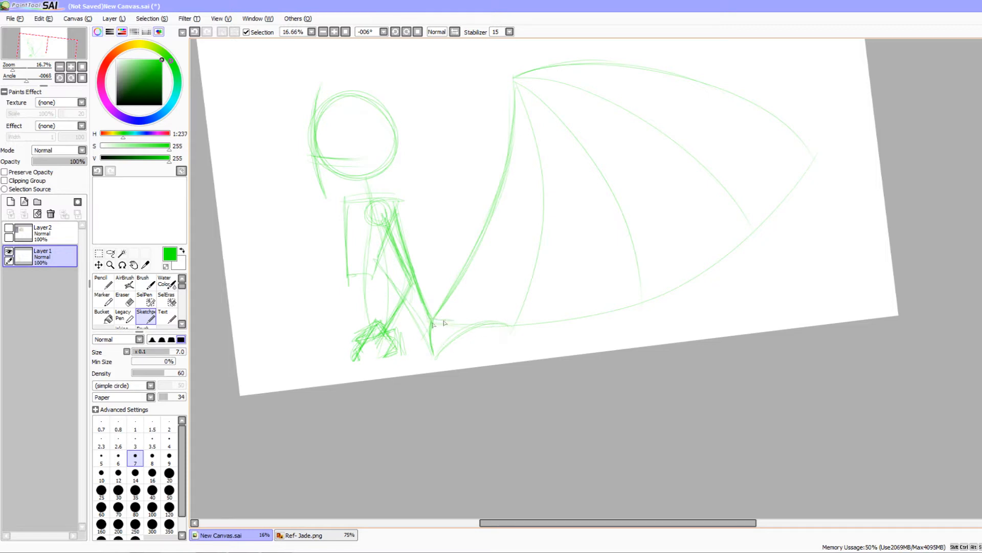
key(ctrl+z)
drag(443, 353, 436, 381)
mouse_move(413, 268)
mouse_down()
mouse_move(410, 299)
mouse_move(414, 243)
mouse_move(394, 317)
mouse_move(423, 246)
mouse_move(408, 249)
mouse_up()
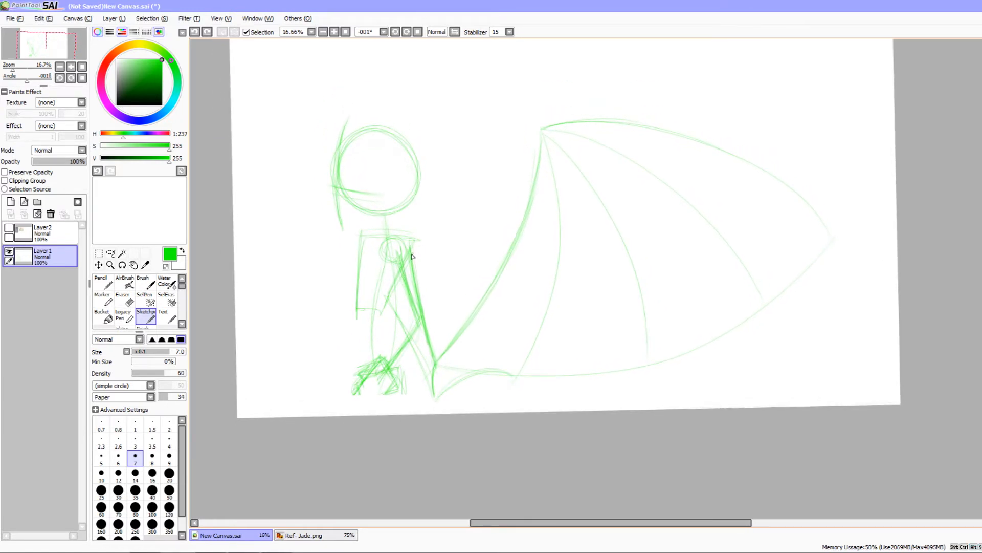
drag(403, 251, 425, 244)
mouse_move(440, 292)
mouse_down()
mouse_move(408, 285)
mouse_move(381, 298)
mouse_up()
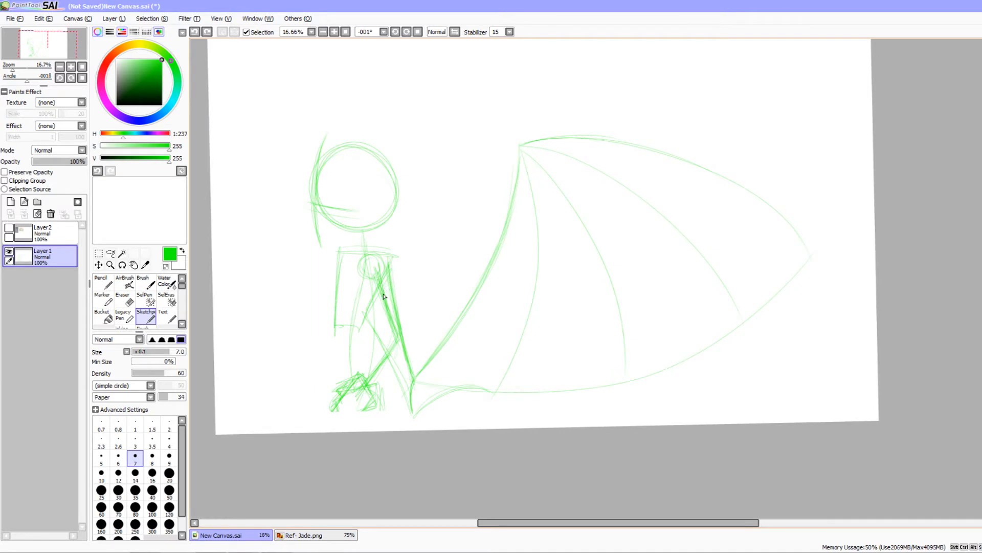
drag(411, 298, 412, 276)
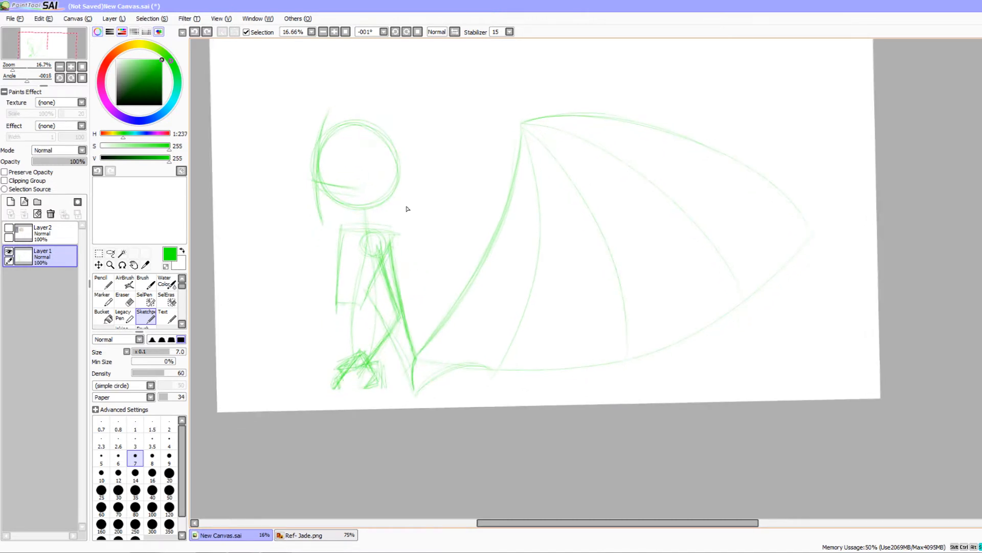
mouse_move(492, 212)
mouse_down()
mouse_move(501, 230)
mouse_move(491, 219)
mouse_up()
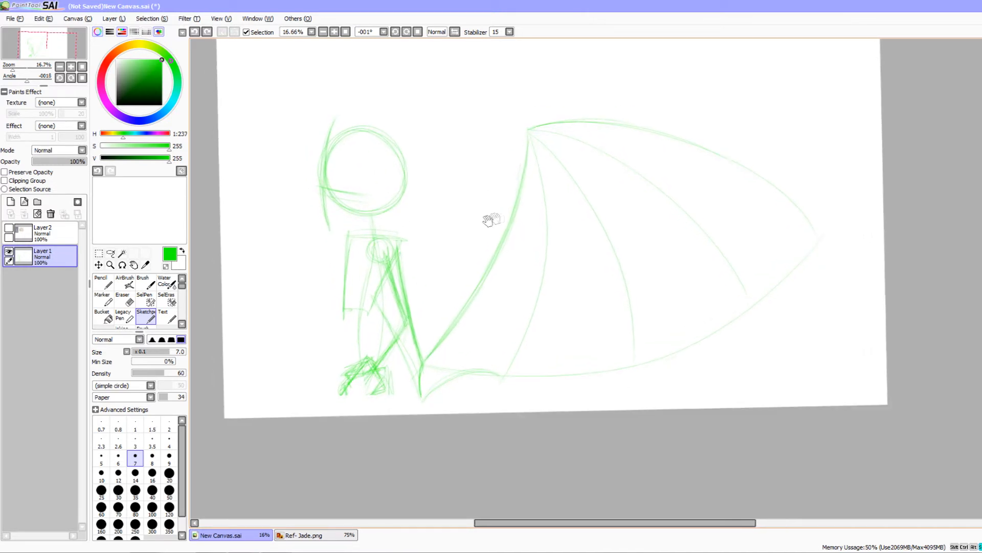
drag(530, 129, 529, 160)
Sketch the far wing behind the near one: upper arm, forearm, and a line from its wrist to the near wing's wrist.
drag(562, 238, 582, 257)
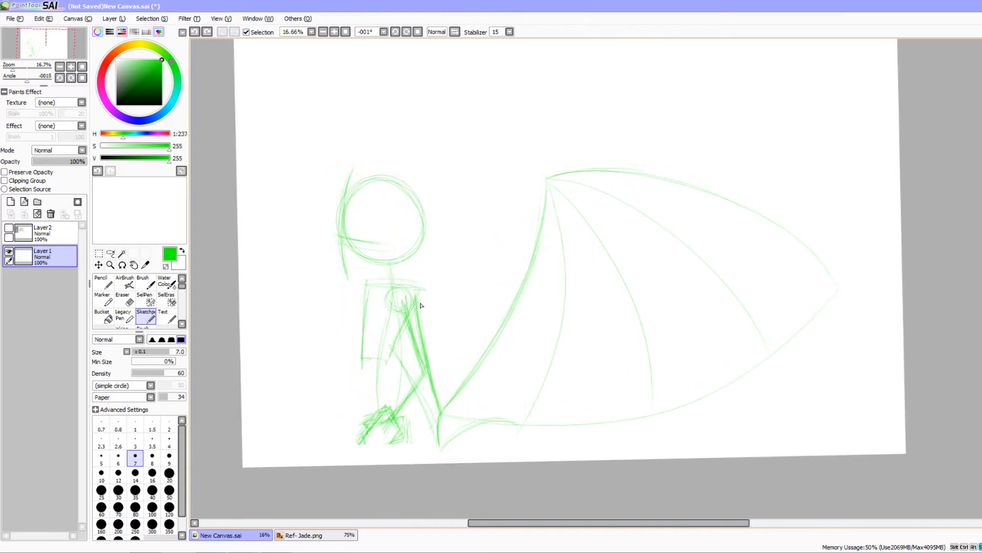
drag(415, 298, 438, 348)
mouse_move(476, 302)
mouse_down()
mouse_move(466, 339)
mouse_move(502, 201)
mouse_up()
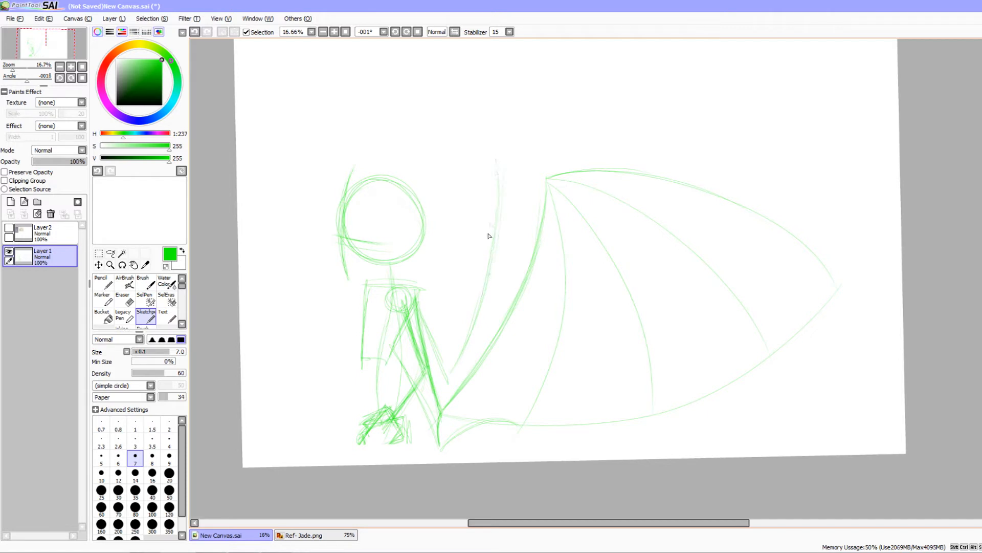
drag(495, 169, 493, 146)
scroll(551, 307, down, 3)
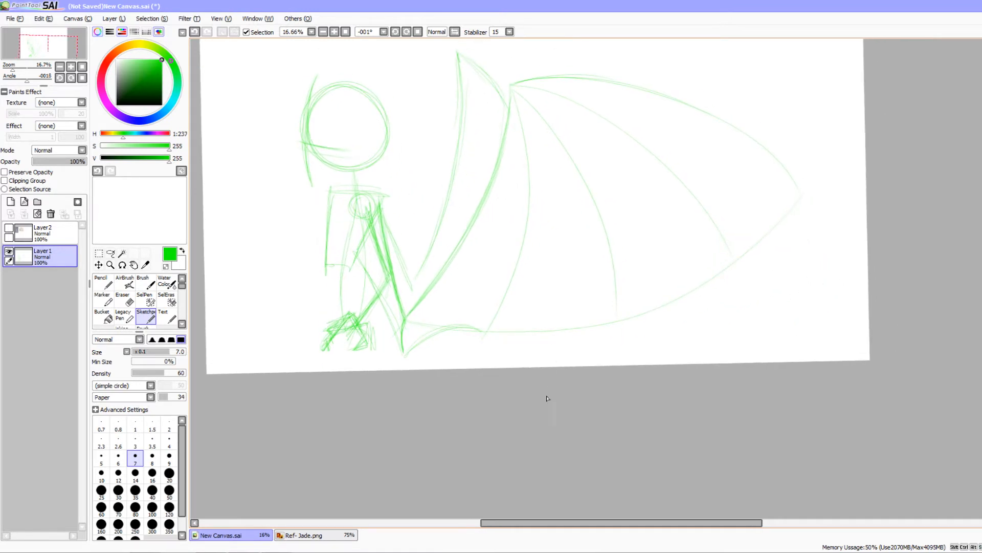
scroll(544, 385, up, 3)
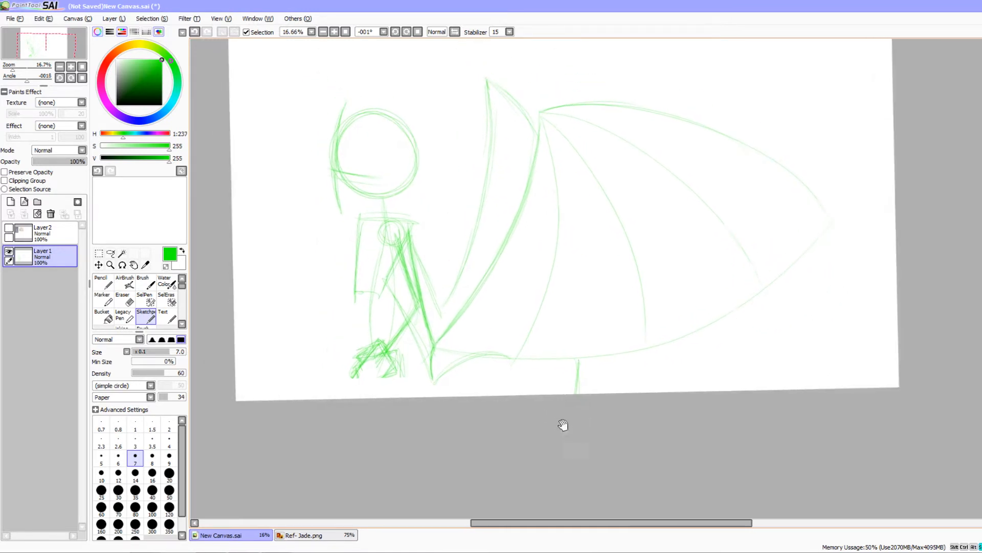
Undo the short finger strokes sketched inside the far wing.
scroll(511, 210, down, 3)
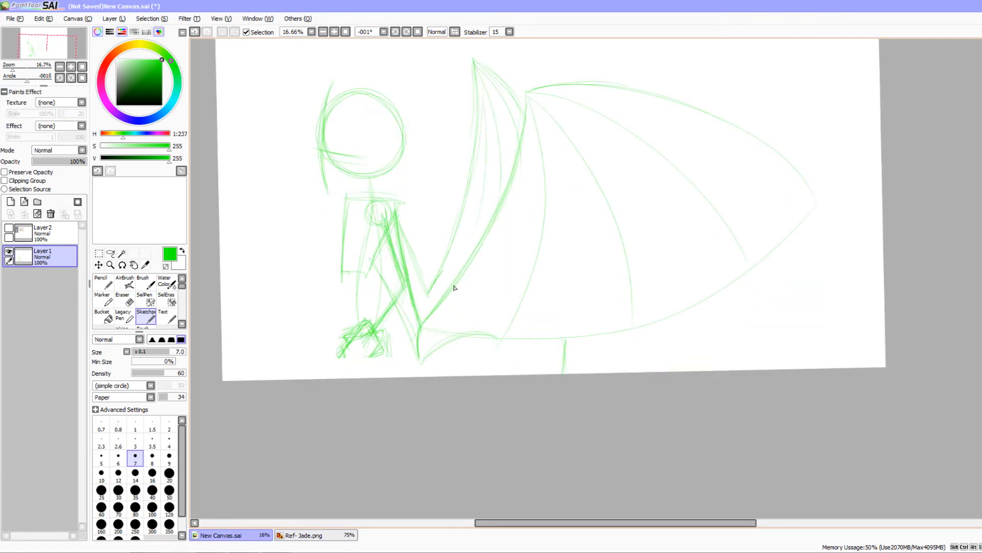
key(ctrl+z)
key(ctrl+z)
key(ctrl+z)
drag(519, 105, 518, 117)
key(ctrl+z)
key(ctrl+z)
Sketch the far wing's fingers as long curves from its wrist, passing behind the near wing toward the canvas's lower edge.
mouse_move(474, 63)
mouse_down()
mouse_move(498, 102)
mouse_move(522, 372)
mouse_up()
key(ctrl+z)
drag(475, 62, 495, 363)
key(ctrl+z)
drag(559, 304, 547, 372)
mouse_move(474, 61)
mouse_down()
mouse_move(508, 208)
mouse_move(517, 378)
mouse_up()
drag(473, 62, 471, 374)
key(ctrl+z)
key(ctrl+y)
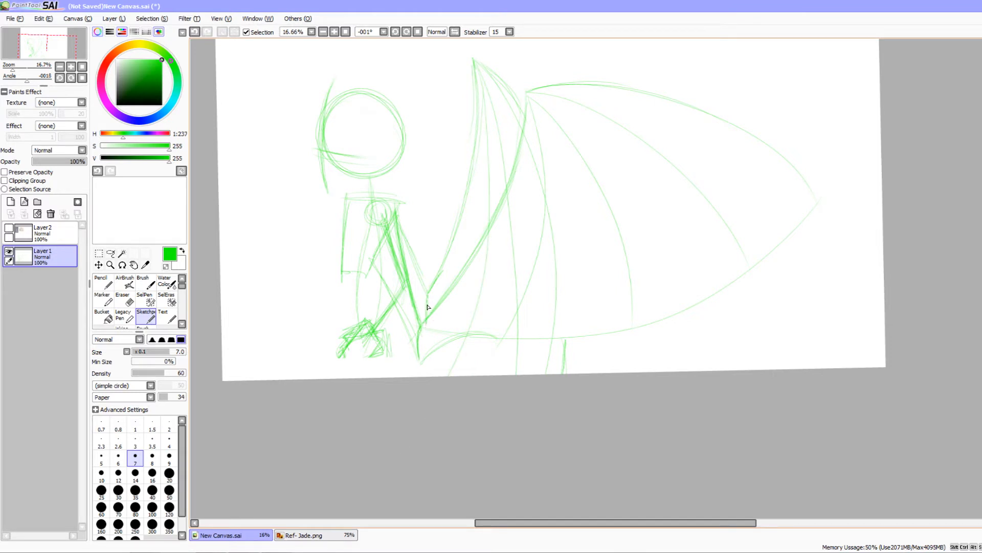
Add short leg strokes below the figure's hand, down to the canvas's lower edge.
mouse_move(485, 357)
mouse_down()
mouse_move(511, 344)
mouse_move(453, 302)
mouse_up()
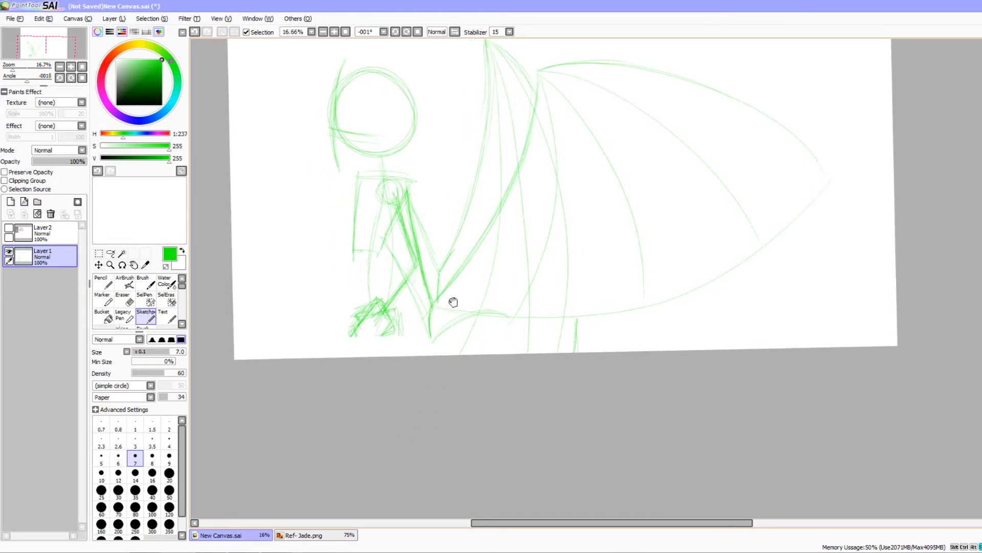
scroll(528, 287, up, 2)
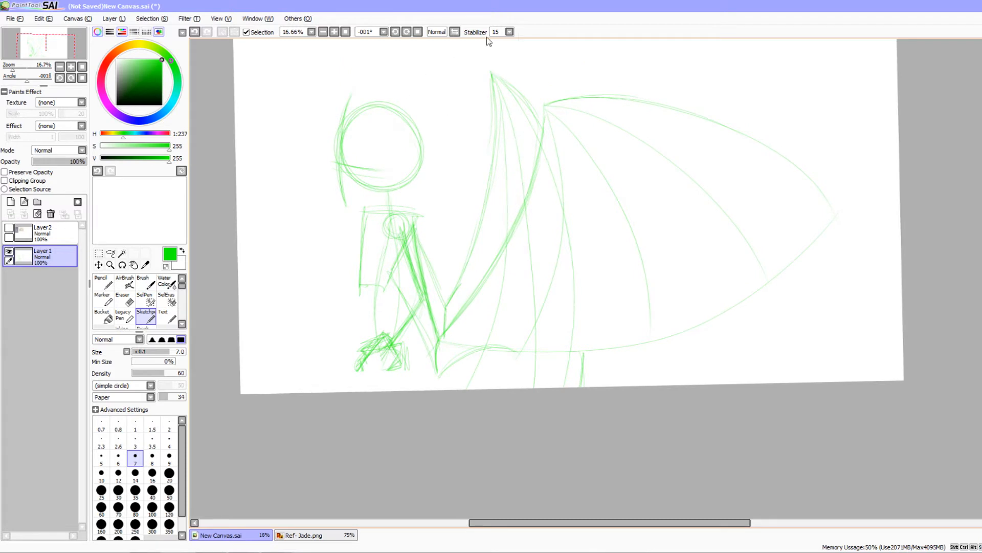
drag(699, 129, 659, 136)
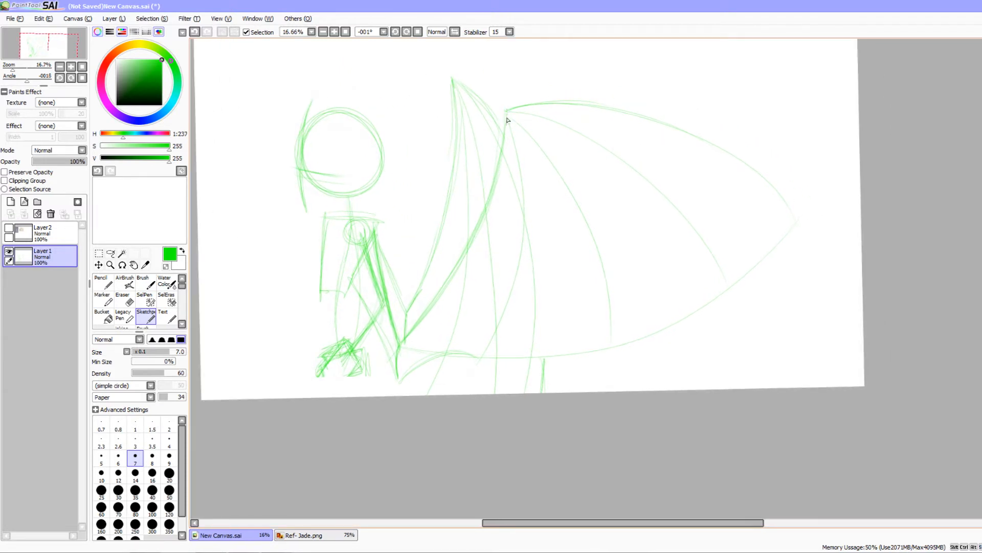
scroll(557, 183, down, 1)
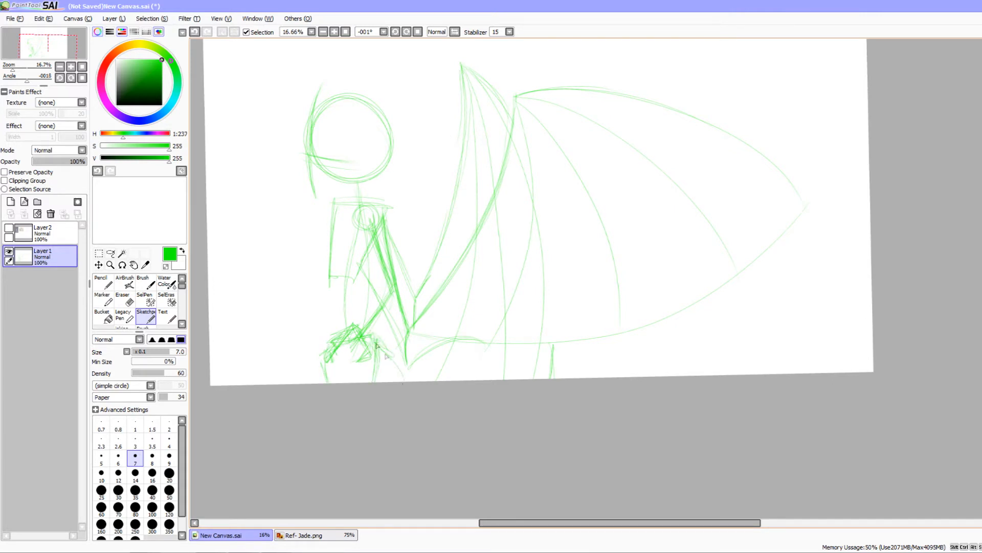
drag(432, 253, 477, 404)
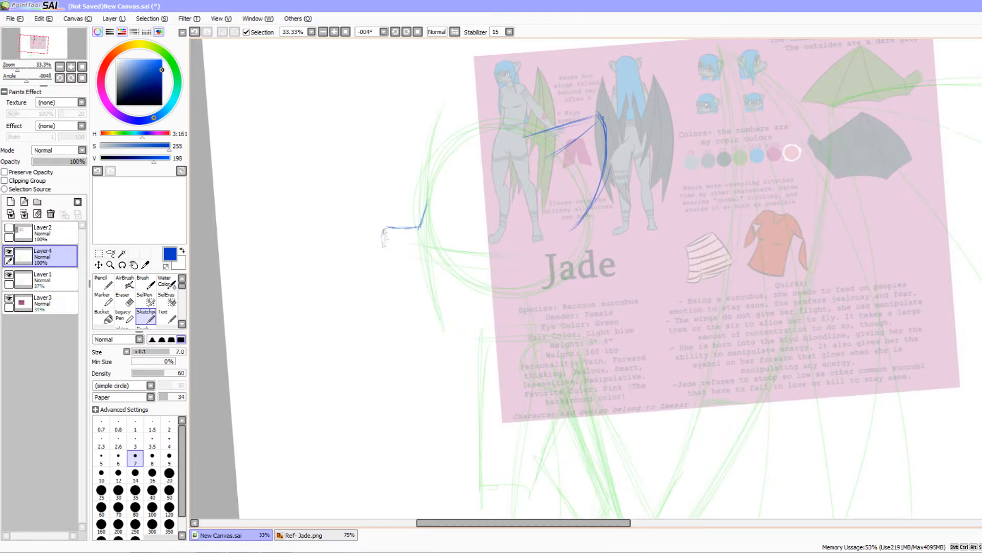
Sketch the character's snout in blue on Layer4 over the faded green head.
drag(389, 230, 417, 291)
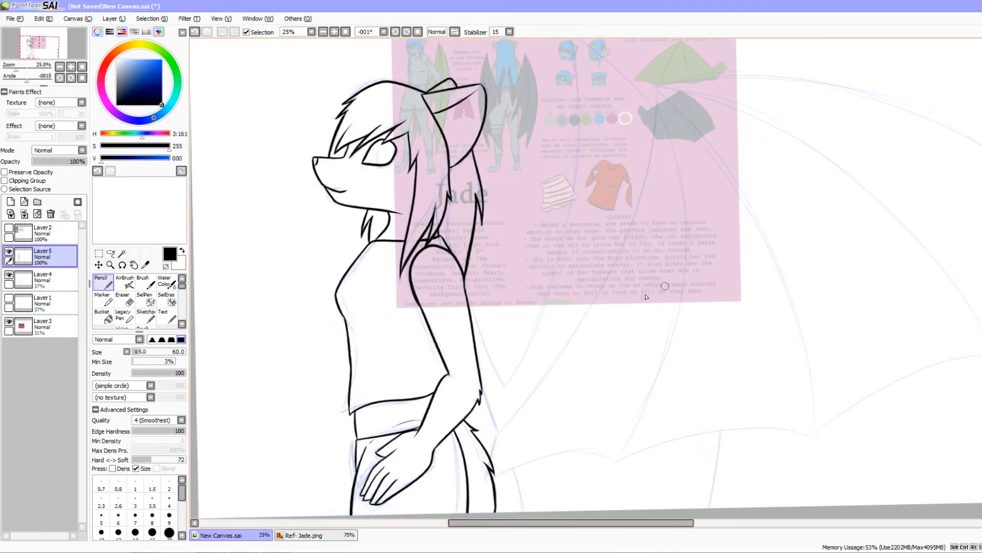
Add a new layer above the figure's line-art layer.
scroll(569, 276, down, 2)
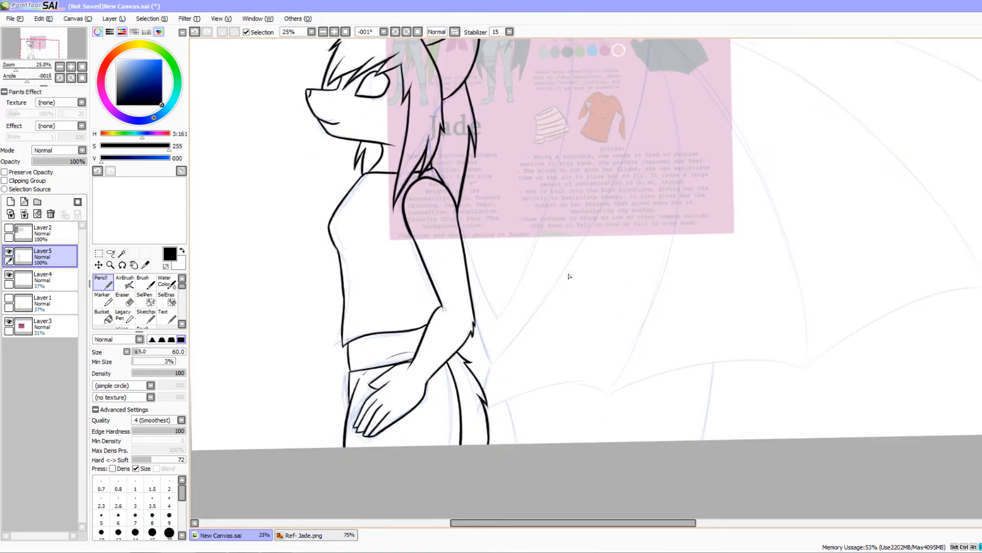
scroll(599, 323, up, 2)
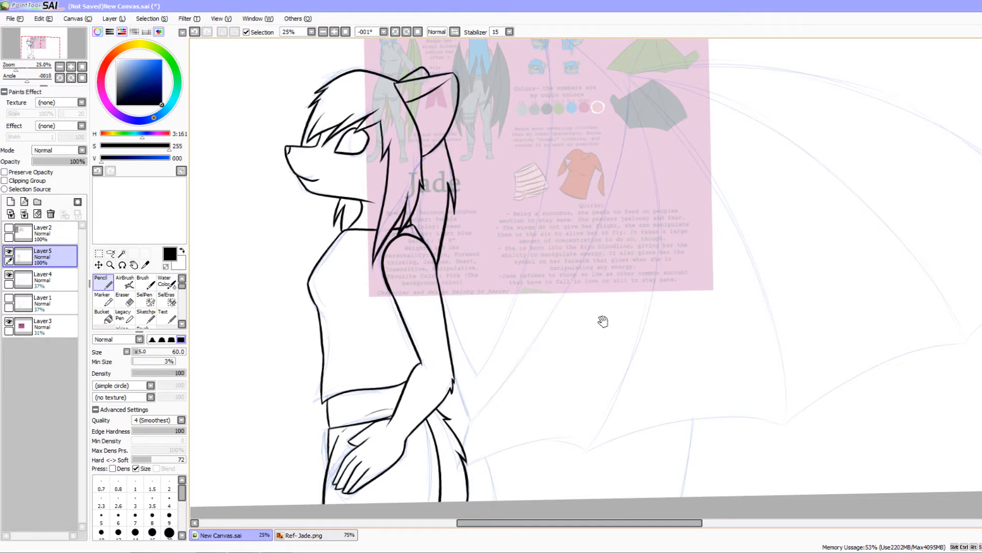
scroll(566, 268, up, 3)
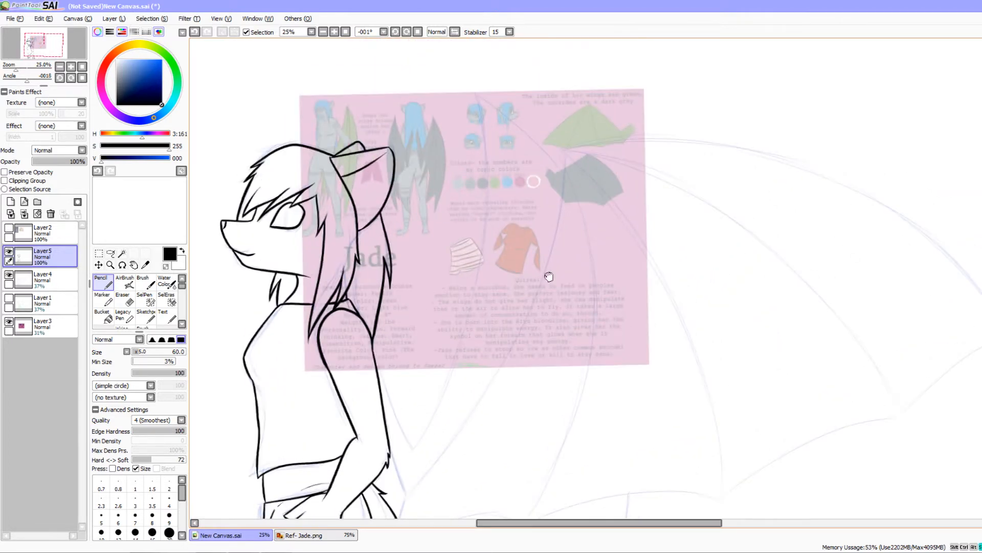
scroll(546, 276, down, 3)
click(11, 202)
Ink the visible part of the near wing's upper arm from behind the figure's arm to the wing elbow.
drag(664, 309, 698, 318)
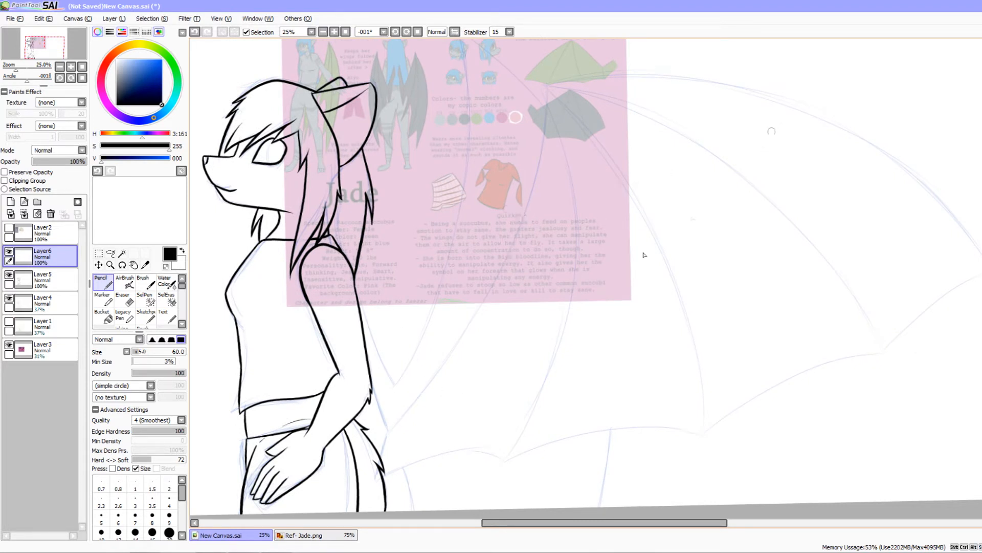
mouse_move(811, 394)
mouse_down()
mouse_move(822, 355)
mouse_move(774, 311)
mouse_move(832, 265)
mouse_move(847, 280)
mouse_move(629, 280)
mouse_move(619, 272)
mouse_up()
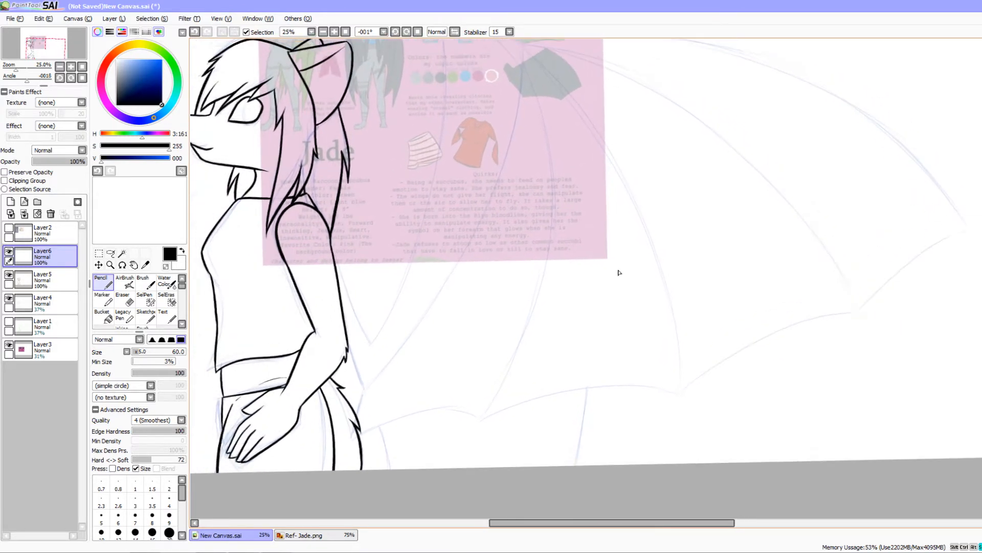
drag(577, 342, 447, 443)
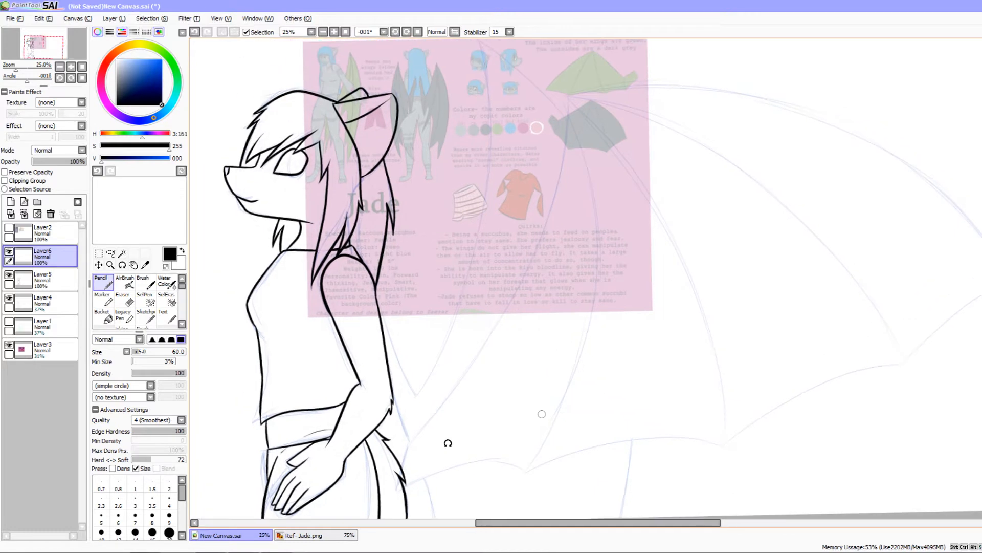
mouse_move(432, 403)
mouse_down()
mouse_move(460, 301)
mouse_move(506, 279)
mouse_up()
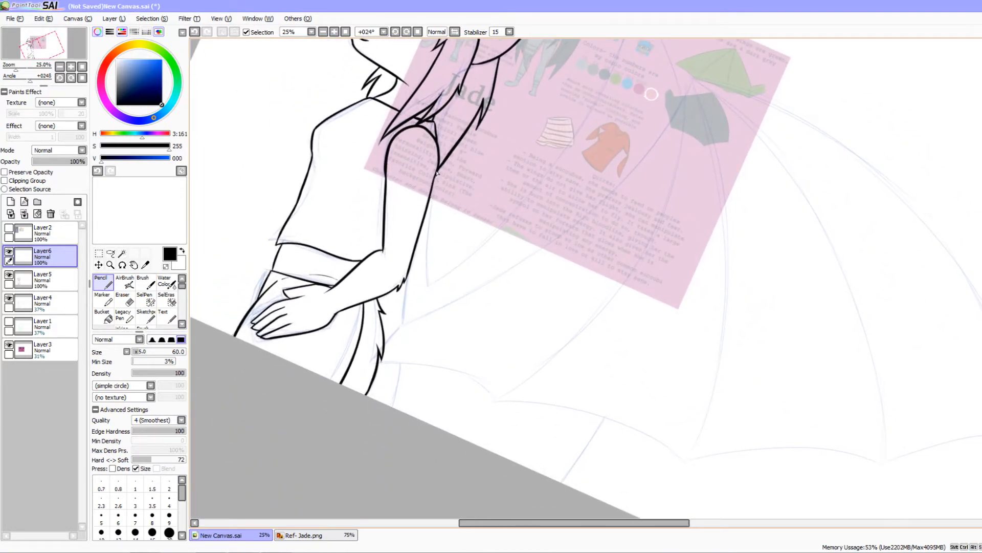
mouse_move(436, 172)
mouse_down()
mouse_move(431, 305)
mouse_move(423, 259)
mouse_move(420, 308)
mouse_move(424, 237)
mouse_up()
key(ctrl+z)
key(ctrl+z)
key(ctrl+z)
drag(414, 297, 425, 229)
mouse_move(432, 266)
mouse_down()
mouse_move(464, 345)
mouse_move(459, 416)
mouse_move(741, 399)
mouse_move(730, 289)
mouse_move(574, 247)
mouse_move(528, 283)
mouse_move(521, 346)
mouse_move(544, 369)
mouse_move(551, 418)
mouse_move(705, 112)
mouse_move(440, 399)
mouse_up()
key(ctrl+z)
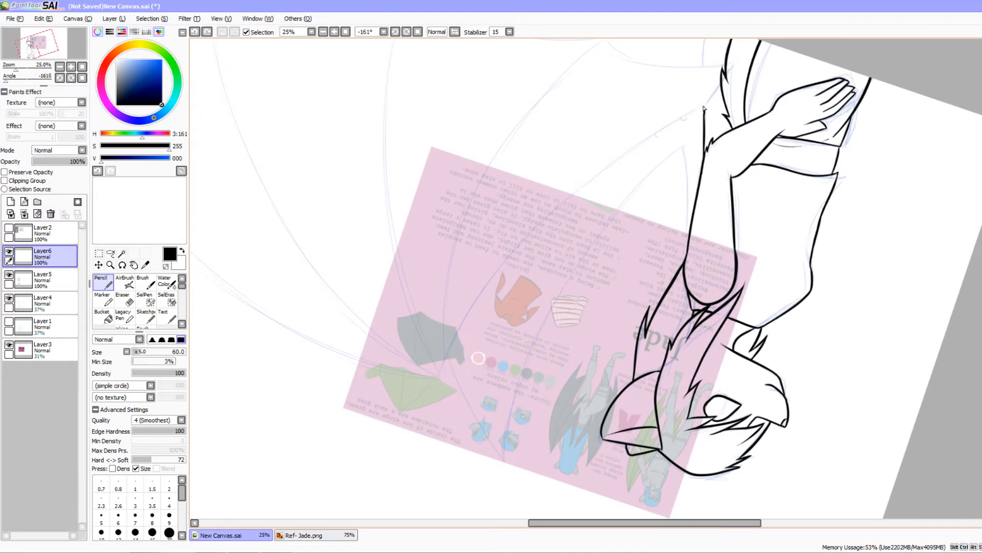
Ink the near wing's forearm as one long curve from the wing elbow to the wrist.
drag(700, 110, 421, 403)
key(ctrl+z)
mouse_move(701, 111)
mouse_down()
mouse_move(435, 385)
mouse_move(511, 243)
mouse_move(578, 205)
mouse_move(435, 304)
mouse_move(500, 320)
mouse_move(574, 277)
mouse_move(526, 171)
mouse_move(504, 347)
mouse_move(495, 309)
mouse_move(507, 321)
mouse_move(531, 277)
mouse_move(453, 373)
mouse_up()
key(ctrl+z)
drag(485, 277, 460, 356)
drag(473, 410, 439, 388)
drag(517, 334, 494, 369)
mouse_move(482, 390)
mouse_down()
mouse_move(505, 355)
mouse_move(493, 404)
mouse_up()
mouse_move(542, 305)
mouse_down()
mouse_move(558, 267)
mouse_move(480, 413)
mouse_move(559, 288)
mouse_move(583, 229)
mouse_move(605, 111)
mouse_move(603, 187)
mouse_up()
drag(590, 125, 590, 164)
key(ctrl+z)
key(ctrl+z)
key(ctrl+z)
key(ctrl+z)
key(ctrl+z)
key(ctrl+z)
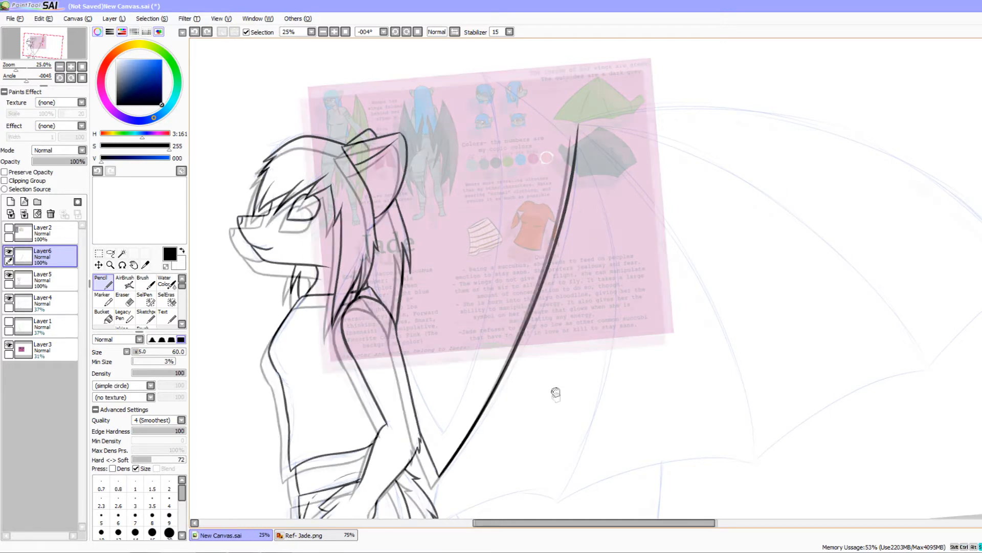
Ink the near wing's four curved fingers fanning out from its wrist along the sketch.
mouse_move(556, 393)
mouse_down()
mouse_move(659, 421)
mouse_move(565, 361)
mouse_move(491, 435)
mouse_move(394, 463)
mouse_move(467, 237)
mouse_move(712, 83)
mouse_up()
key(ctrl+z)
mouse_move(390, 464)
mouse_down()
mouse_move(526, 171)
mouse_move(702, 56)
mouse_up()
mouse_move(463, 319)
mouse_down()
mouse_move(511, 381)
mouse_move(379, 417)
mouse_move(365, 435)
mouse_move(367, 390)
mouse_up()
drag(441, 214, 591, 66)
drag(463, 429, 558, 471)
mouse_move(477, 507)
mouse_down()
mouse_move(366, 407)
mouse_move(361, 434)
mouse_move(536, 116)
mouse_up()
key(ctrl+z)
drag(366, 459, 535, 112)
mouse_move(458, 391)
mouse_down()
mouse_move(520, 435)
mouse_move(437, 367)
mouse_up()
drag(385, 473, 586, 176)
Ink the short spur below the near wing's elbow.
mouse_move(463, 441)
mouse_down()
mouse_move(410, 324)
mouse_move(704, 307)
mouse_move(638, 342)
mouse_up()
mouse_move(569, 377)
mouse_down()
mouse_move(542, 369)
mouse_move(531, 336)
mouse_move(487, 327)
mouse_move(476, 358)
mouse_up()
key(ctrl+z)
mouse_move(480, 309)
mouse_down()
mouse_move(476, 362)
mouse_move(516, 365)
mouse_move(512, 353)
mouse_up()
drag(524, 351, 512, 448)
drag(506, 399, 495, 391)
drag(525, 366, 521, 446)
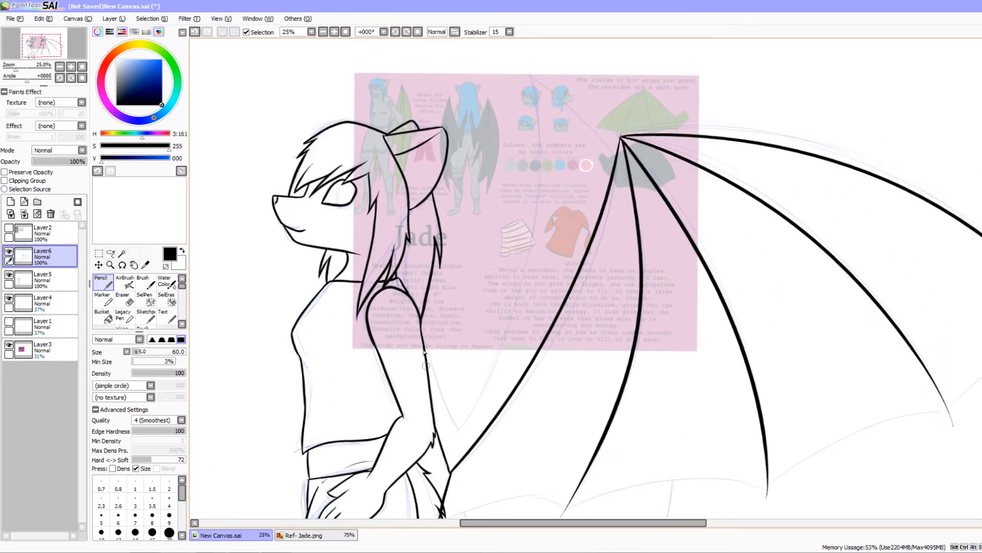
Ink the far wing's upper arm from the figure's back to its elbow.
drag(422, 324, 464, 434)
key(ctrl+z)
drag(420, 327, 465, 434)
mouse_move(452, 375)
mouse_down()
mouse_move(711, 421)
mouse_move(704, 291)
mouse_move(756, 113)
mouse_move(453, 318)
mouse_up()
key(ctrl+z)
Ink the far wing's forearm as one long curve from its elbow to its wrist.
drag(753, 118, 451, 315)
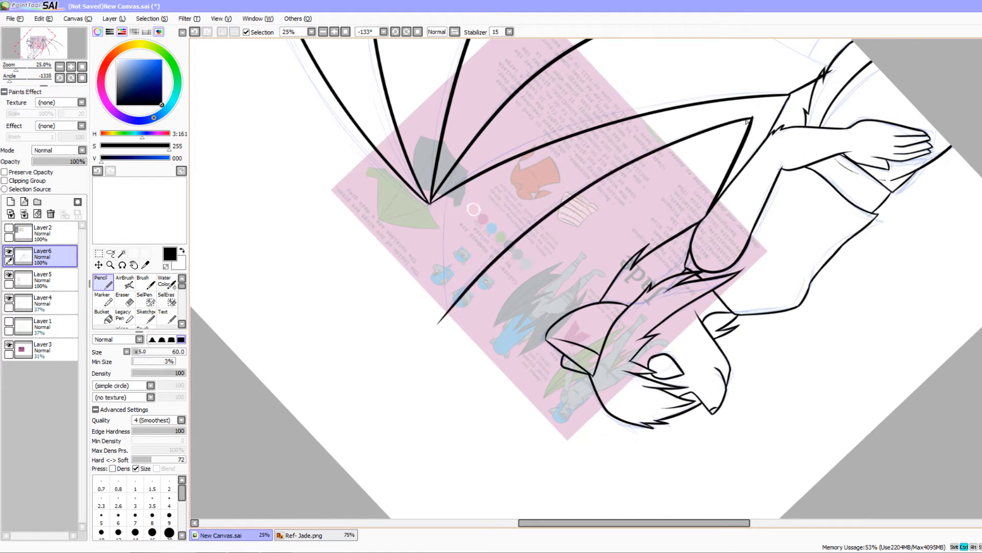
key(ctrl+z)
drag(753, 118, 449, 316)
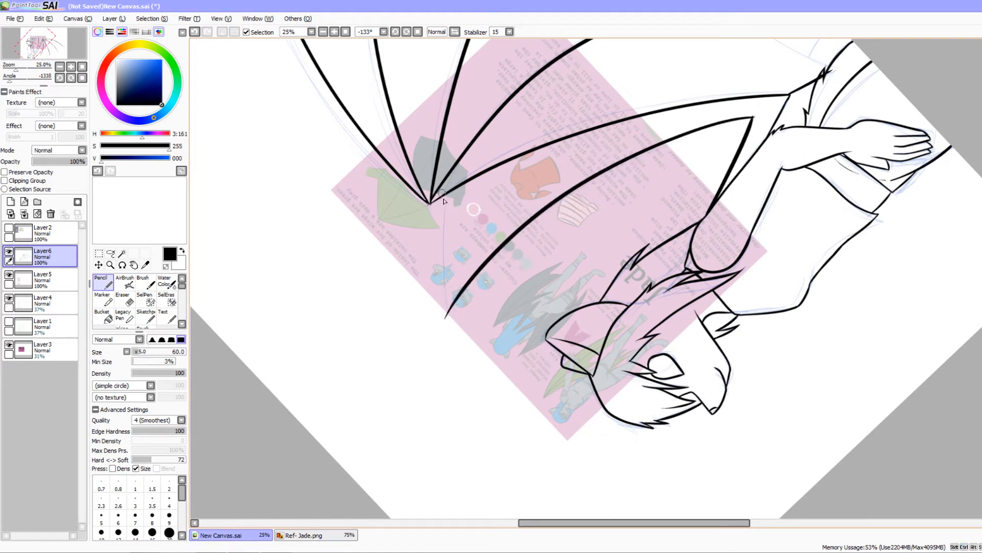
Ink the far wing's outer edge from its wrist to the near wing's forearm just below the near wrist.
drag(447, 194, 445, 318)
key(ctrl+z)
key(ctrl+z)
drag(459, 256, 456, 242)
drag(446, 291, 446, 256)
key(ctrl+z)
drag(447, 299, 446, 249)
key(ctrl+z)
drag(447, 297, 445, 259)
key(ctrl+z)
drag(446, 298, 445, 259)
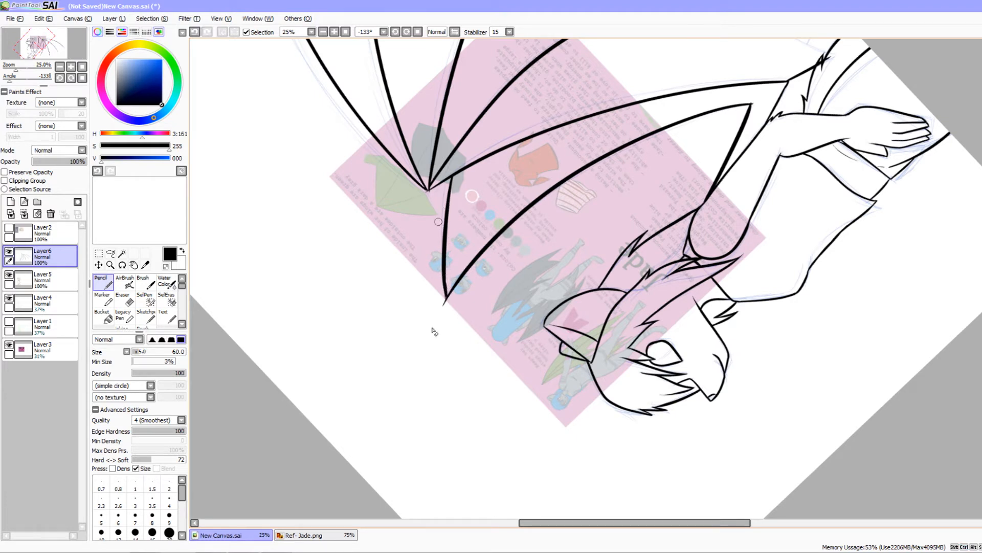
Erase the stroke ends overshooting the far wing's wrist and return to the Pencil tool.
key(e)
drag(449, 312, 458, 327)
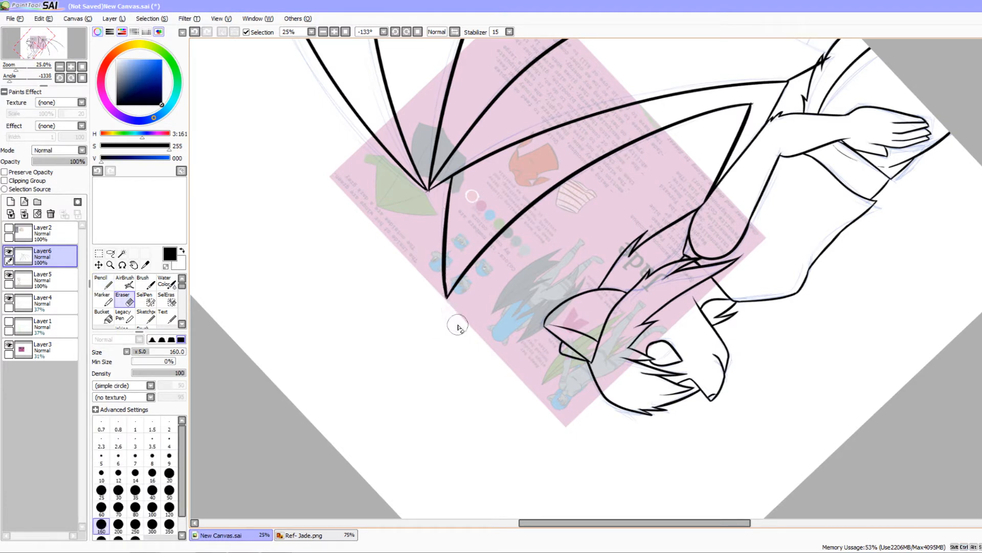
key(n)
Try to ink the far wing's inner fingers as short curves from its wrist.
mouse_move(811, 379)
mouse_down()
mouse_move(627, 461)
mouse_move(471, 430)
mouse_up()
drag(805, 405, 737, 435)
drag(669, 429, 469, 364)
drag(511, 421, 489, 406)
drag(490, 406, 494, 433)
mouse_move(488, 69)
mouse_down()
mouse_move(567, 197)
mouse_move(549, 250)
mouse_up()
drag(499, 88, 530, 356)
drag(534, 333, 543, 31)
key(ctrl+z)
key(ctrl+z)
key(ctrl+z)
key(ctrl+z)
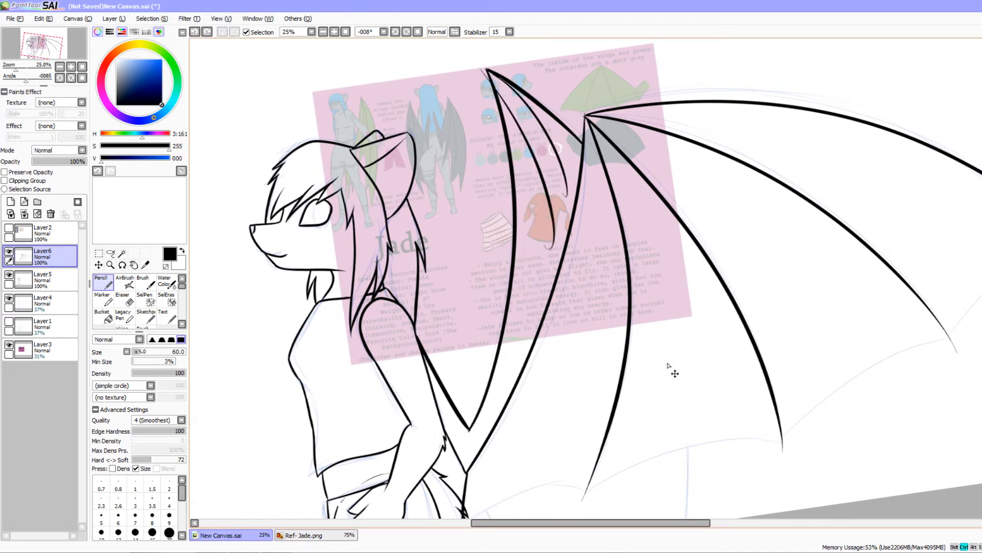
mouse_move(669, 368)
mouse_down()
mouse_move(653, 226)
mouse_move(600, 295)
mouse_move(616, 355)
mouse_move(765, 287)
mouse_move(929, 154)
mouse_move(885, 161)
mouse_move(829, 231)
mouse_move(897, 166)
mouse_move(890, 160)
mouse_up()
drag(757, 278, 770, 266)
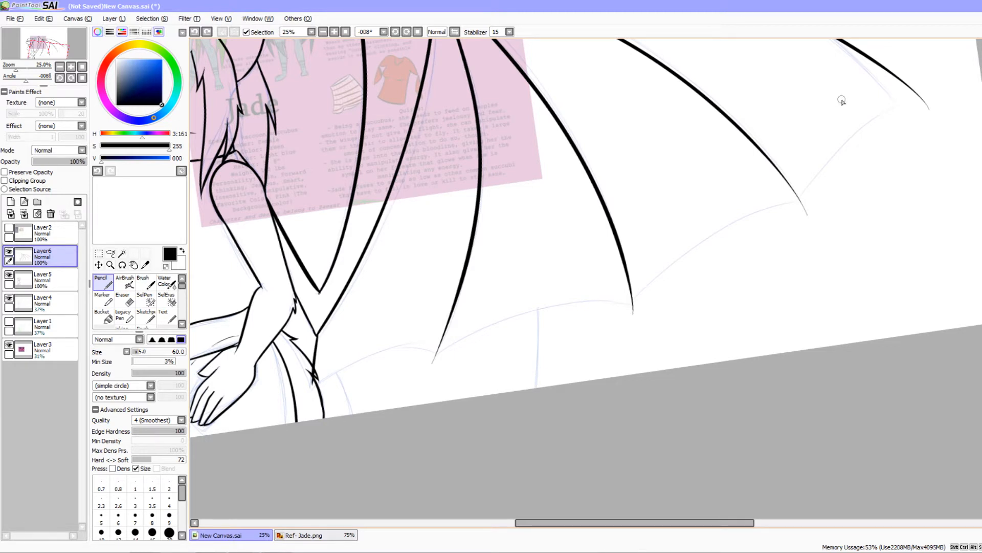
drag(408, 158, 452, 176)
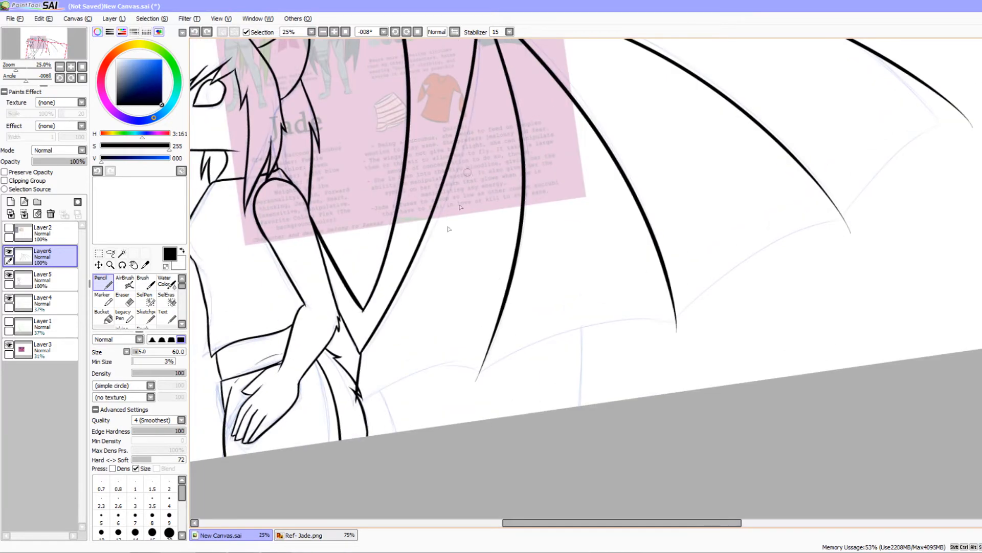
drag(555, 254, 544, 192)
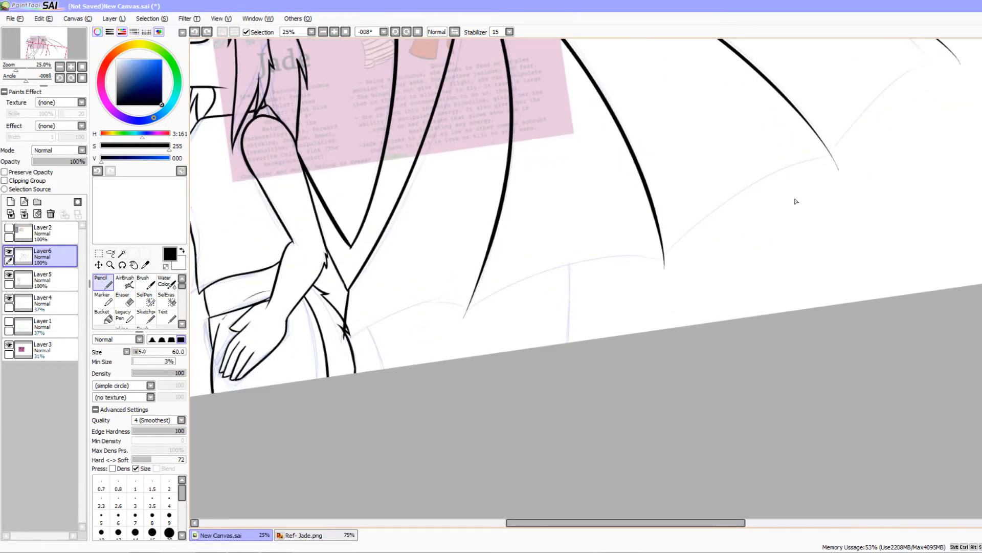
drag(814, 226, 807, 230)
drag(887, 195, 855, 191)
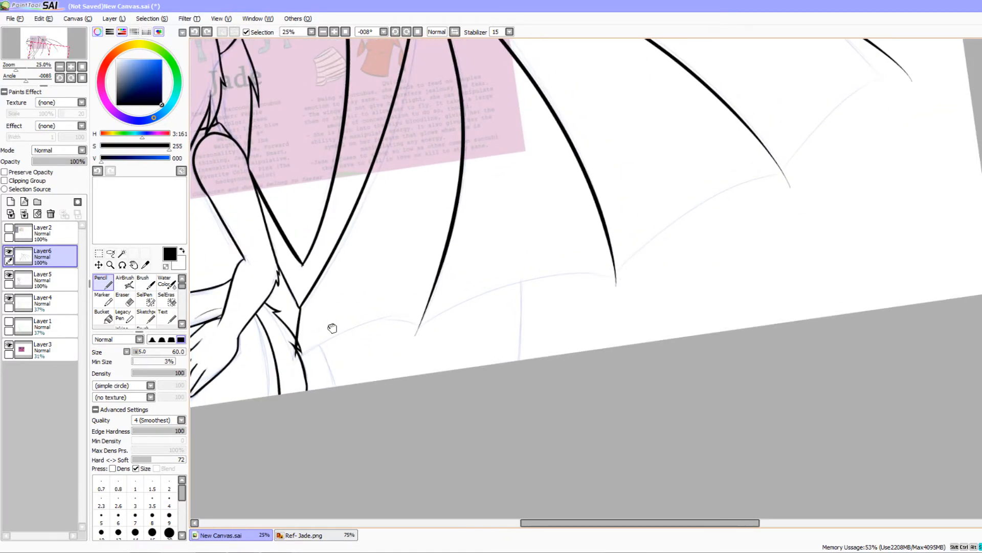
drag(332, 328, 397, 229)
drag(335, 203, 366, 239)
key(ctrl+z)
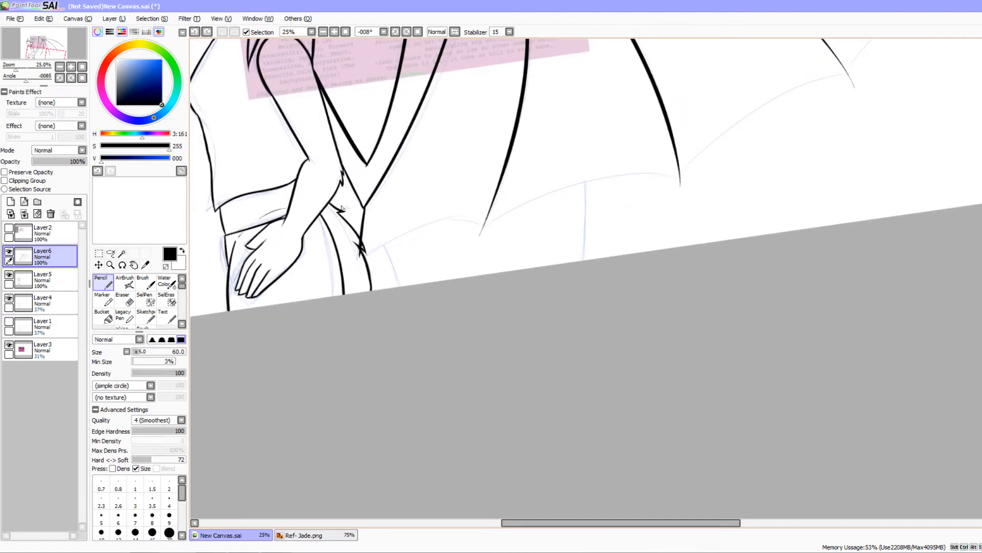
mouse_move(334, 204)
mouse_down()
mouse_move(377, 263)
mouse_move(419, 290)
mouse_move(422, 325)
mouse_up()
key(ctrl+z)
drag(691, 278, 691, 285)
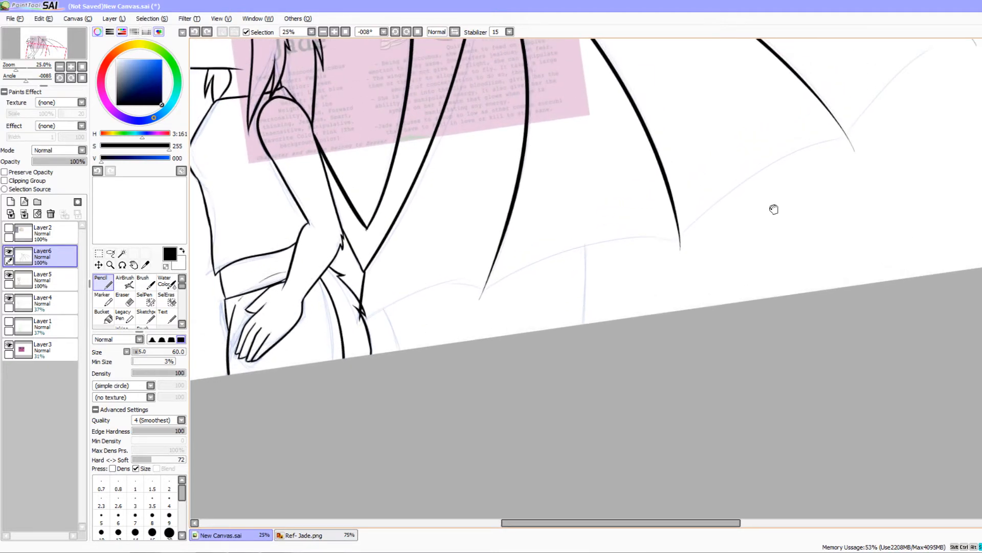
drag(771, 220, 615, 348)
mouse_move(392, 303)
mouse_down()
mouse_move(542, 277)
mouse_move(642, 238)
mouse_move(732, 165)
mouse_up()
key(ctrl+z)
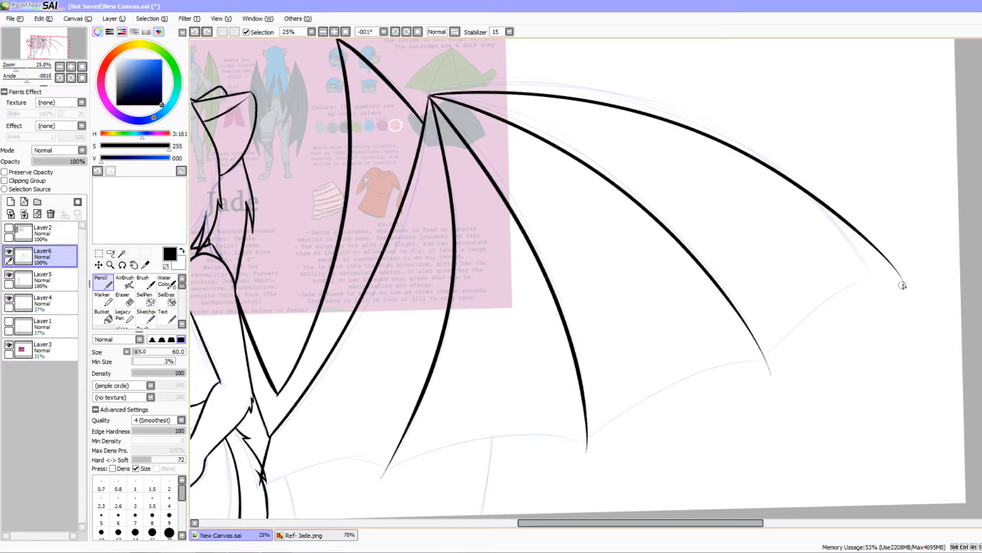
Ink the curved membrane edges joining the near wing's three outermost fingertips.
drag(904, 284, 766, 379)
key(ctrl+z)
mouse_move(899, 281)
mouse_down()
mouse_move(771, 378)
mouse_move(863, 264)
mouse_move(831, 218)
mouse_move(832, 240)
mouse_move(703, 277)
mouse_move(653, 321)
mouse_up()
key(ctrl+z)
mouse_move(837, 237)
mouse_down()
mouse_move(690, 286)
mouse_move(648, 319)
mouse_move(825, 235)
mouse_move(837, 240)
mouse_move(753, 249)
mouse_move(649, 319)
mouse_up()
key(ctrl+z)
key(ctrl+z)
mouse_move(721, 376)
mouse_down()
mouse_move(772, 415)
mouse_move(875, 536)
mouse_up()
mouse_move(686, 332)
mouse_down()
mouse_move(640, 200)
mouse_move(588, 107)
mouse_up()
Ink a high-arched membrane edge between the near wing's third and innermost fingertips.
mouse_move(708, 292)
mouse_down()
mouse_move(706, 318)
mouse_move(579, 188)
mouse_move(499, 304)
mouse_up()
key(ctrl+z)
mouse_move(709, 277)
mouse_down()
mouse_move(668, 205)
mouse_move(502, 308)
mouse_up()
key(ctrl+z)
mouse_move(709, 277)
mouse_down()
mouse_move(648, 180)
mouse_move(603, 199)
mouse_move(519, 311)
mouse_up()
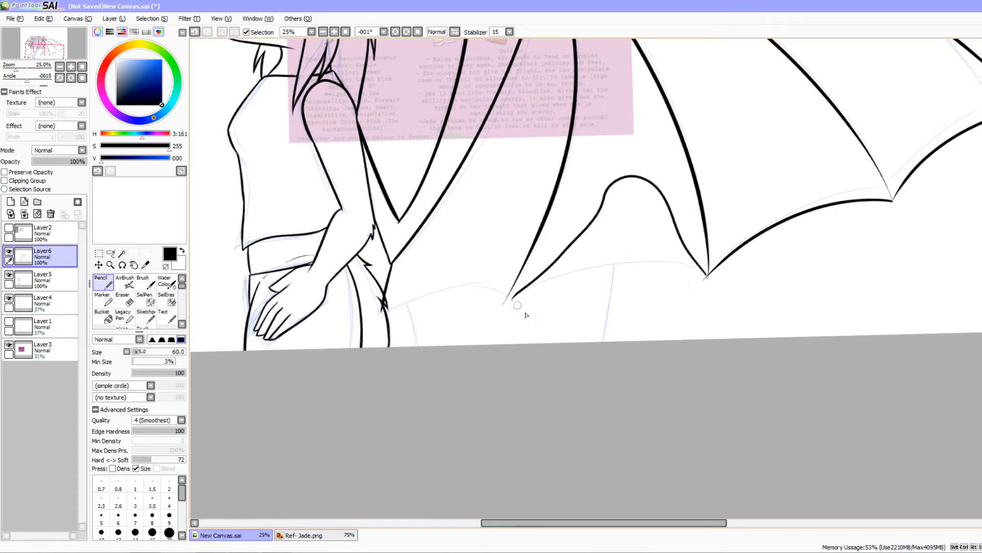
Undo the high-arched membrane edge and ink a shallower curve between the near wing's third and innermost fingertips.
key(ctrl+z)
mouse_move(680, 358)
mouse_down()
mouse_move(805, 401)
mouse_move(778, 281)
mouse_move(706, 233)
mouse_move(626, 263)
mouse_move(556, 327)
mouse_up()
key(ctrl+z)
key(ctrl+y)
key(ctrl+z)
mouse_move(726, 229)
mouse_down()
mouse_move(669, 249)
mouse_move(549, 330)
mouse_up()
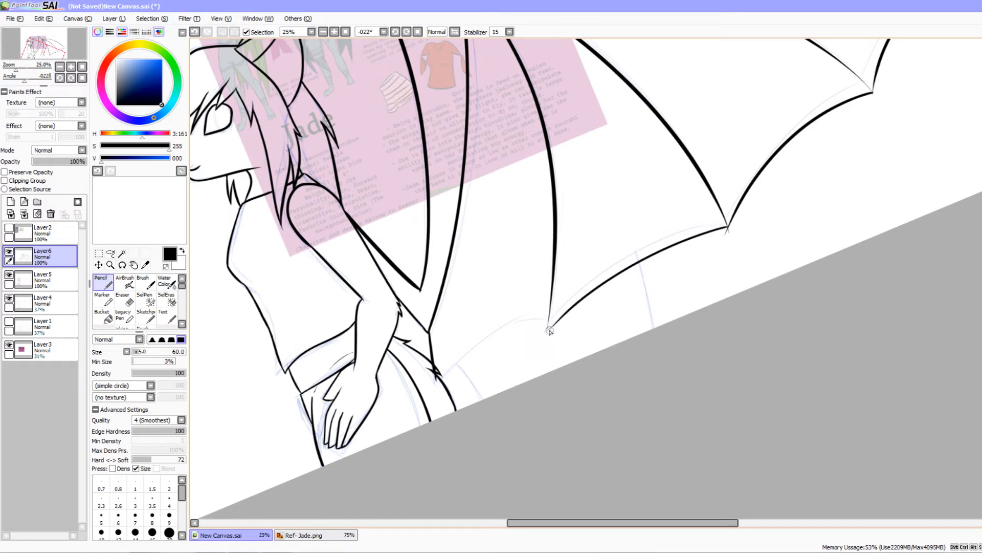
Ink the last membrane edge from the near wing's innermost fingertip to the wing's base behind the hand.
mouse_move(636, 278)
mouse_down()
mouse_move(601, 390)
mouse_move(524, 305)
mouse_move(609, 220)
mouse_move(531, 309)
mouse_move(561, 308)
mouse_move(561, 344)
mouse_move(640, 390)
mouse_move(586, 256)
mouse_move(555, 303)
mouse_up()
key(ctrl+z)
drag(604, 335, 597, 300)
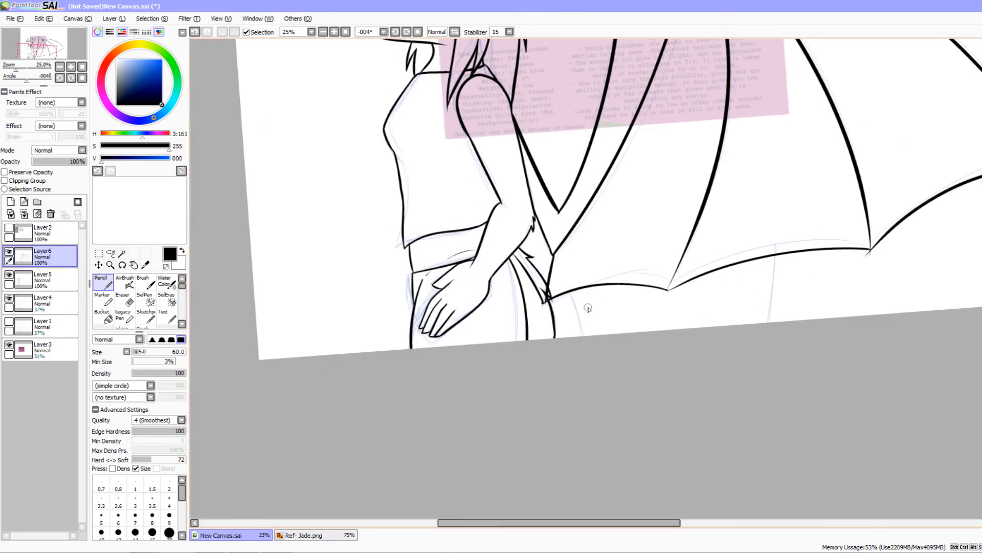
drag(565, 344, 478, 305)
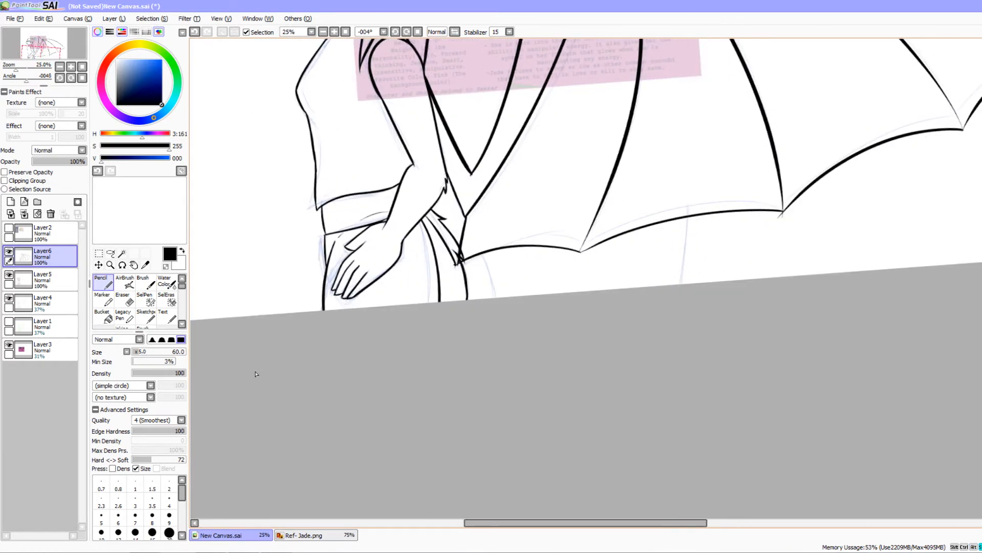
On Layer5, erase the body's fur tuft lines that overlap the near wing's base, undoing the erasure along the tail.
click(62, 284)
key(e)
drag(463, 268, 440, 214)
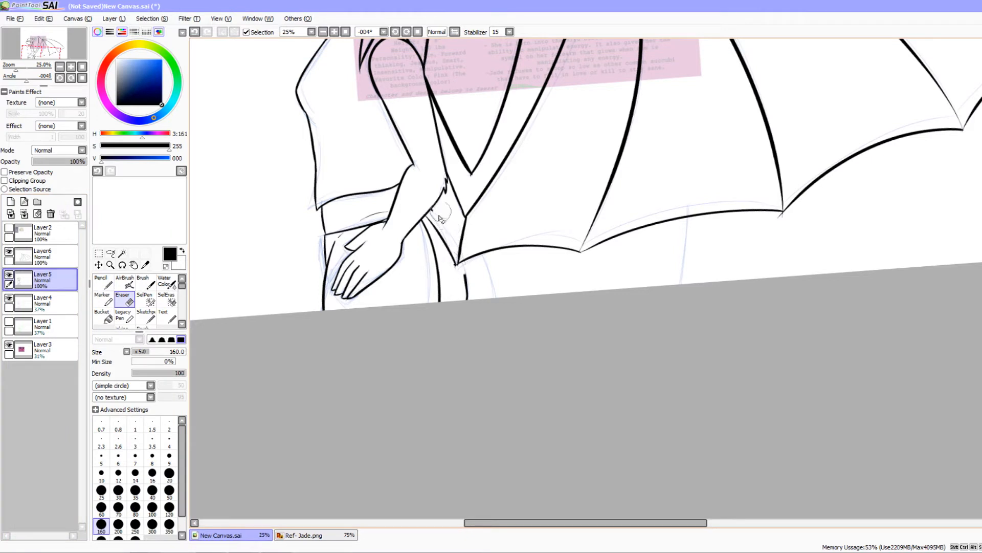
drag(462, 271, 467, 313)
key(ctrl+z)
key(ctrl+z)
drag(441, 214, 443, 220)
drag(564, 293, 514, 349)
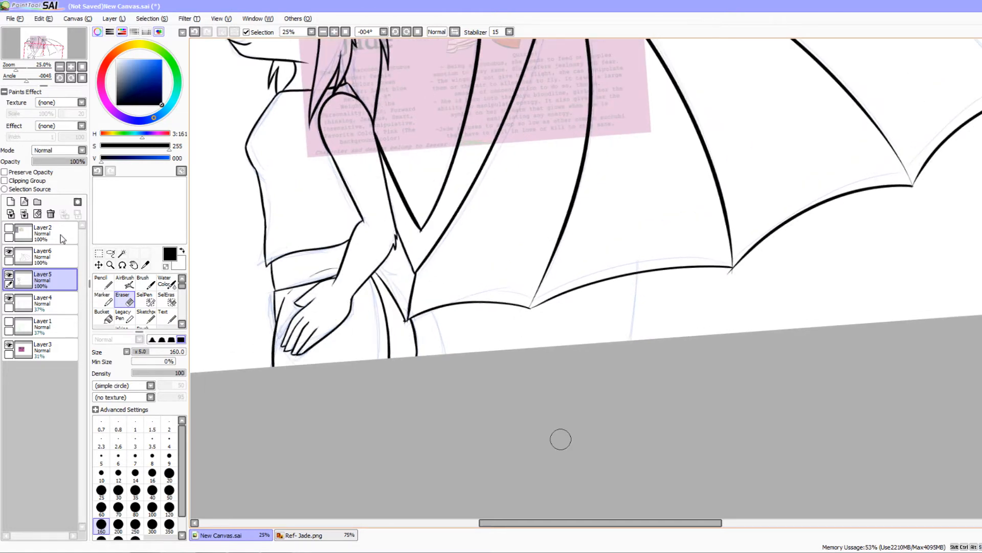
Return to the Pencil on Layer6 and ink the far wing's outer line extending below the near wing's membrane.
key(n)
click(64, 258)
drag(570, 281, 550, 283)
mouse_move(700, 322)
mouse_down()
mouse_move(665, 228)
mouse_move(651, 292)
mouse_move(618, 347)
mouse_move(555, 289)
mouse_move(583, 269)
mouse_move(573, 267)
mouse_move(550, 349)
mouse_up()
key(ctrl+z)
mouse_move(561, 259)
mouse_down()
mouse_move(547, 354)
mouse_move(562, 386)
mouse_up()
mouse_move(567, 285)
mouse_down()
mouse_move(599, 454)
mouse_move(591, 362)
mouse_move(615, 435)
mouse_up()
drag(542, 169, 534, 187)
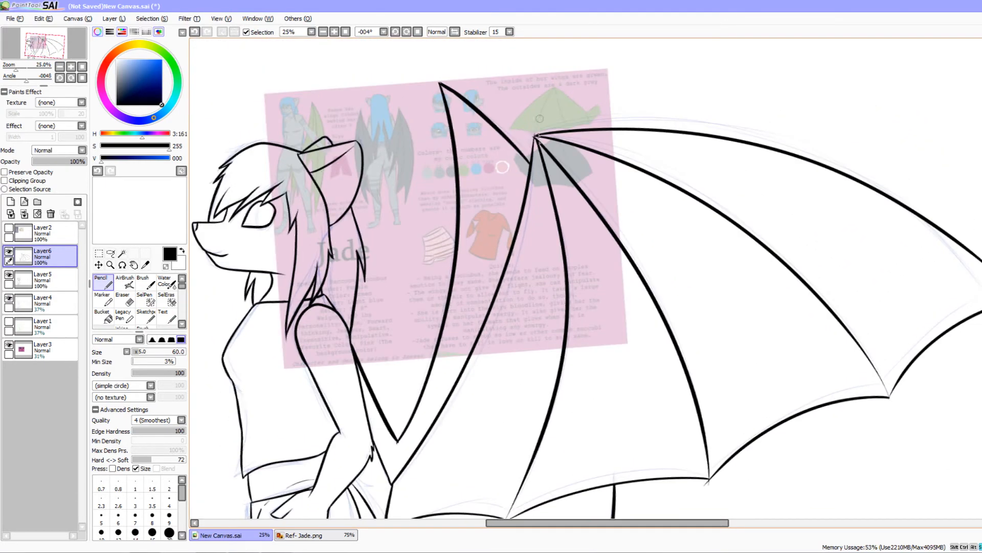
key(ctrl+z)
drag(540, 147, 538, 136)
mouse_move(685, 419)
mouse_down()
mouse_move(669, 340)
mouse_move(675, 312)
mouse_move(682, 363)
mouse_up()
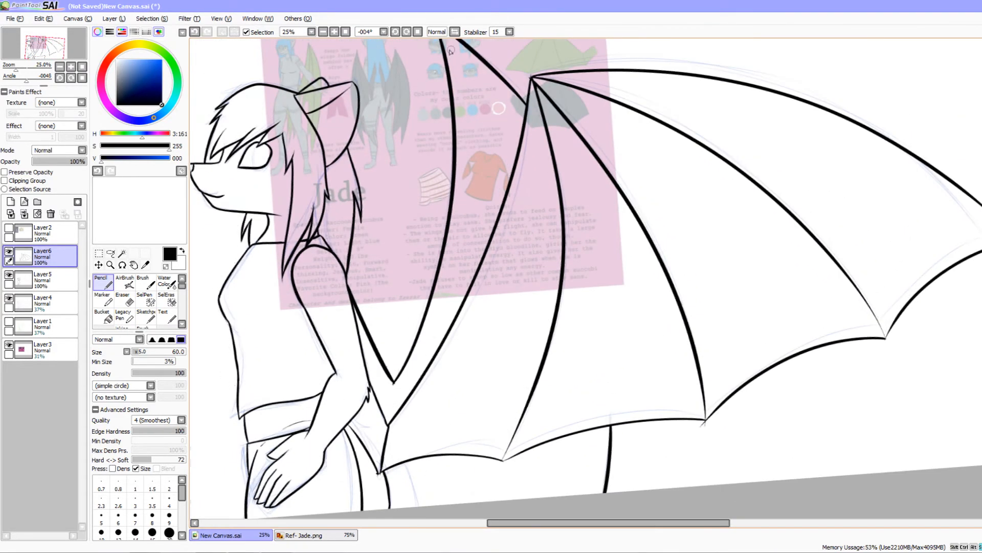
Ink the far wing's inner line beside the tail, from below the near wing's base to the canvas edge.
scroll(589, 383, down, 3)
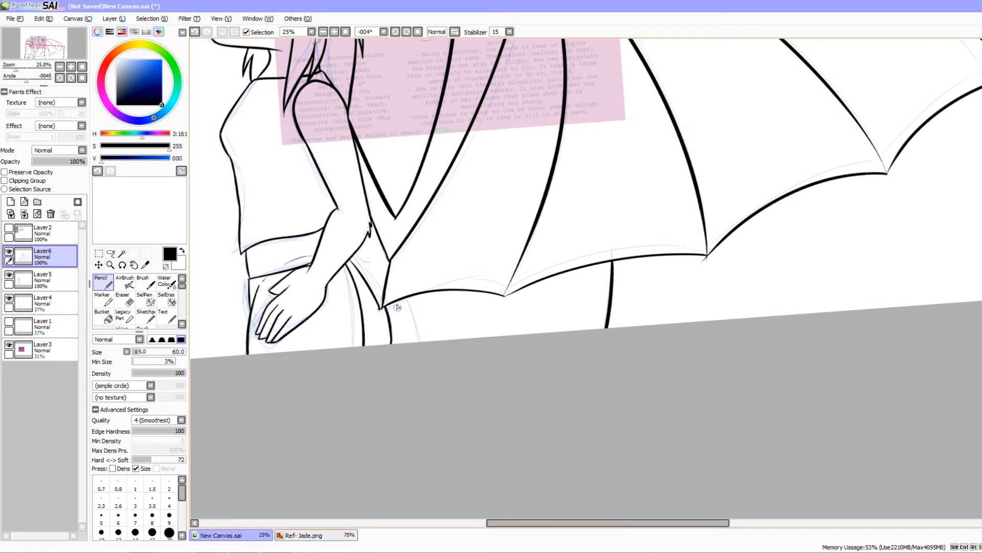
drag(402, 302, 410, 342)
key(ctrl+z)
drag(400, 300, 417, 361)
Examine the inked wings from the wrist and fingertips to the lower membrane edges and wing base.
drag(547, 346, 547, 365)
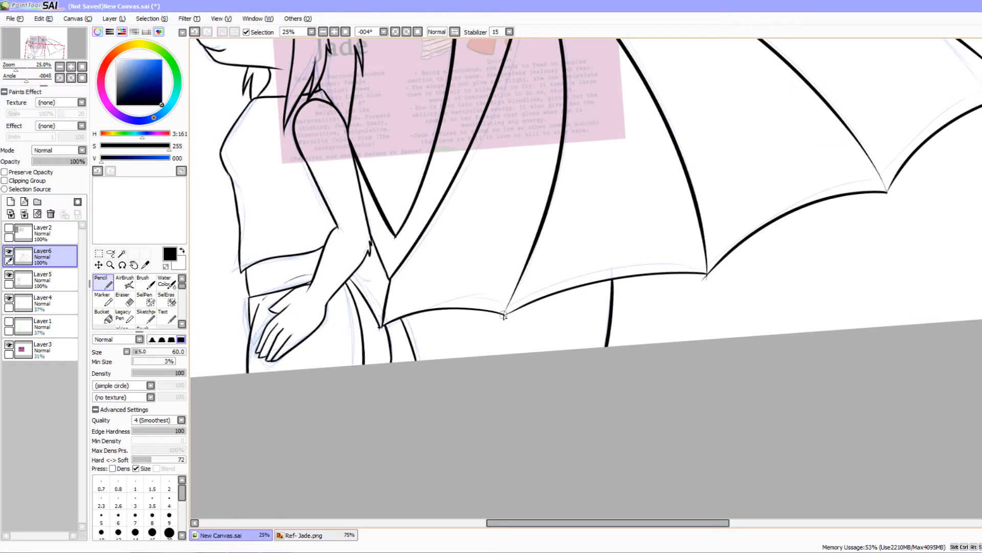
drag(530, 261, 557, 359)
drag(535, 226, 511, 386)
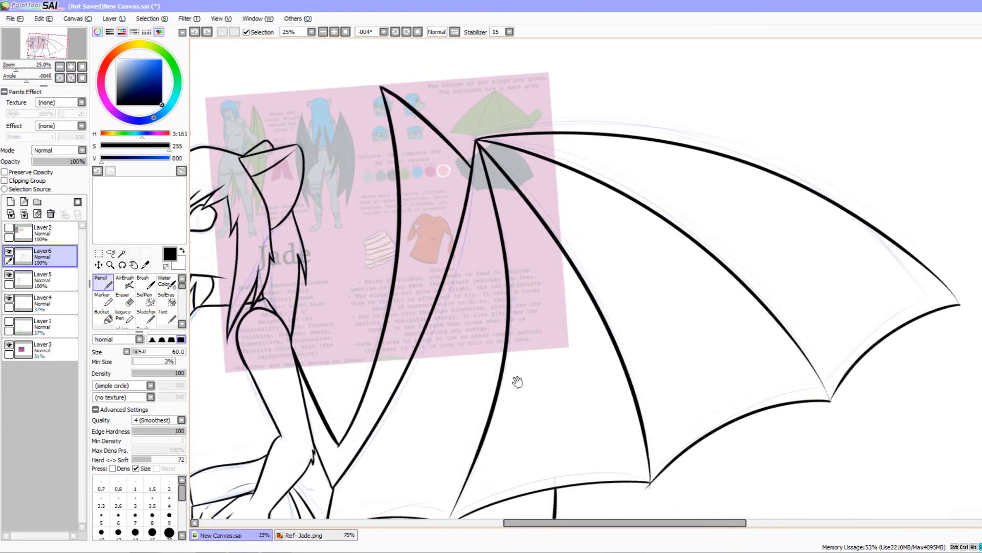
drag(796, 395, 739, 285)
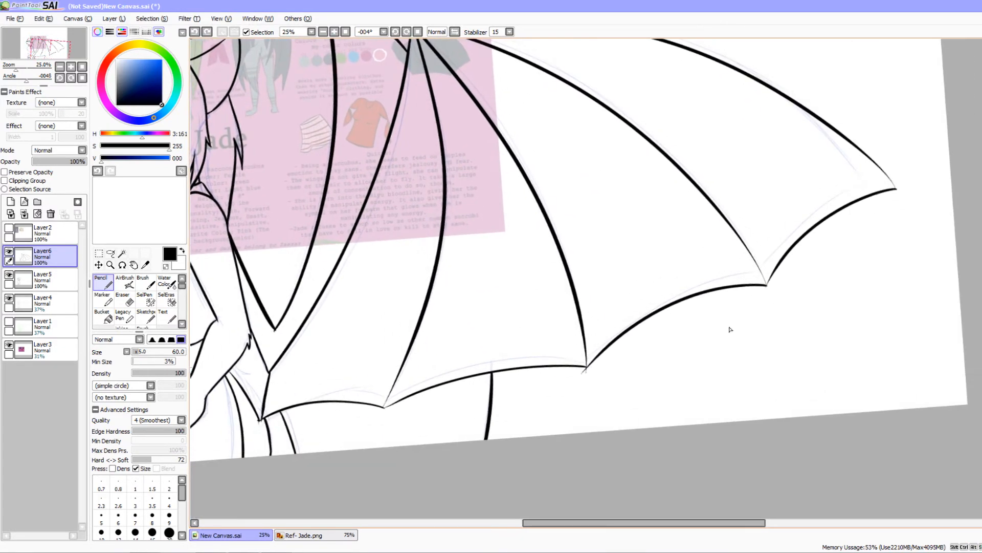
drag(614, 367, 711, 262)
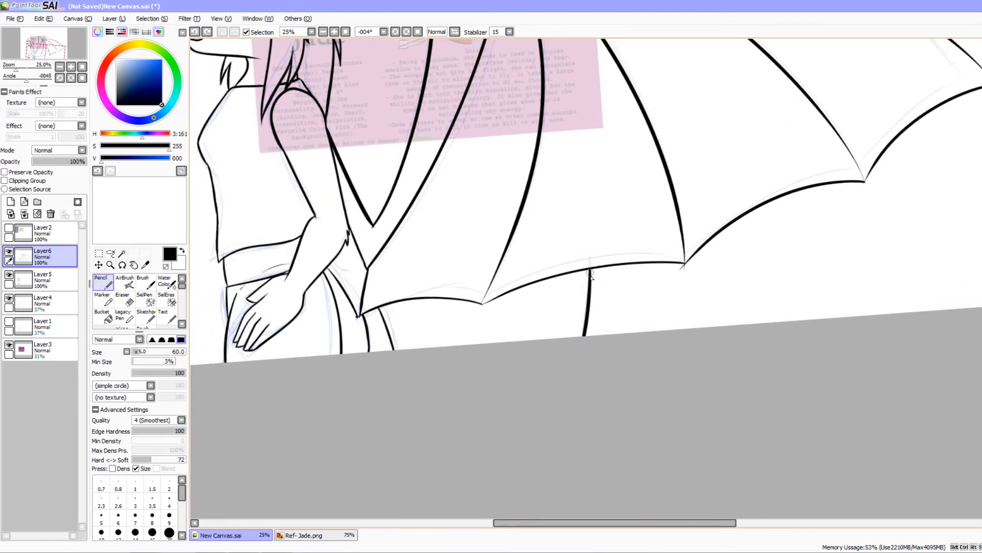
drag(389, 225, 440, 355)
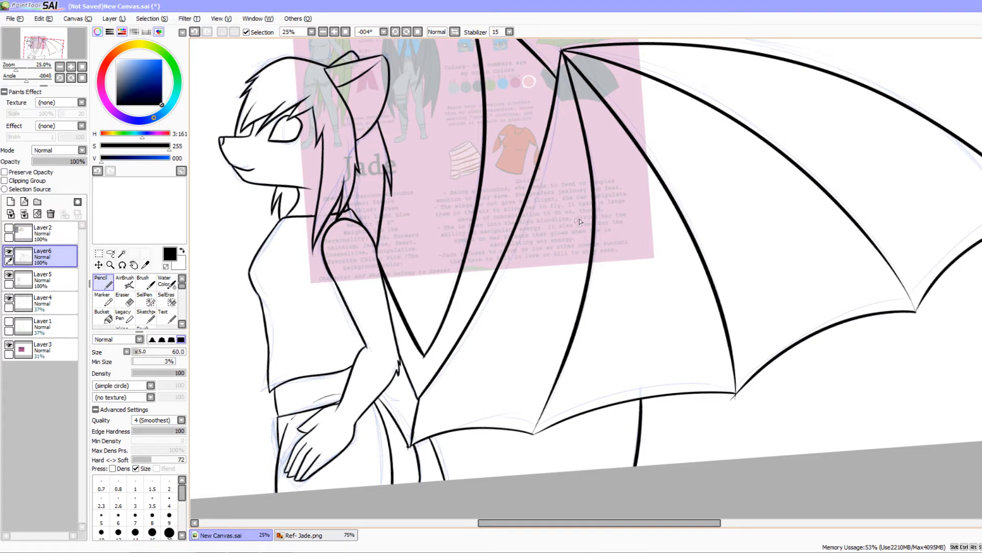
drag(567, 284, 557, 261)
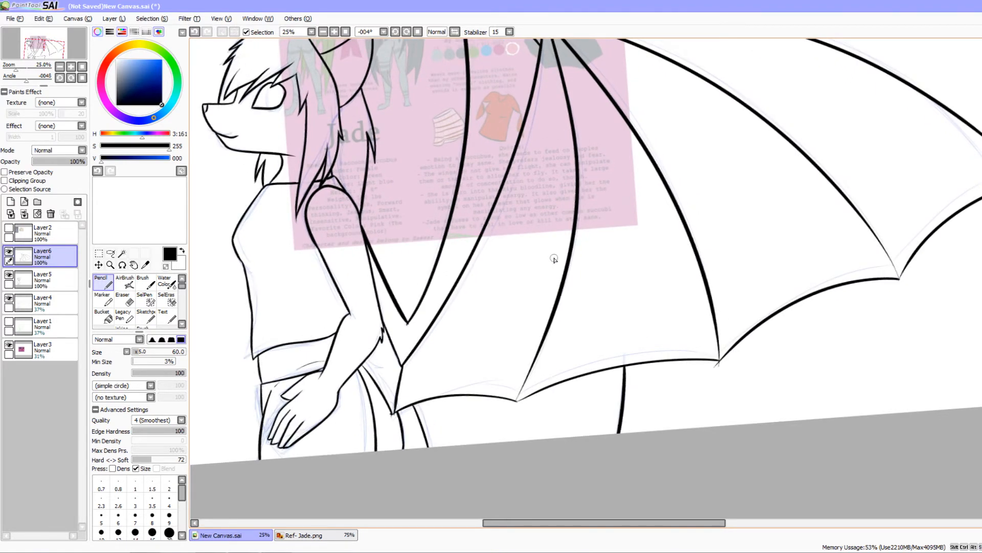
scroll(555, 259, down, 4)
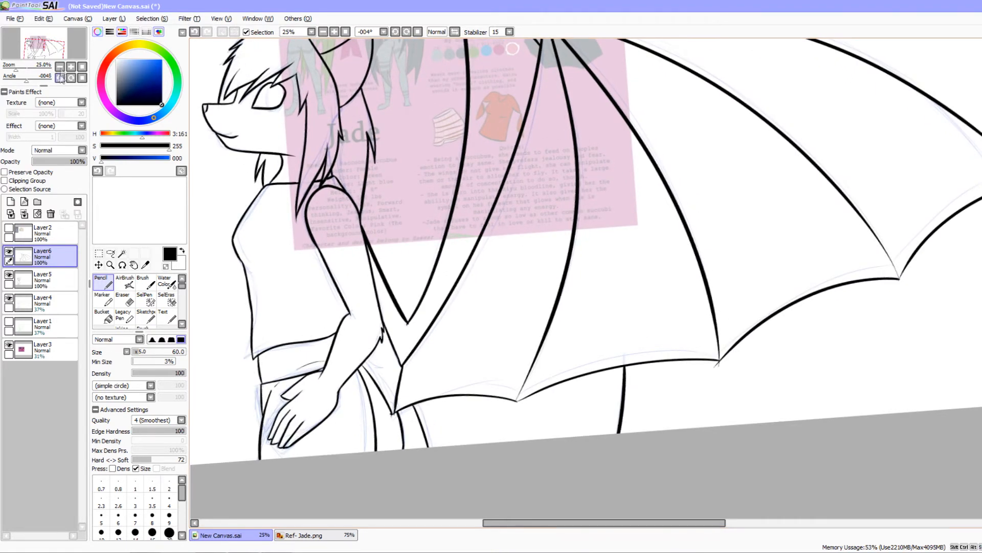
drag(801, 364, 788, 364)
drag(789, 364, 746, 342)
drag(594, 393, 572, 437)
Hide the reference layer Layer3 and the sketch layer Layer4, leaving the inked line art on display.
click(9, 348)
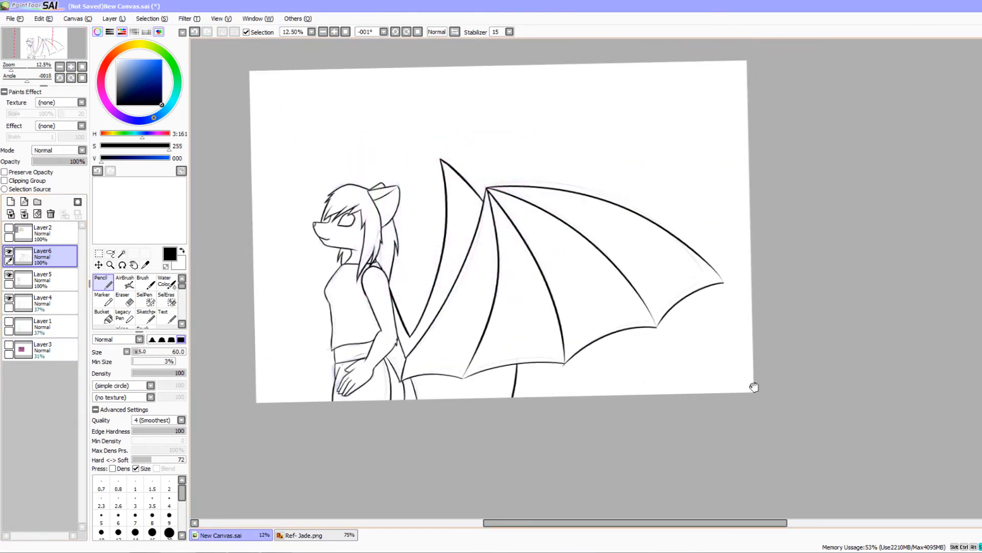
drag(752, 388, 746, 390)
click(9, 298)
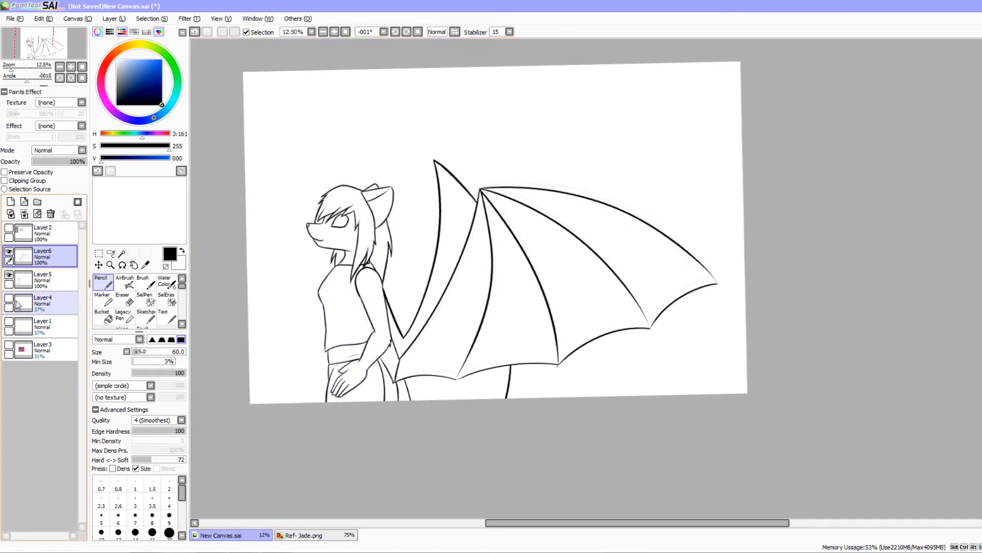
drag(819, 377, 834, 405)
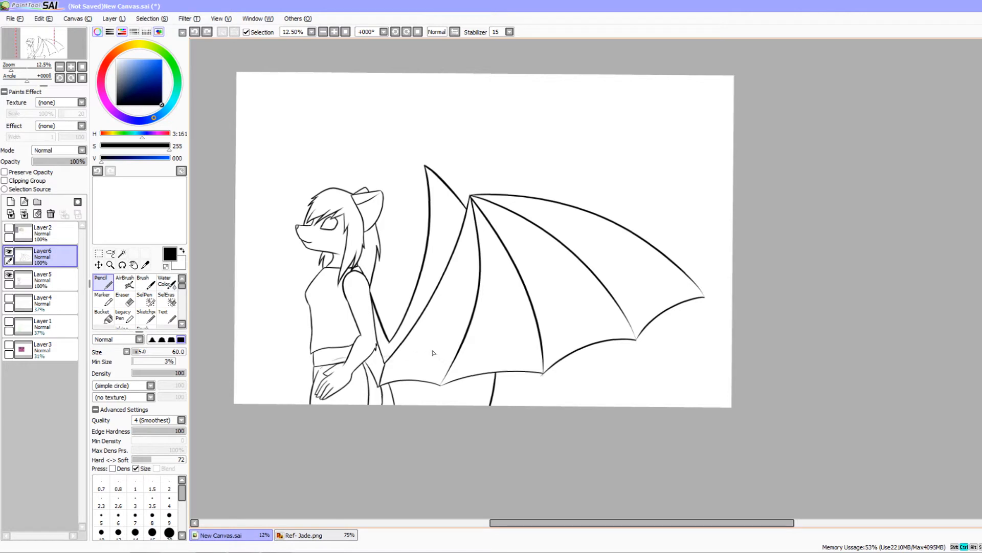
drag(741, 344, 749, 330)
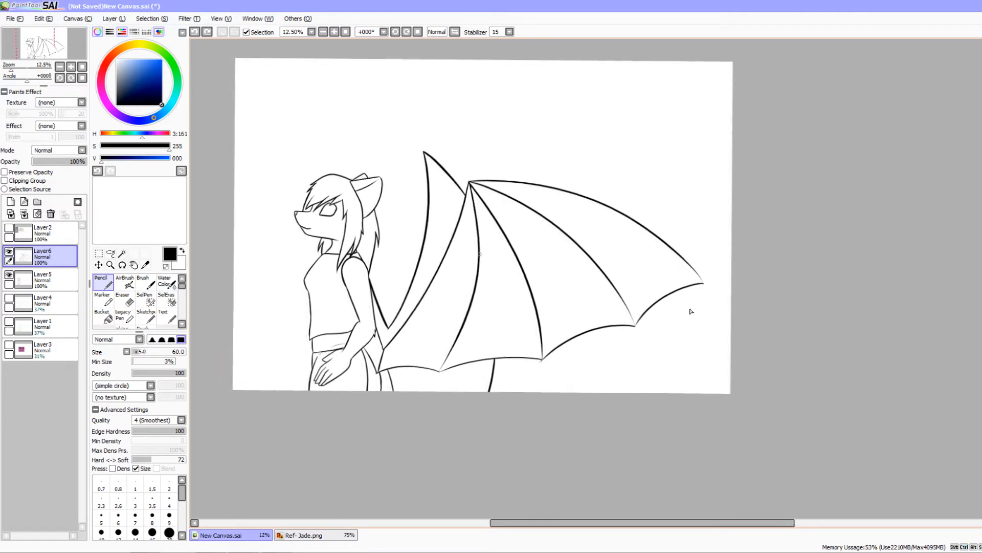
drag(679, 399, 700, 392)
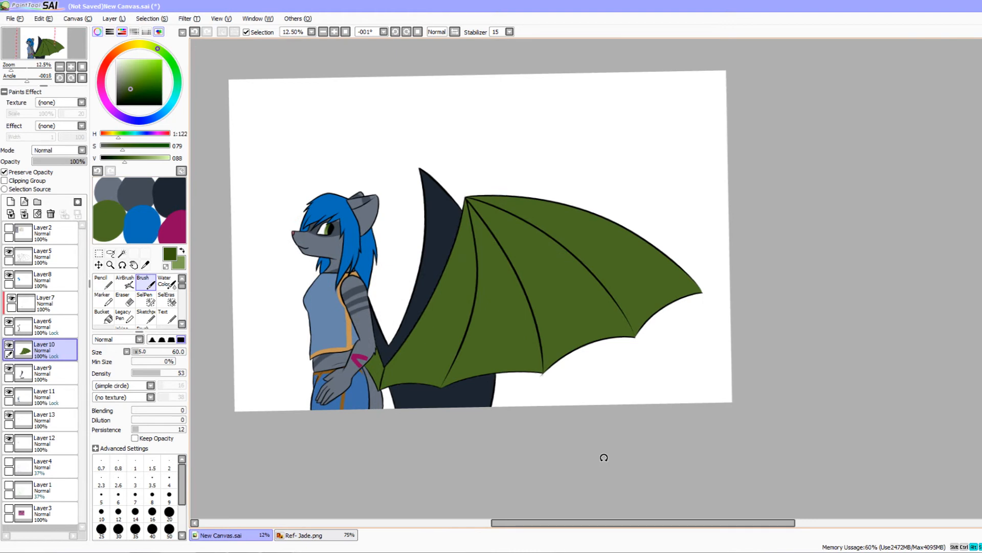
Switch to the Pencil on the green wing layer Layer10 and enlarge its size to 200.
drag(604, 457, 634, 431)
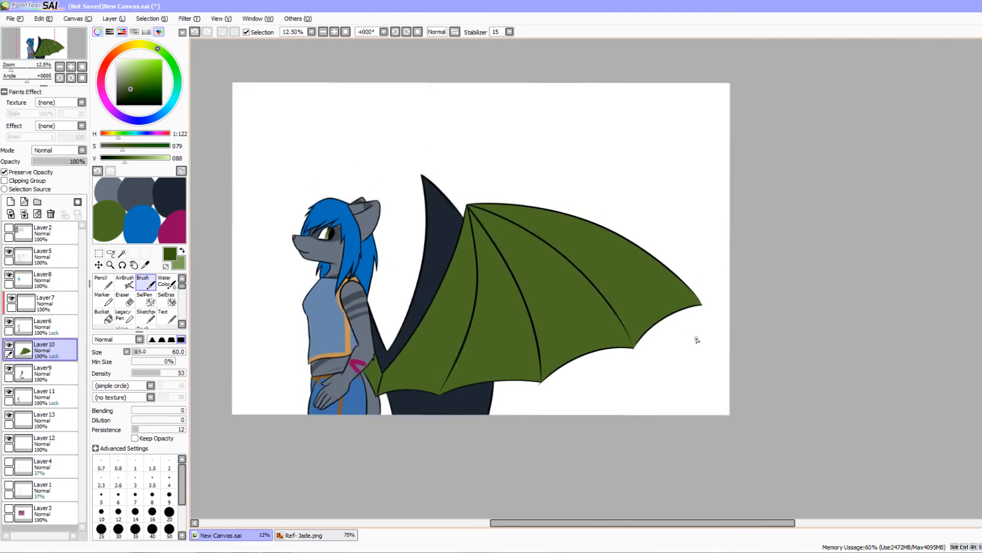
click(73, 68)
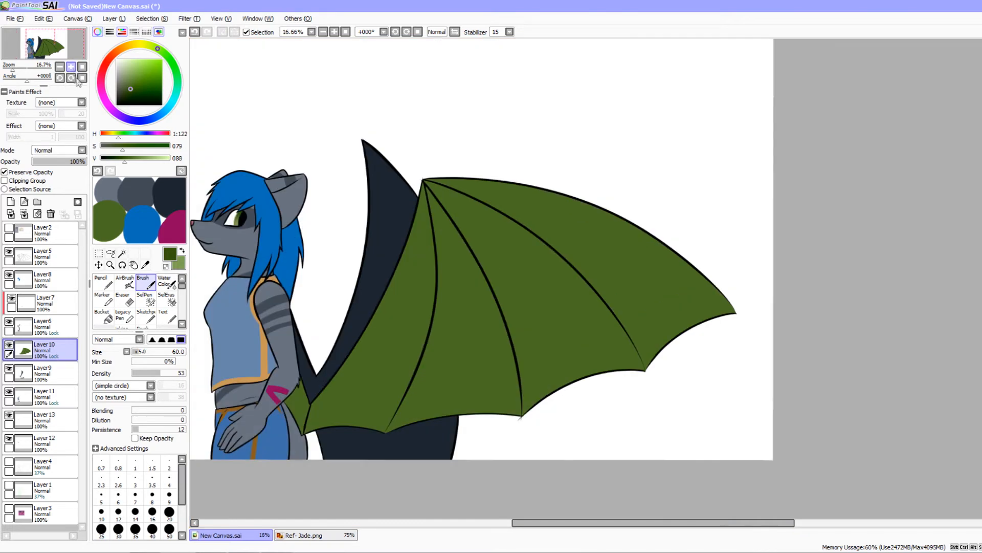
drag(484, 336, 518, 262)
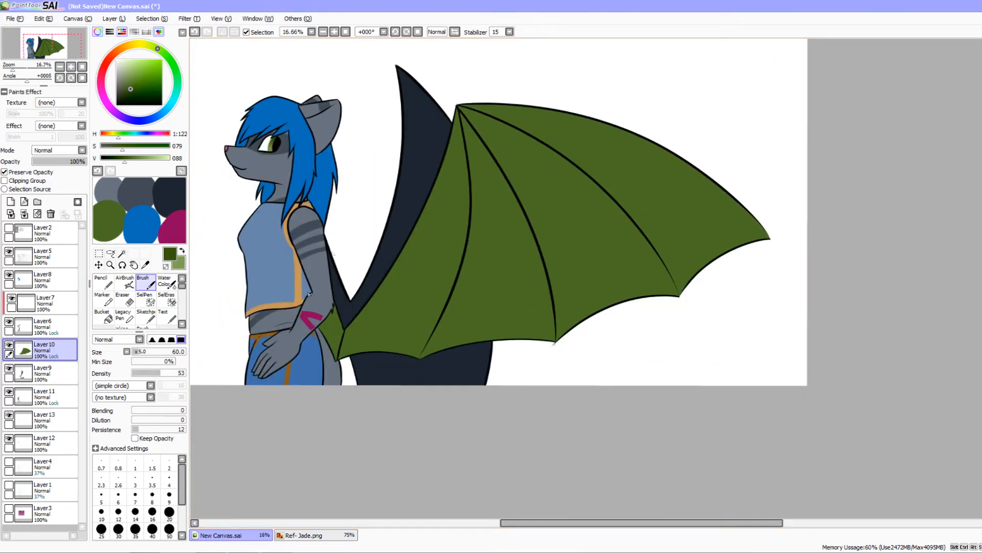
drag(463, 286, 480, 283)
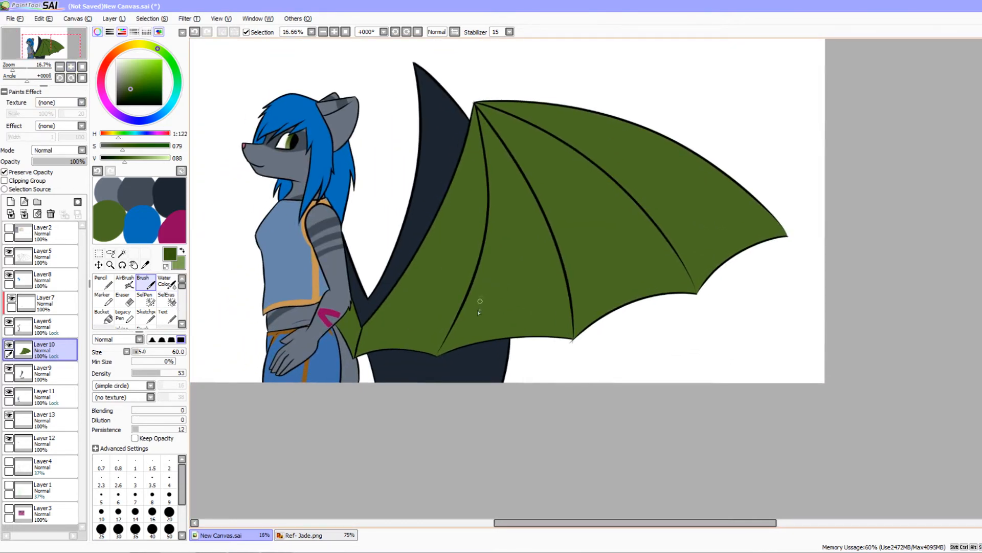
click(103, 282)
mouse_move(501, 313)
mouse_down()
mouse_move(514, 294)
mouse_move(516, 308)
mouse_up()
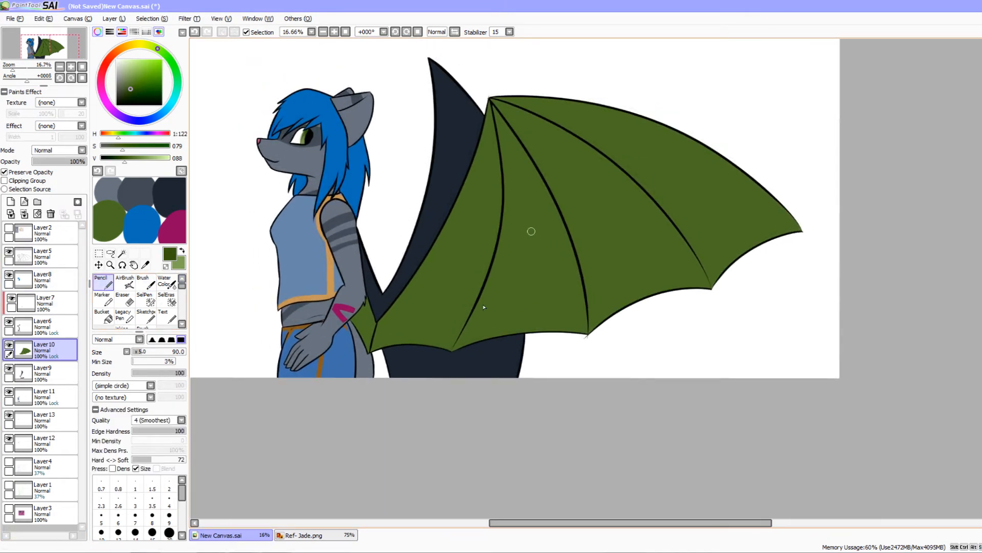
key(bracketright)
key(bracketright)
key(bracketright)
drag(621, 300, 619, 313)
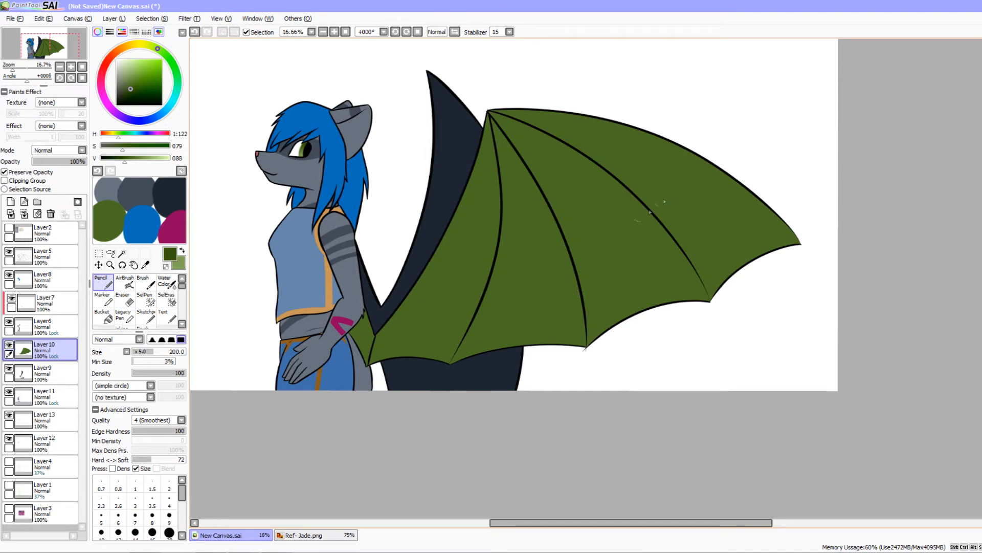
Try dark green curves with arrows crossing the near wing's membrane between its fingers, and undo them.
mouse_move(561, 247)
mouse_down()
mouse_move(633, 201)
mouse_move(589, 203)
mouse_up()
mouse_move(543, 248)
mouse_down()
mouse_move(613, 247)
mouse_move(585, 267)
mouse_up()
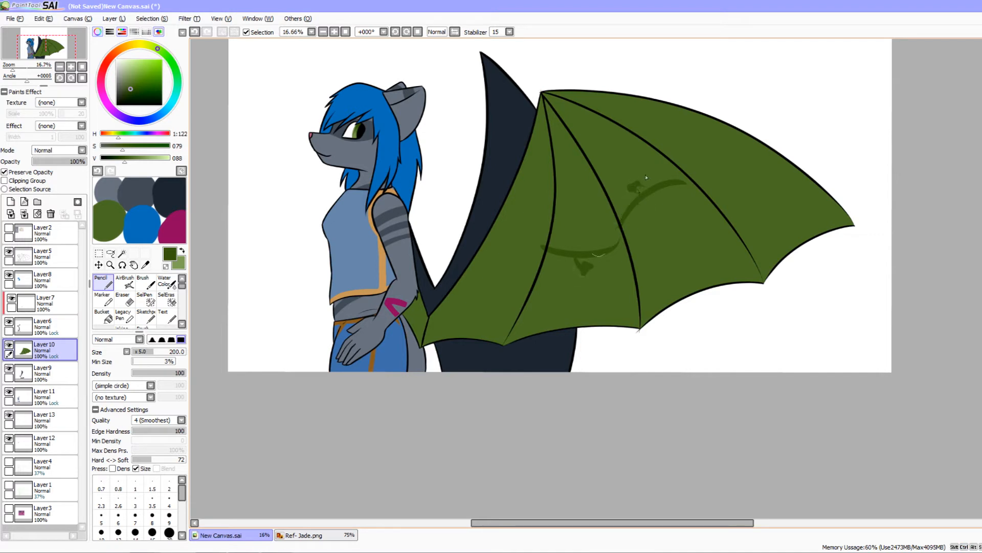
mouse_move(572, 297)
mouse_down()
mouse_move(551, 293)
mouse_move(617, 251)
mouse_move(590, 279)
mouse_move(833, 149)
mouse_up()
key(ctrl+z)
key(ctrl+z)
key(ctrl+z)
key(ctrl+z)
Try a sagging dark green crosswise curve between the near wing's two innermost fingers, and undo it.
mouse_move(660, 290)
mouse_down()
mouse_move(650, 318)
mouse_move(553, 348)
mouse_move(554, 338)
mouse_up()
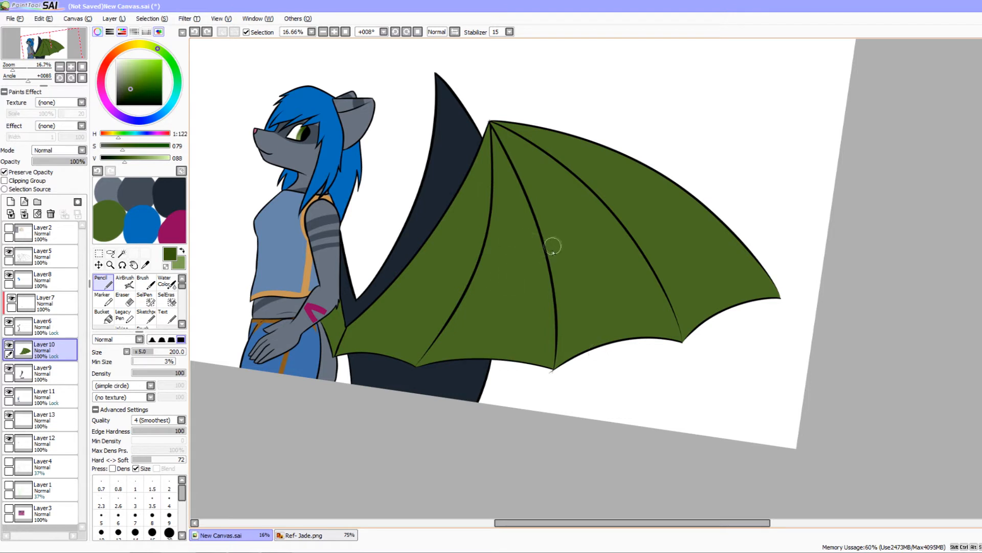
drag(479, 263, 549, 270)
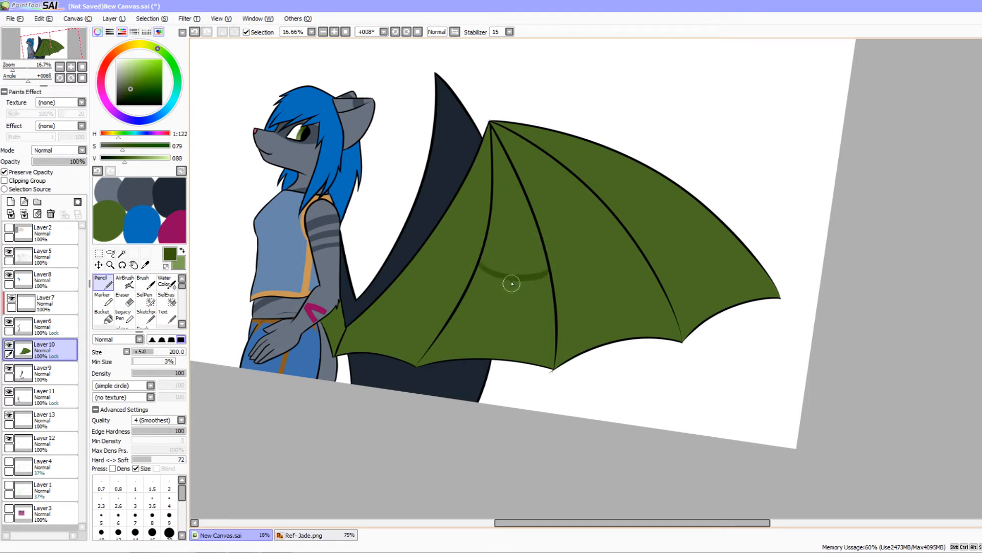
drag(508, 298, 533, 291)
key(ctrl+z)
mouse_move(483, 349)
mouse_down()
mouse_move(498, 361)
mouse_move(546, 344)
mouse_move(531, 357)
mouse_up()
drag(488, 240, 482, 264)
key(ctrl+z)
Try three long dark green fold curves running from the near wing's wrist down its inner membrane panels, and undo them.
drag(558, 262, 547, 241)
mouse_move(530, 148)
mouse_down()
mouse_move(570, 174)
mouse_move(617, 305)
mouse_move(610, 323)
mouse_up()
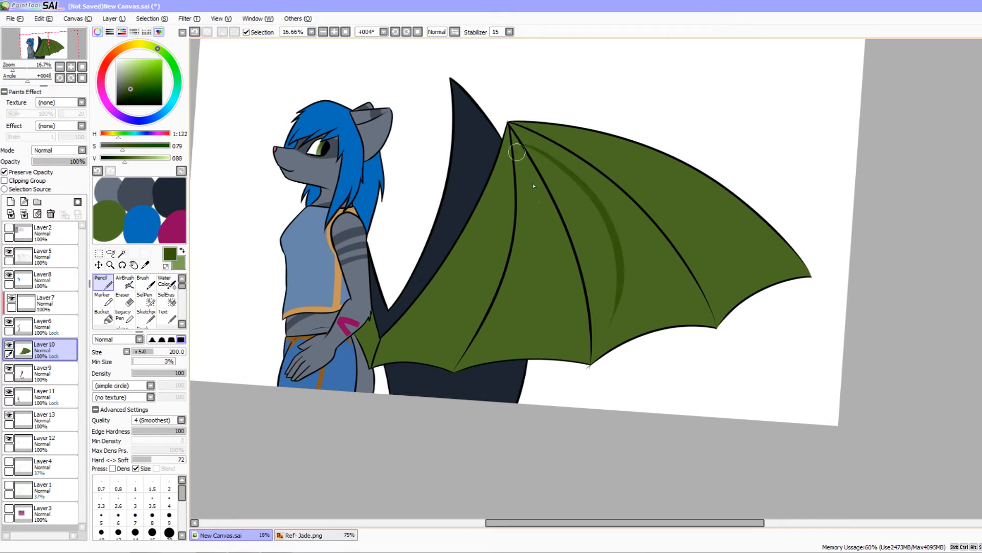
drag(517, 152, 505, 348)
drag(506, 152, 427, 348)
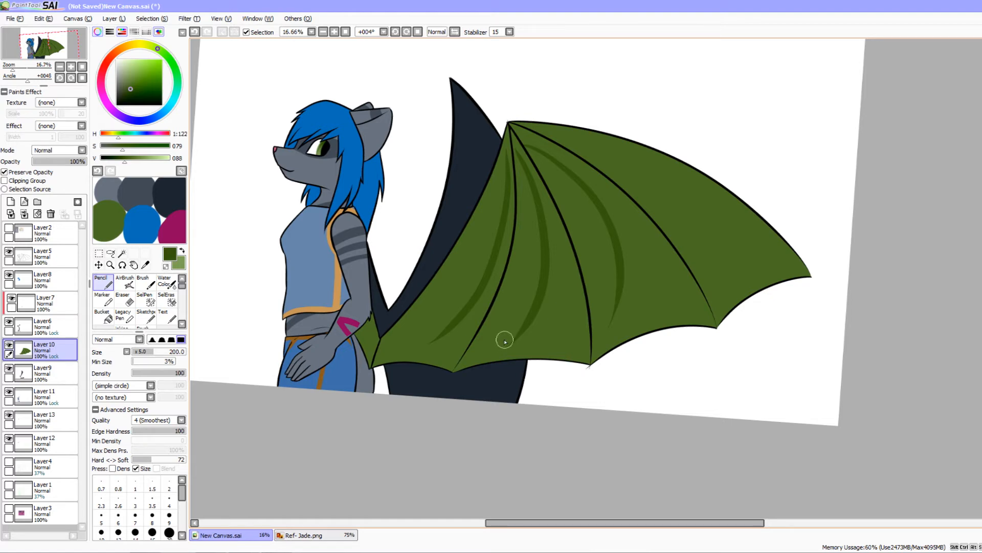
key(ctrl+z)
key(ctrl+z)
key(ctrl+z)
mouse_move(547, 351)
mouse_down()
mouse_move(517, 417)
mouse_move(549, 316)
mouse_up()
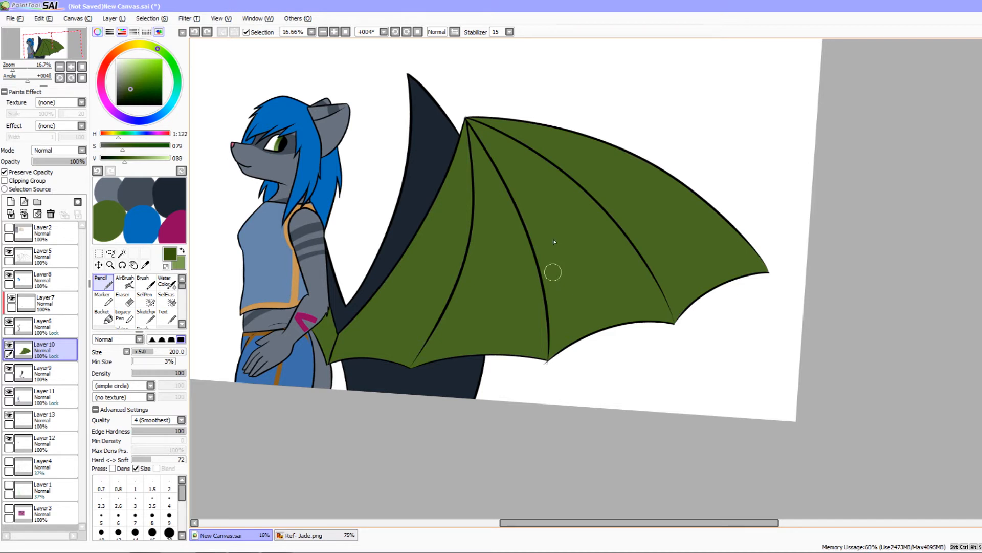
mouse_move(588, 284)
mouse_down()
mouse_move(572, 272)
mouse_move(591, 287)
mouse_up()
drag(549, 228, 544, 247)
drag(583, 118, 550, 218)
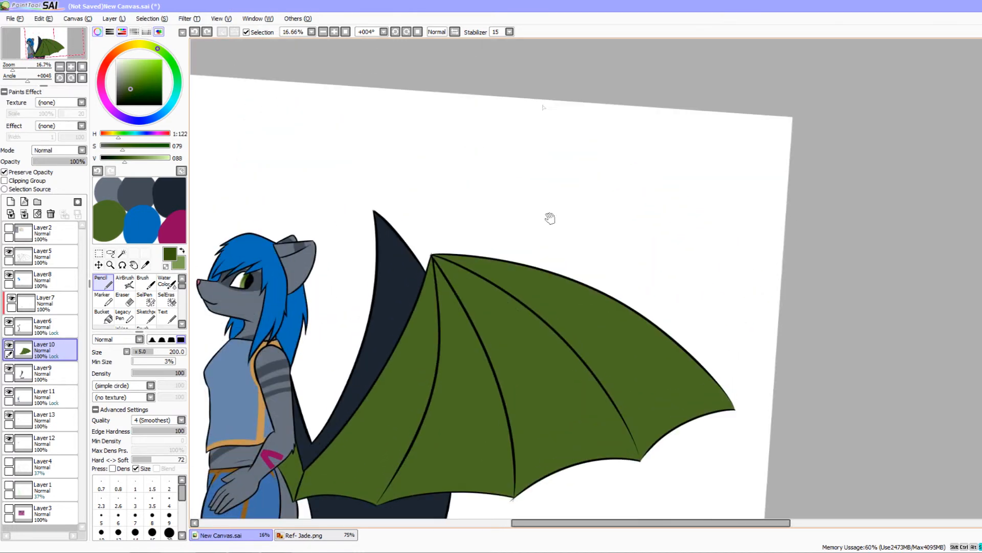
mouse_move(492, 323)
mouse_down()
mouse_move(508, 289)
mouse_move(516, 320)
mouse_up()
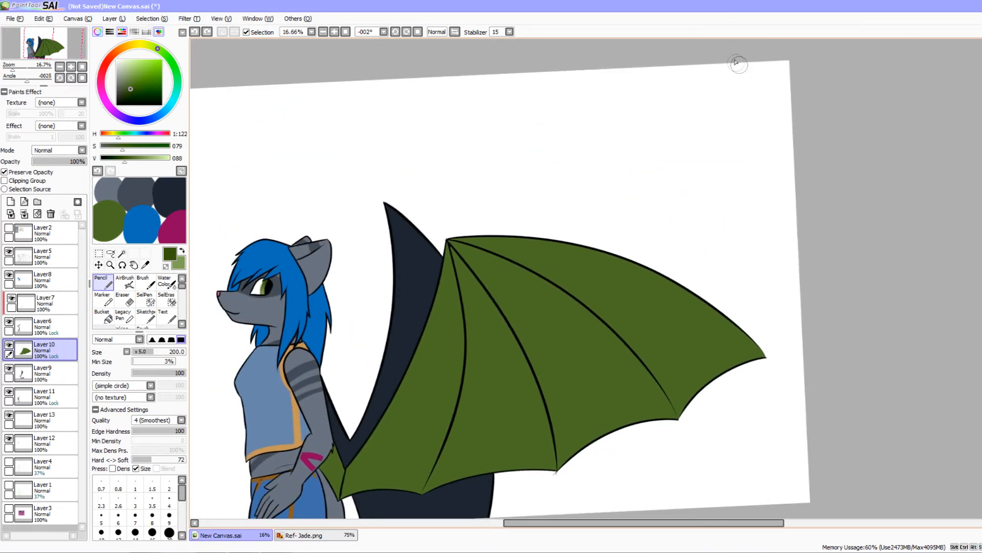
drag(737, 63, 716, 110)
key(Delete)
drag(647, 333, 647, 274)
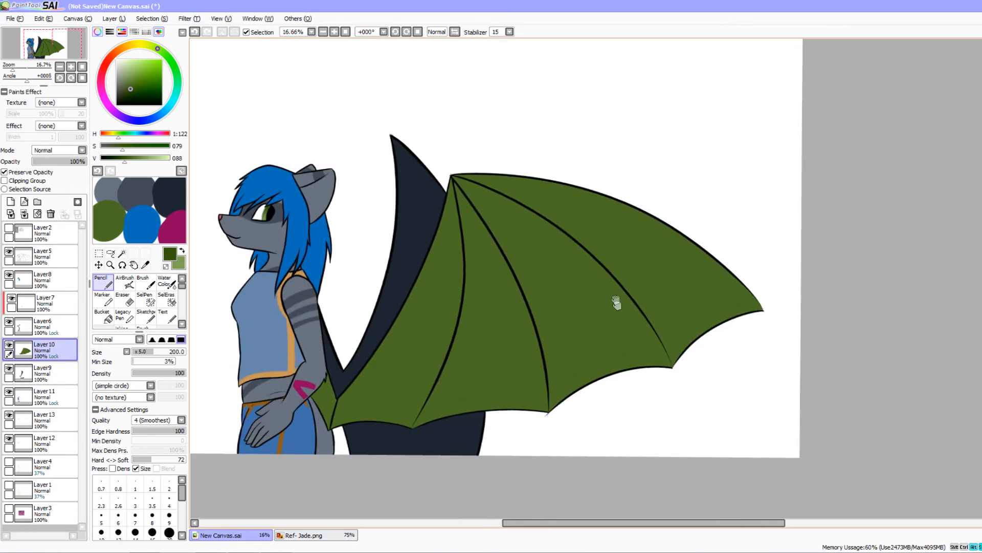
Paint a dark green shadow band along the near wing's upper leading edge, from the wrist to the outer tip.
drag(617, 303, 609, 280)
drag(480, 185, 490, 180)
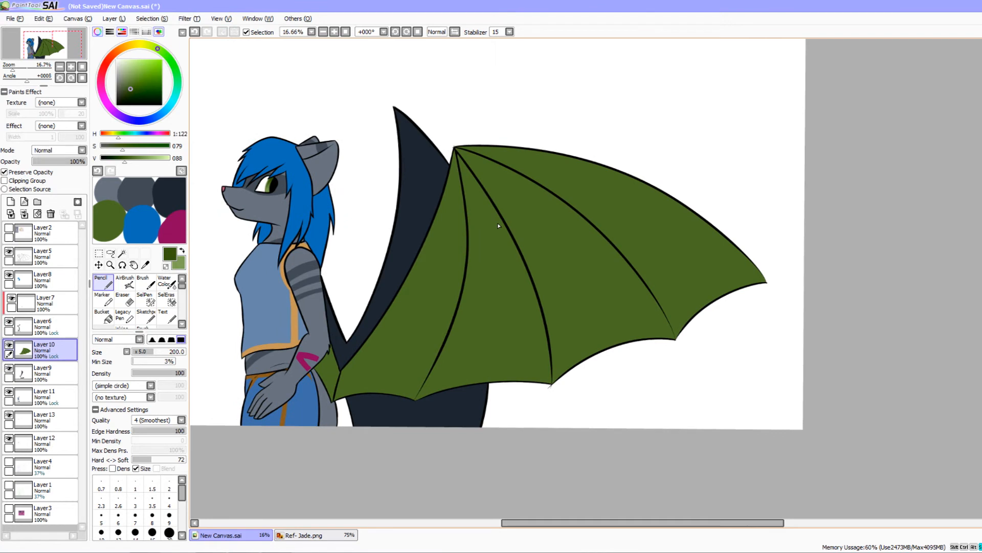
mouse_move(457, 147)
mouse_down()
mouse_move(534, 171)
mouse_move(588, 203)
mouse_up()
key(ctrl+z)
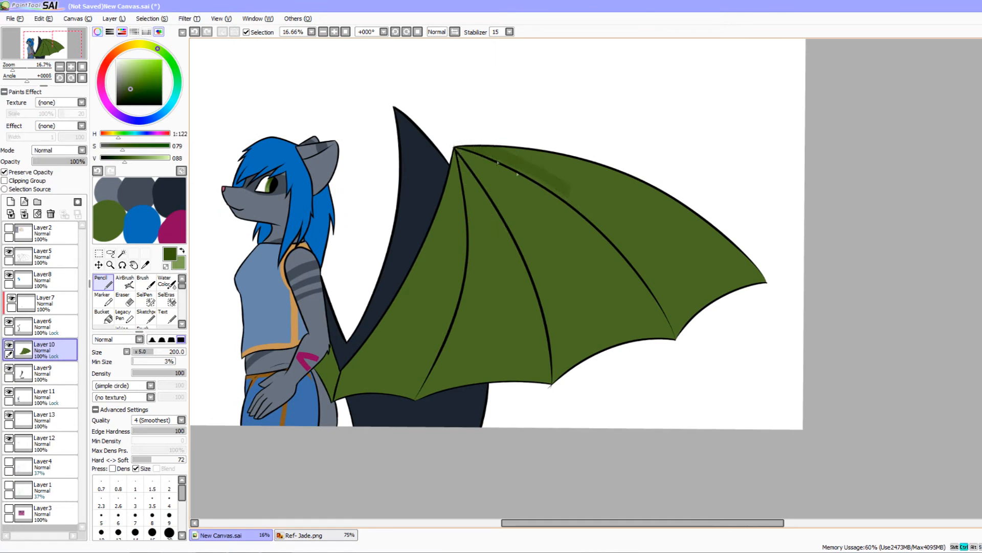
mouse_move(451, 148)
mouse_down()
mouse_move(586, 151)
mouse_move(755, 251)
mouse_move(781, 294)
mouse_move(632, 181)
mouse_move(427, 152)
mouse_move(537, 148)
mouse_move(753, 255)
mouse_move(768, 276)
mouse_move(457, 140)
mouse_move(469, 157)
mouse_move(459, 146)
mouse_move(635, 175)
mouse_move(772, 309)
mouse_up()
key(ctrl+z)
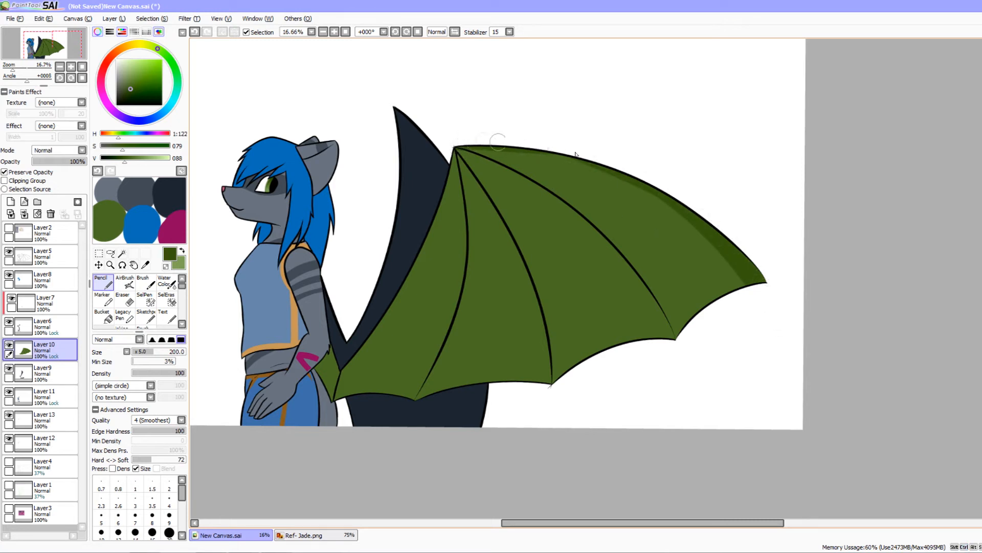
mouse_move(463, 148)
mouse_down()
mouse_move(621, 181)
mouse_move(752, 279)
mouse_up()
drag(755, 387, 735, 381)
drag(669, 236, 677, 233)
drag(706, 290, 702, 292)
Shade a dark green band along the underside of the upper inner finger, from the wrist to its tip.
drag(527, 163, 537, 139)
mouse_move(476, 128)
mouse_down()
mouse_move(508, 146)
mouse_move(660, 307)
mouse_up()
key(ctrl+z)
key(ctrl+z)
mouse_move(449, 118)
mouse_down()
mouse_move(503, 141)
mouse_move(578, 199)
mouse_move(661, 307)
mouse_up()
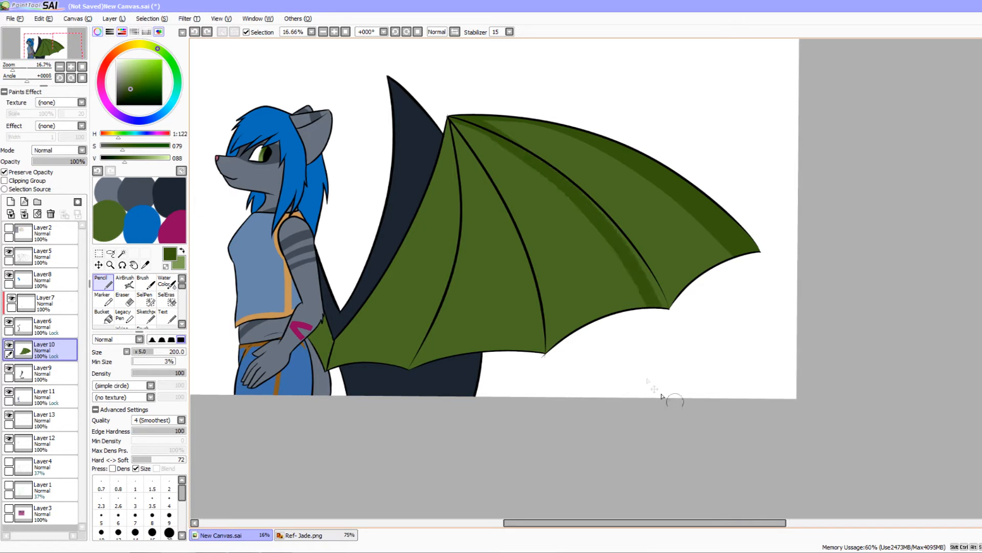
key(ctrl+z)
mouse_move(450, 122)
mouse_down()
mouse_move(476, 127)
mouse_move(551, 177)
mouse_move(665, 307)
mouse_up()
key(ctrl+z)
mouse_move(446, 117)
mouse_down()
mouse_move(489, 134)
mouse_move(622, 248)
mouse_move(670, 307)
mouse_up()
Shade a dark green band along the body-facing side of the near wing's middle finger, from wrist to tip.
drag(626, 412, 612, 415)
drag(478, 151, 499, 112)
mouse_move(479, 76)
mouse_down()
mouse_move(516, 141)
mouse_move(564, 313)
mouse_up()
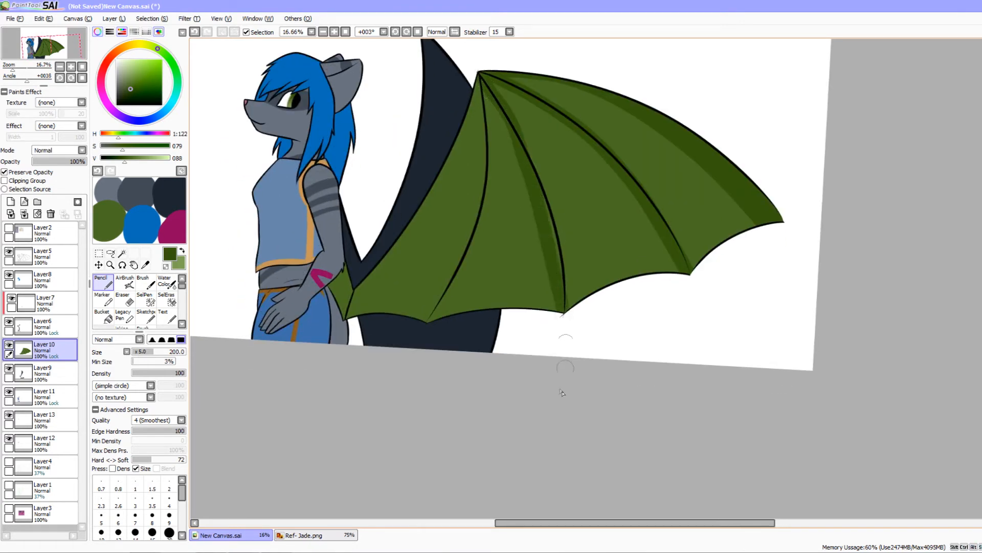
key(ctrl+z)
mouse_move(479, 74)
mouse_down()
mouse_move(516, 116)
mouse_move(564, 311)
mouse_up()
key(ctrl+z)
drag(481, 78, 562, 311)
key(ctrl+z)
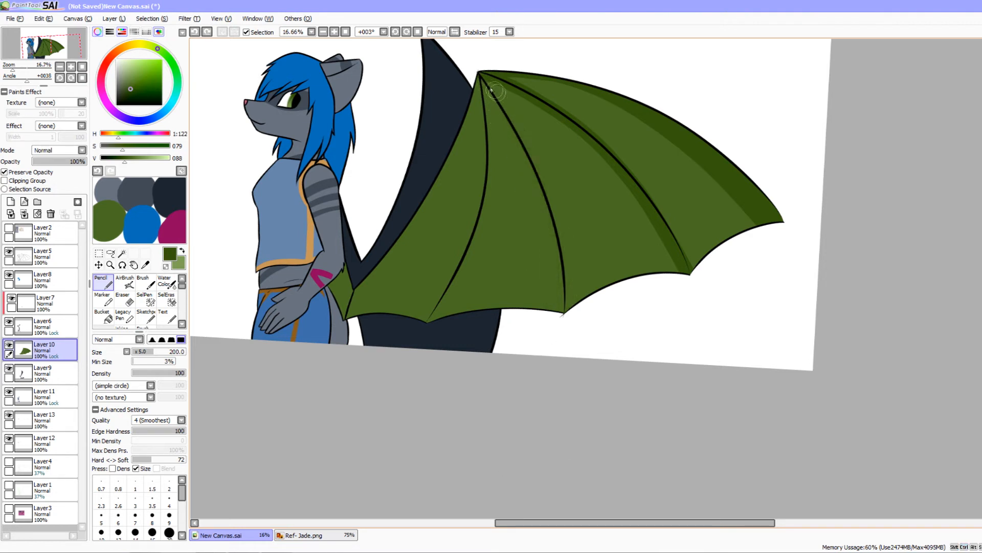
drag(481, 76, 561, 310)
key(ctrl+z)
mouse_move(512, 128)
mouse_down()
mouse_move(544, 205)
mouse_move(563, 311)
mouse_up()
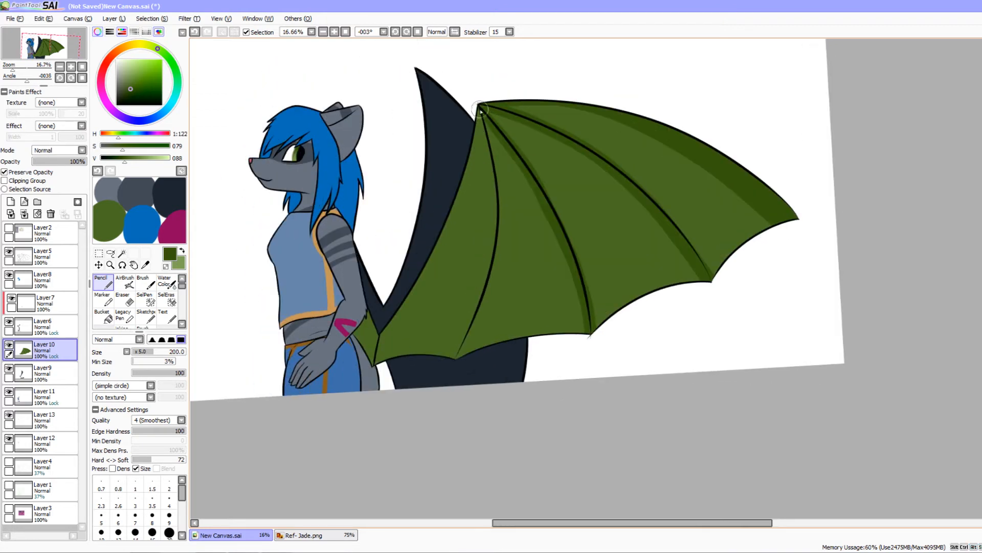
Shade the body-facing side of the innermost finger and the small membrane piece beside the arm in dark green.
mouse_move(481, 109)
mouse_down()
mouse_move(495, 184)
mouse_move(478, 318)
mouse_up()
key(ctrl+z)
mouse_move(481, 109)
mouse_down()
mouse_move(492, 192)
mouse_move(453, 358)
mouse_up()
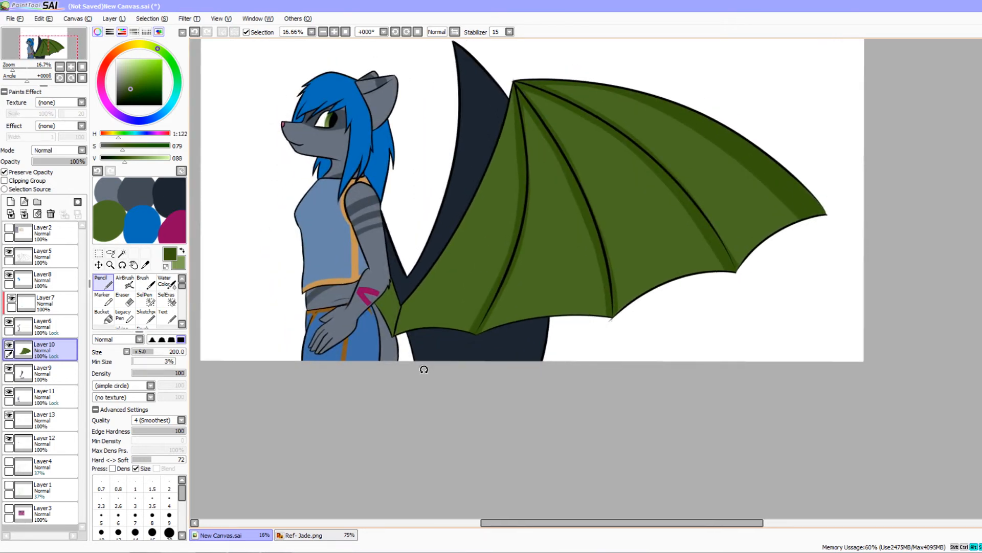
drag(424, 369, 430, 379)
mouse_move(392, 270)
mouse_down()
mouse_move(412, 394)
mouse_move(406, 384)
mouse_up()
key(ctrl+z)
drag(421, 363, 409, 399)
mouse_move(495, 253)
mouse_down()
mouse_move(501, 195)
mouse_move(550, 269)
mouse_up()
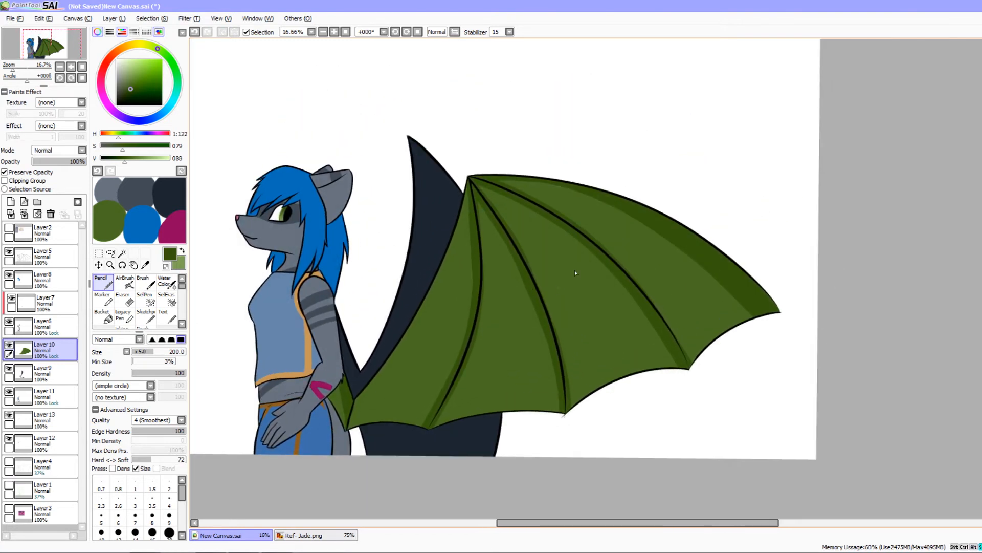
Cover the shading that spills past the middle finger with the base membrane green sampled from the wing.
click(71, 67)
click(71, 67)
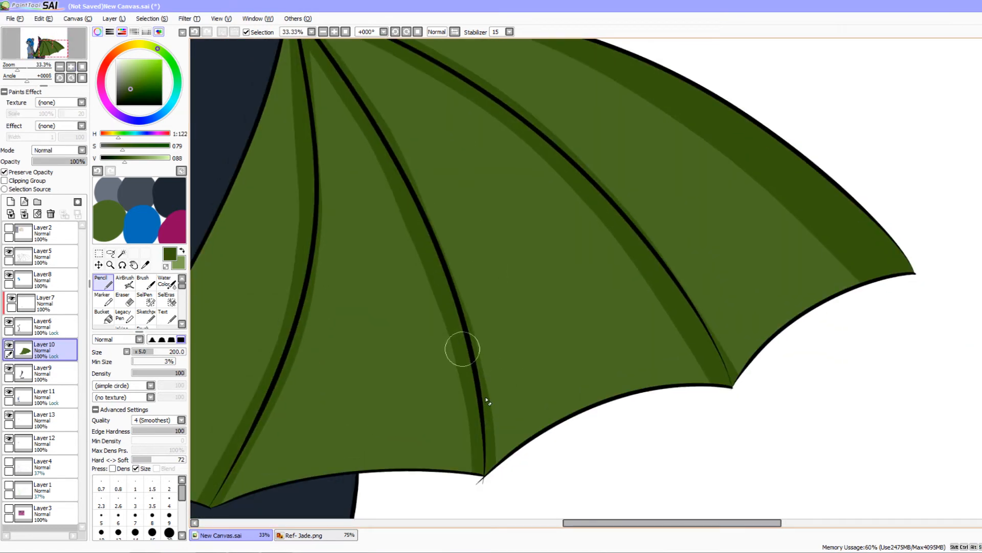
key(e)
mouse_move(501, 471)
mouse_down()
mouse_move(495, 388)
mouse_move(512, 463)
mouse_up()
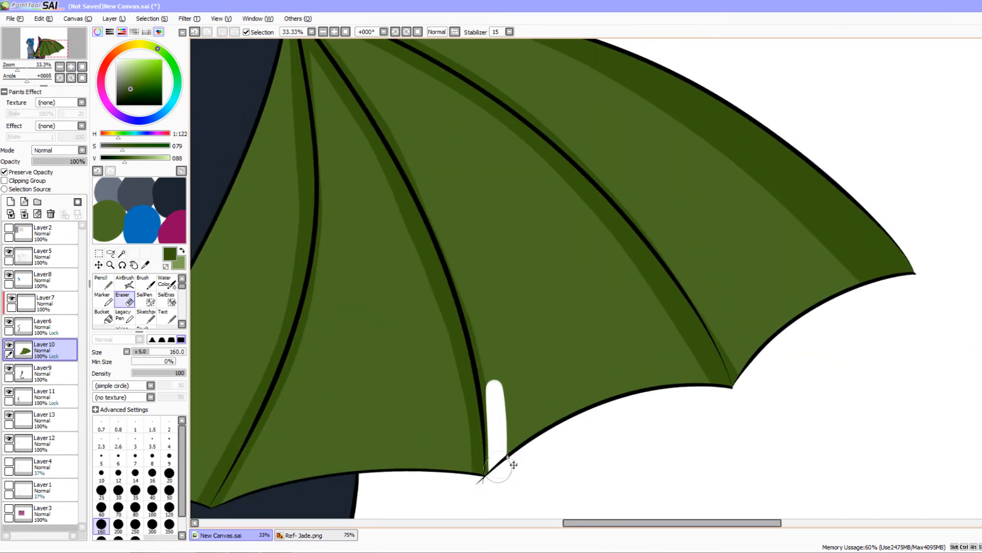
key(ctrl+z)
key(n)
alt+click(517, 290)
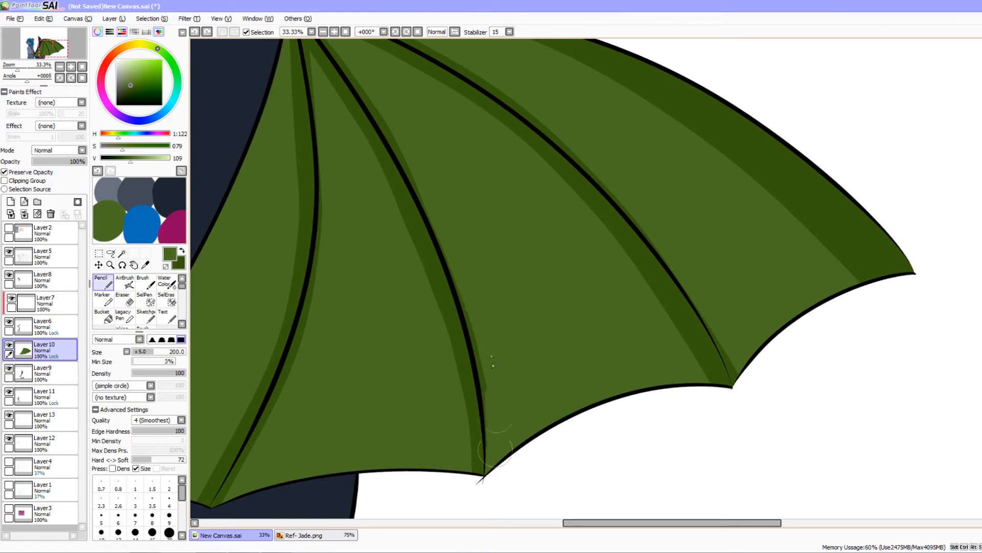
mouse_move(500, 487)
mouse_down()
mouse_move(431, 414)
mouse_move(358, 552)
mouse_up()
mouse_move(343, 468)
mouse_down()
mouse_move(412, 358)
mouse_move(464, 186)
mouse_up()
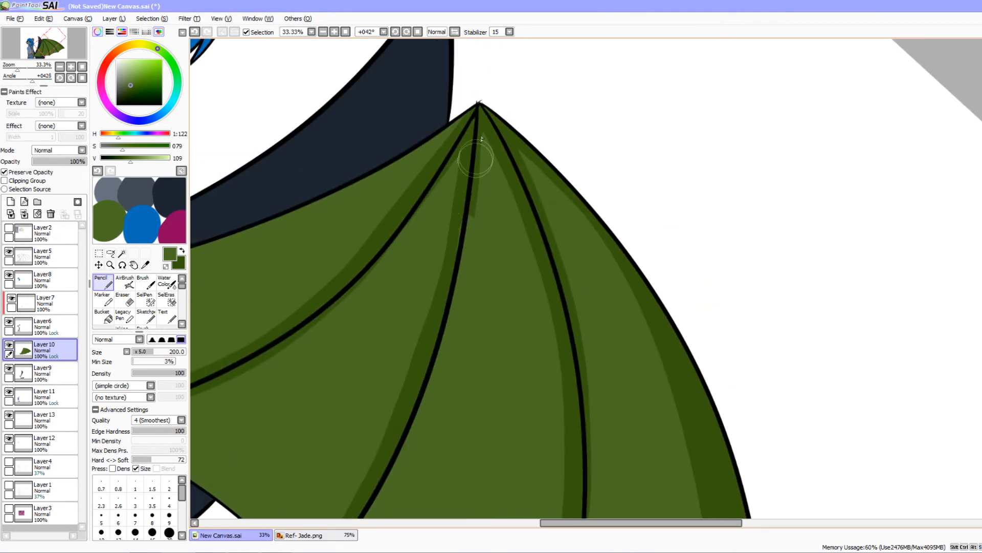
Sample the dark green and deepen the shadows where the wing fingers converge at the wrist.
alt+click(459, 230)
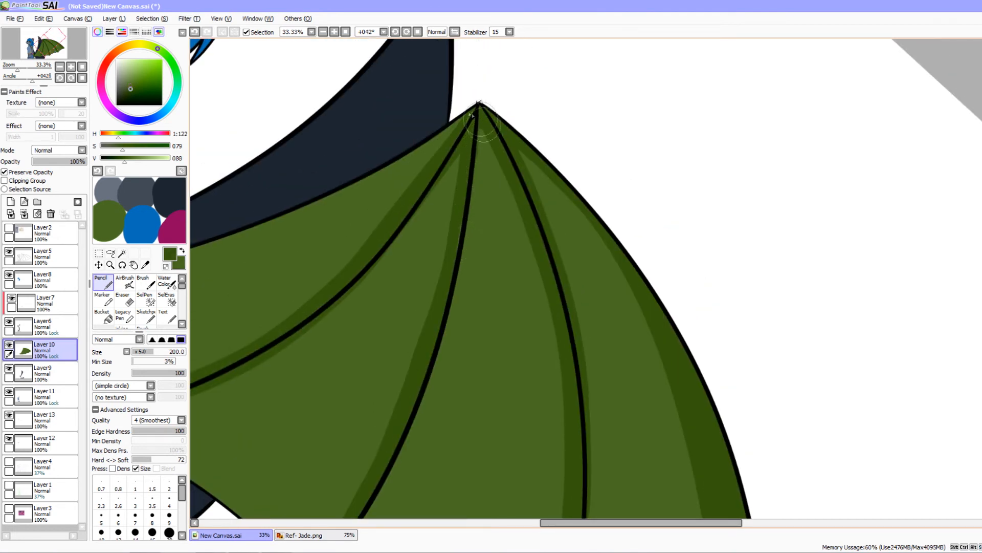
mouse_move(470, 131)
mouse_down()
mouse_move(470, 117)
mouse_move(455, 116)
mouse_move(494, 121)
mouse_up()
mouse_move(491, 332)
mouse_down()
mouse_move(515, 436)
mouse_move(563, 450)
mouse_up()
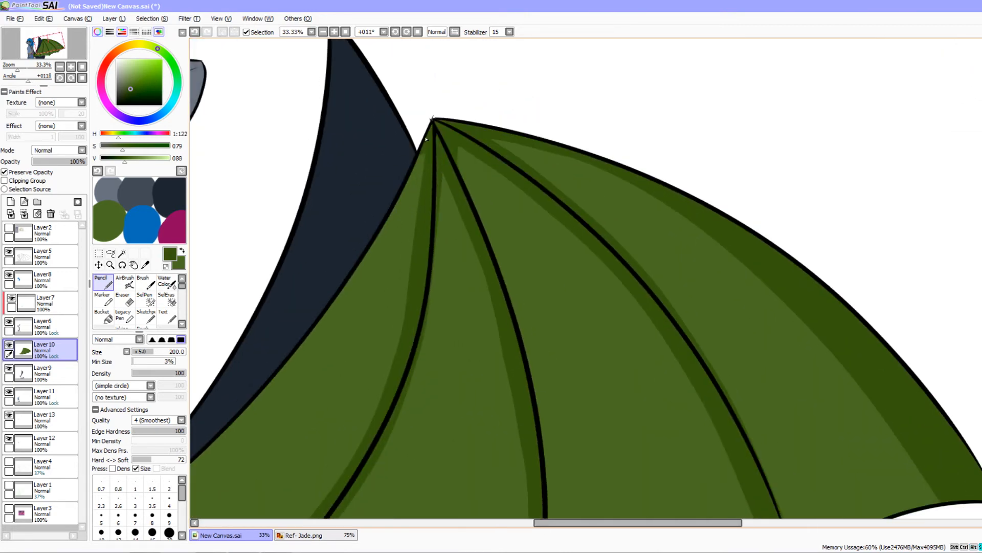
drag(442, 271, 408, 383)
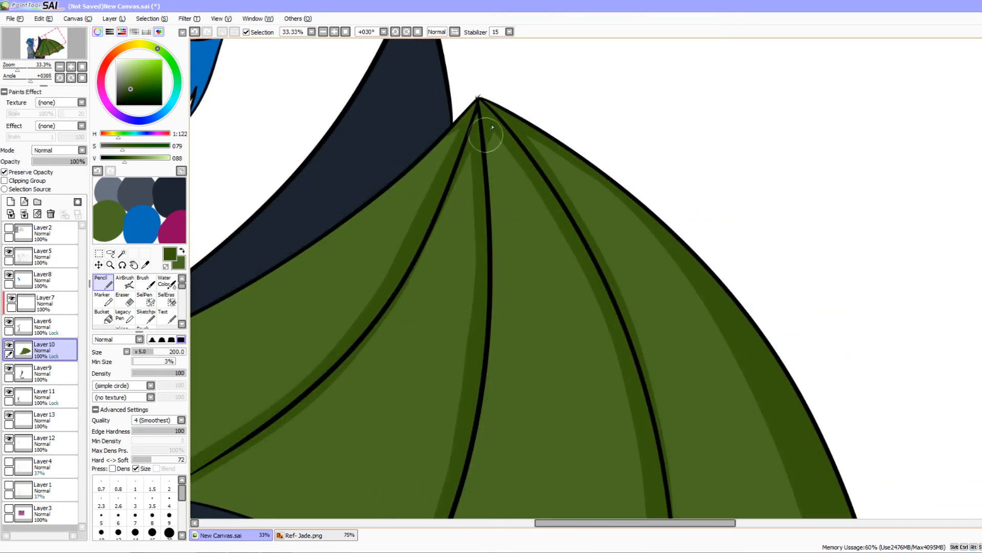
mouse_move(477, 264)
mouse_down()
mouse_move(503, 249)
mouse_move(552, 149)
mouse_up()
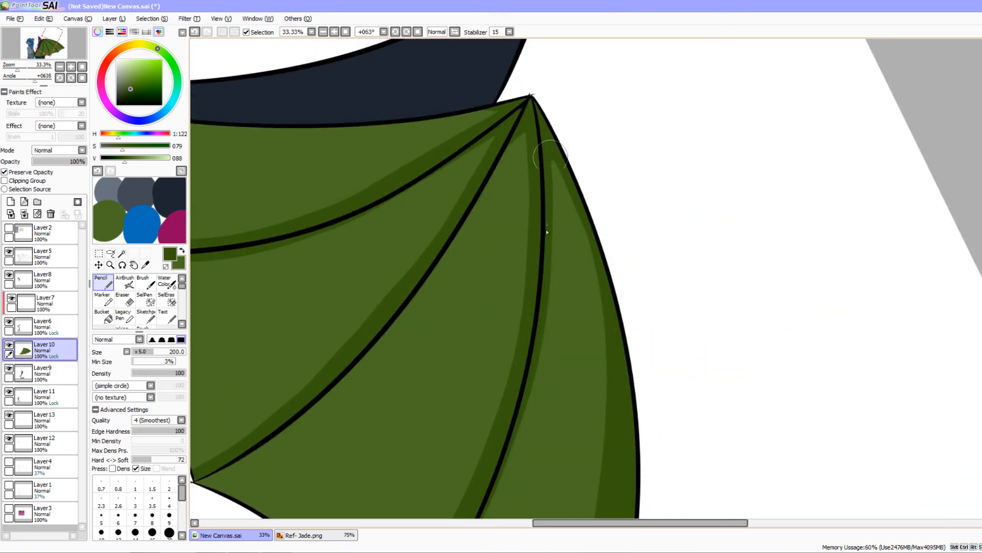
mouse_move(593, 371)
mouse_down()
mouse_move(680, 335)
mouse_move(467, 368)
mouse_move(568, 292)
mouse_up()
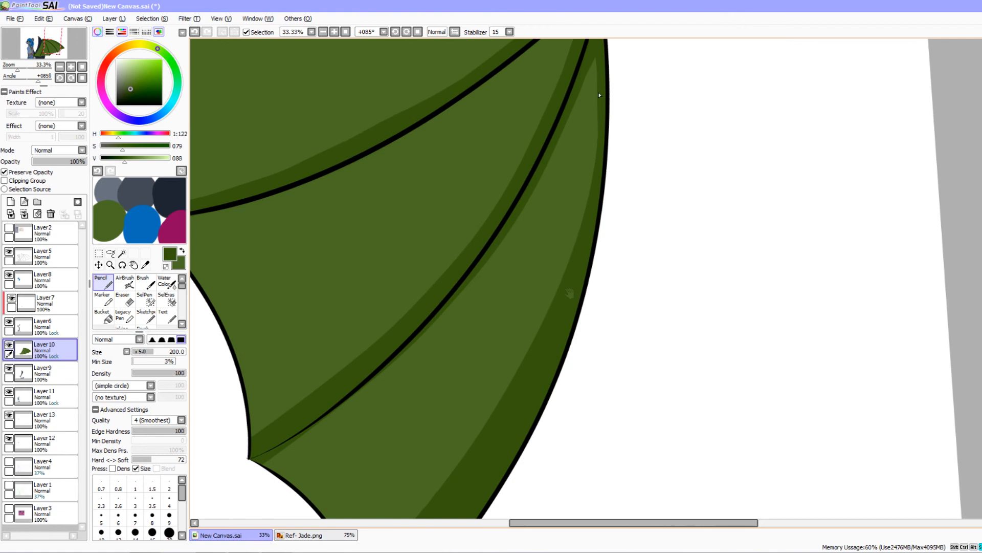
drag(593, 51, 593, 191)
Switch to the base green and clean up the shading that spills over the outer side of the upper inner finger.
key(x)
drag(383, 391, 535, 253)
drag(476, 297, 393, 333)
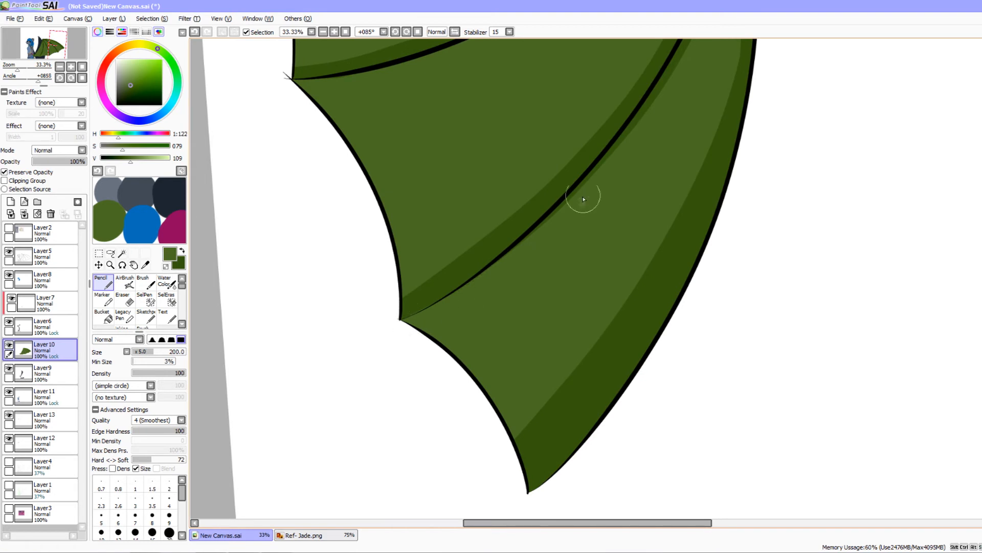
drag(574, 202, 317, 454)
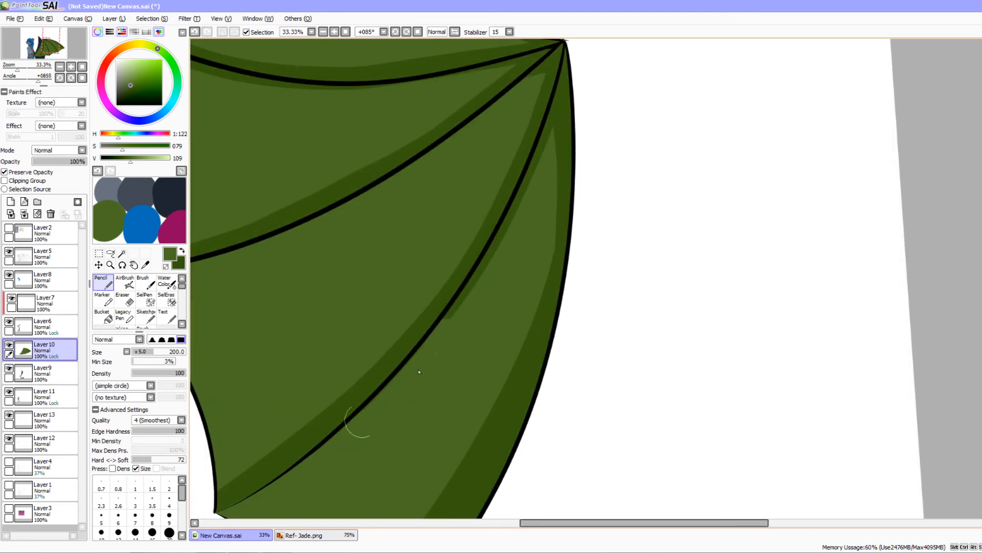
drag(538, 173, 525, 225)
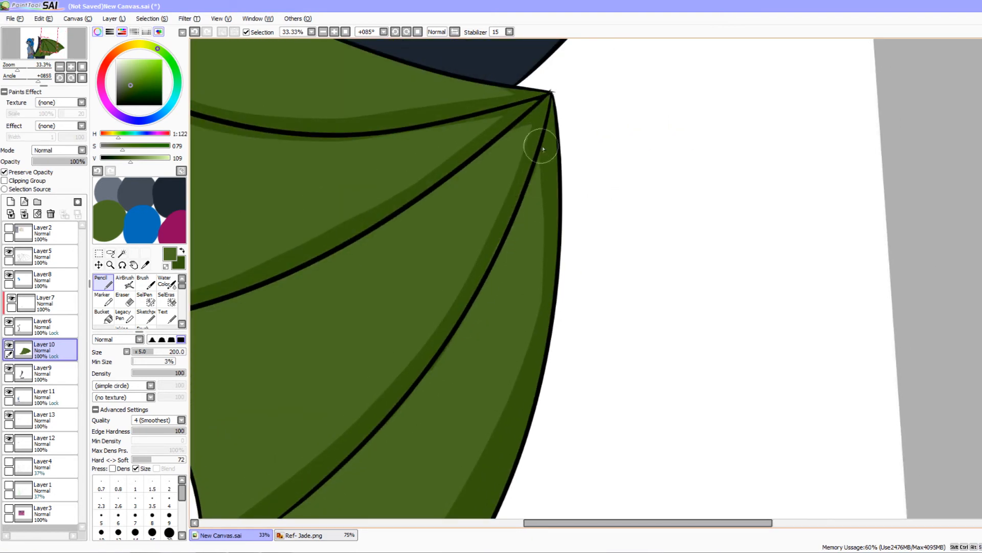
Touch up the shading along the inner fingers and lighten the base green to a V value of 162.
key(x)
mouse_move(379, 431)
mouse_down()
mouse_move(426, 435)
mouse_move(404, 430)
mouse_move(478, 502)
mouse_move(559, 337)
mouse_move(316, 322)
mouse_move(373, 325)
mouse_up()
mouse_move(267, 334)
mouse_down()
mouse_move(309, 271)
mouse_move(246, 354)
mouse_up()
key(x)
mouse_move(344, 335)
mouse_down()
mouse_move(351, 368)
mouse_move(339, 379)
mouse_up()
drag(138, 162, 144, 163)
mouse_move(472, 362)
mouse_down()
mouse_move(425, 421)
mouse_move(379, 413)
mouse_move(525, 336)
mouse_move(540, 373)
mouse_move(586, 302)
mouse_up()
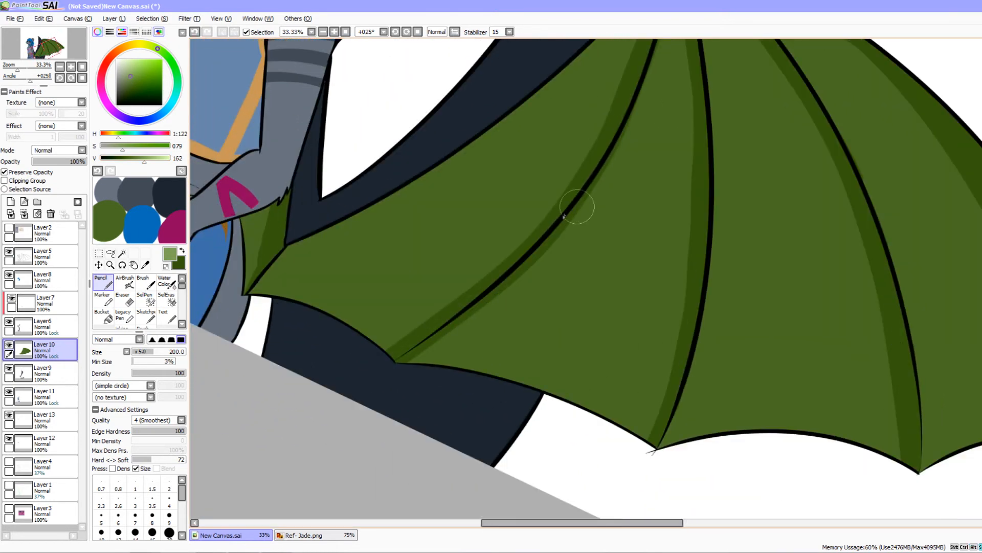
drag(585, 237, 579, 242)
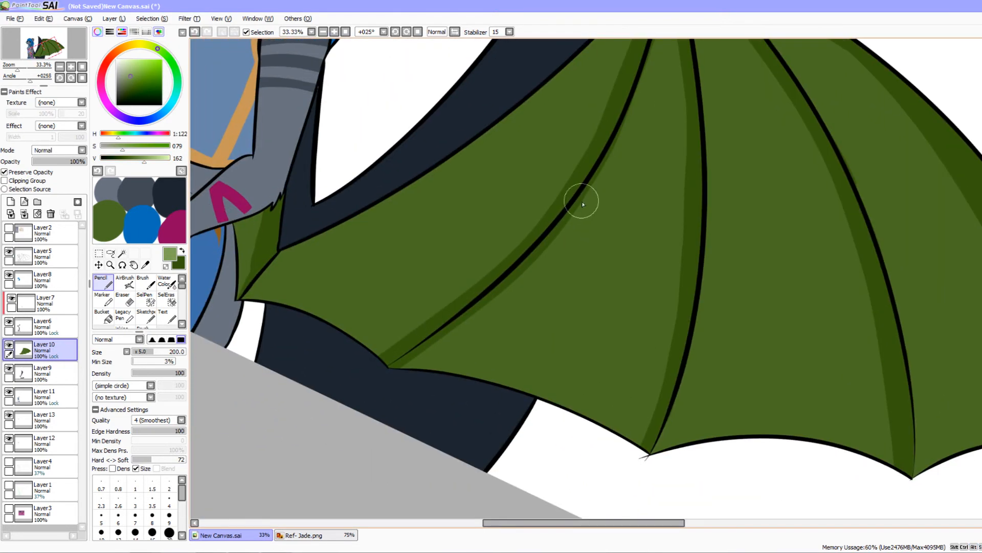
Paint a light green highlight along the outer side of the innermost finger, from its tip up to the wrist.
mouse_move(583, 204)
mouse_down()
mouse_move(506, 288)
mouse_move(389, 377)
mouse_move(467, 322)
mouse_up()
mouse_move(386, 375)
mouse_down()
mouse_move(473, 320)
mouse_move(565, 226)
mouse_up()
mouse_move(451, 344)
mouse_down()
mouse_move(415, 386)
mouse_move(526, 270)
mouse_up()
drag(402, 383, 553, 223)
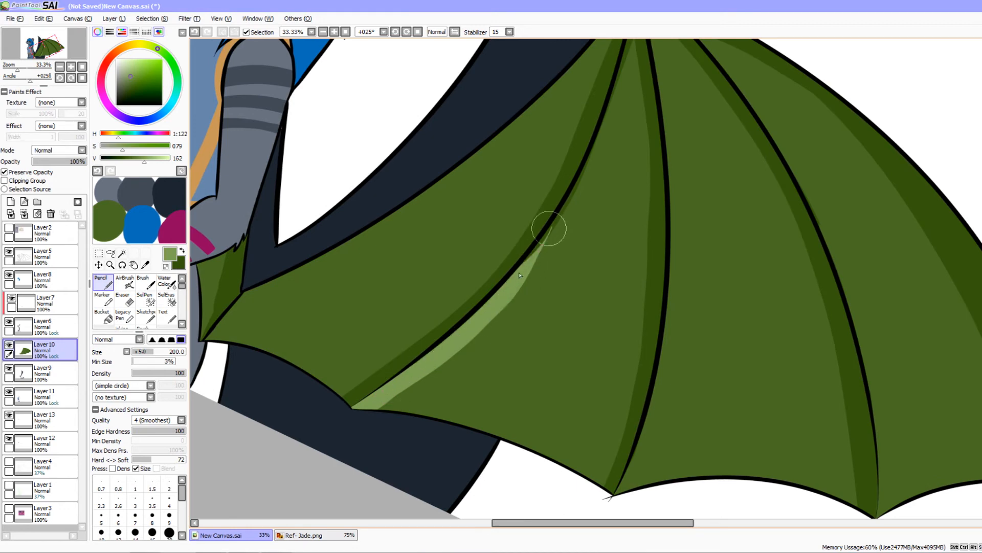
mouse_move(426, 375)
mouse_down()
mouse_move(373, 435)
mouse_move(419, 377)
mouse_move(372, 410)
mouse_move(480, 268)
mouse_up()
mouse_move(374, 414)
mouse_down()
mouse_move(474, 293)
mouse_move(507, 202)
mouse_up()
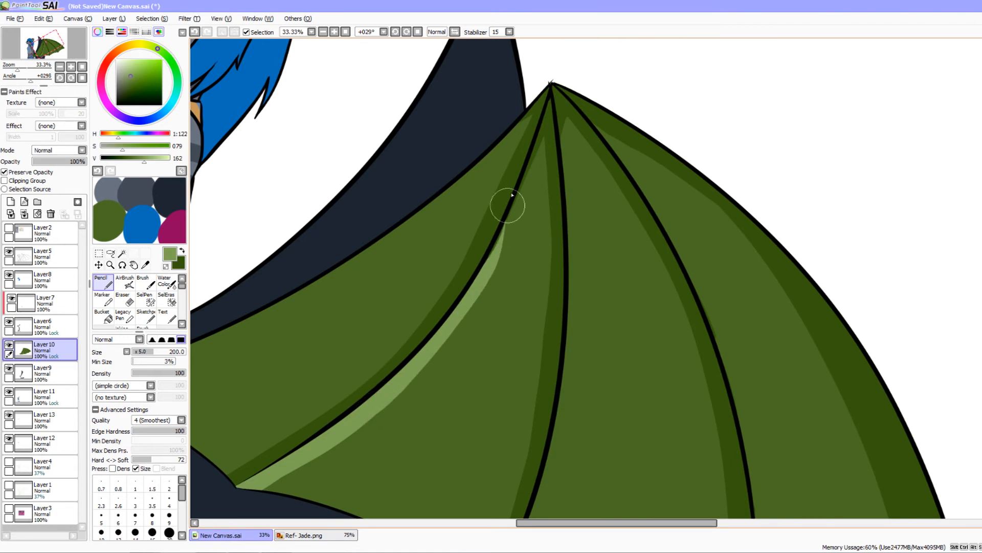
drag(533, 138, 463, 329)
key(ctrl+z)
drag(541, 137, 471, 301)
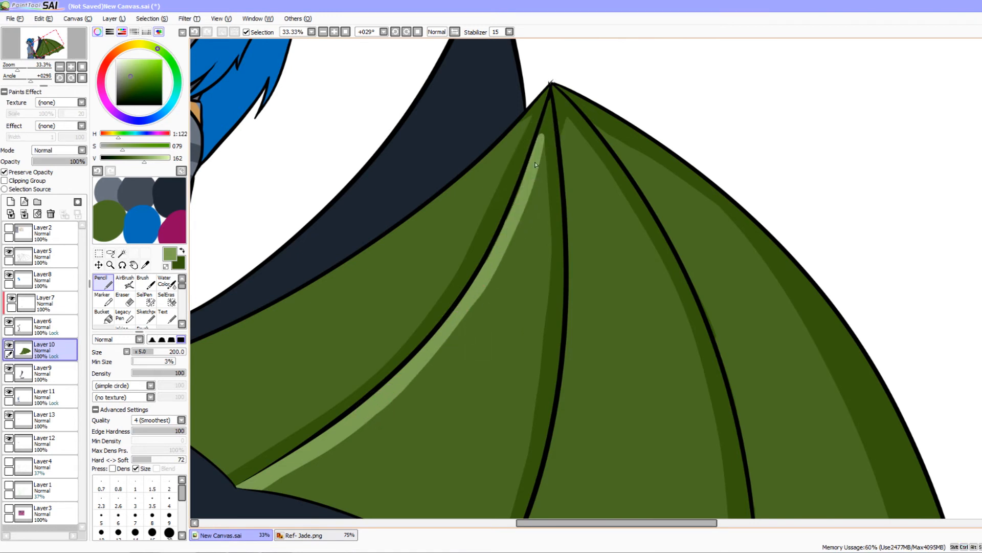
drag(528, 290, 483, 277)
drag(495, 131, 496, 105)
key(ctrl+z)
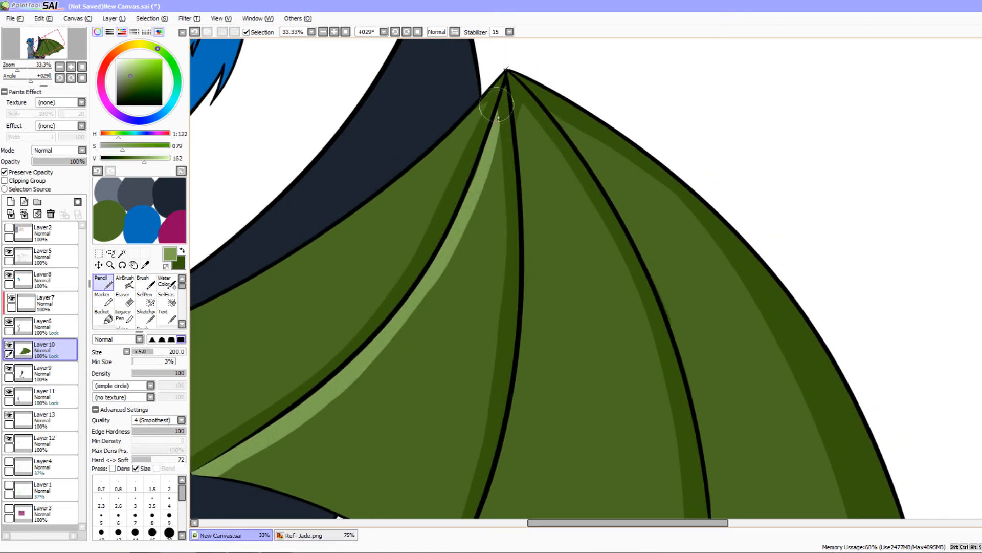
Paint a light green highlight along the outer side of the near wing's middle finger.
scroll(526, 274, down, 5)
mouse_move(526, 274)
mouse_down()
mouse_move(502, 368)
mouse_move(385, 386)
mouse_move(318, 344)
mouse_up()
drag(307, 397, 361, 330)
key(ctrl+z)
drag(307, 397, 369, 303)
drag(358, 341, 409, 220)
key(ctrl+z)
drag(310, 397, 438, 143)
Extend and even out the middle finger's light green highlight between the wrist and the tip.
scroll(439, 128, up, 5)
mouse_move(439, 92)
mouse_down()
mouse_move(415, 284)
mouse_move(366, 473)
mouse_up()
mouse_move(409, 423)
mouse_down()
mouse_move(420, 351)
mouse_move(404, 428)
mouse_up()
mouse_move(428, 213)
mouse_down()
mouse_move(415, 321)
mouse_move(381, 432)
mouse_up()
mouse_move(453, 453)
mouse_down()
mouse_move(484, 460)
mouse_move(361, 334)
mouse_move(357, 312)
mouse_up()
drag(379, 286, 355, 341)
mouse_move(492, 119)
mouse_down()
mouse_move(487, 145)
mouse_move(495, 118)
mouse_up()
key(ctrl+z)
drag(526, 259, 515, 191)
Paint a light green highlight along the outer side of the upper inner finger, tapering toward the wrist.
mouse_move(422, 414)
mouse_down()
mouse_move(449, 439)
mouse_move(392, 374)
mouse_up()
drag(478, 350, 558, 303)
mouse_move(319, 358)
mouse_down()
mouse_move(438, 301)
mouse_move(562, 168)
mouse_up()
key(ctrl+z)
drag(530, 219, 394, 359)
mouse_move(557, 83)
mouse_down()
mouse_move(430, 318)
mouse_move(370, 397)
mouse_up()
drag(525, 309, 650, 205)
key(Delete)
key(Delete)
key(Delete)
key(Delete)
key(Delete)
drag(529, 410, 561, 339)
Switch to the dark green and touch up the shadow along the upper inner finger near its tip.
key(x)
drag(509, 250, 474, 327)
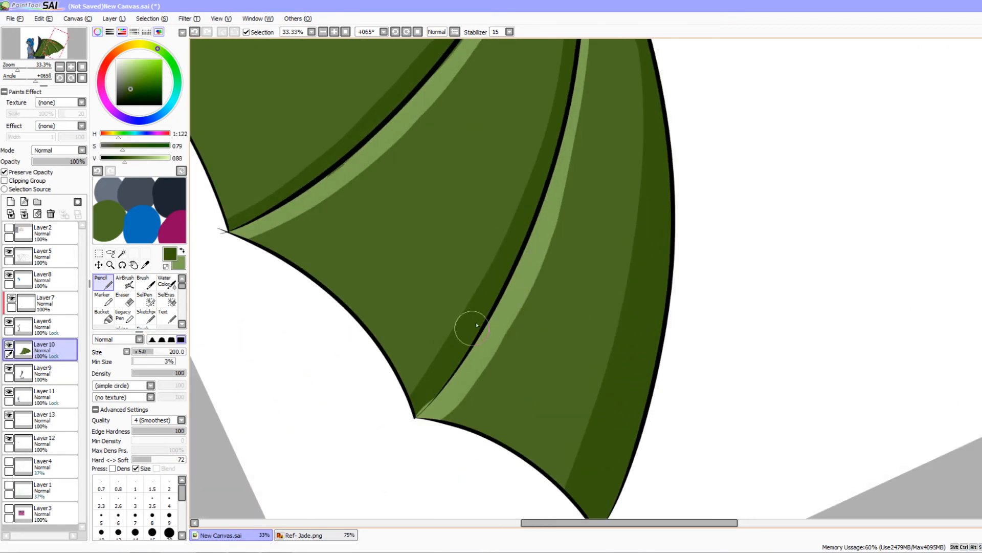
drag(353, 397, 733, 464)
drag(375, 446, 425, 491)
drag(277, 358, 440, 404)
Switch back to the light green and highlight the membrane's inner edge from the wing base up along the wing arm.
key(x)
drag(354, 429, 383, 463)
drag(348, 383, 333, 355)
drag(324, 399, 372, 302)
drag(365, 353, 337, 373)
drag(388, 320, 355, 314)
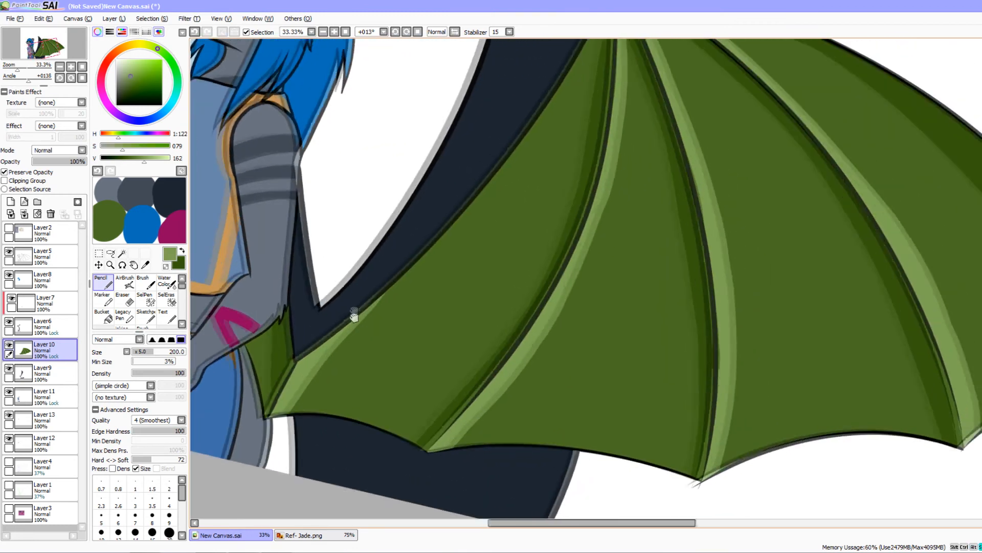
drag(297, 356, 494, 153)
key(ctrl+z)
drag(296, 377, 515, 108)
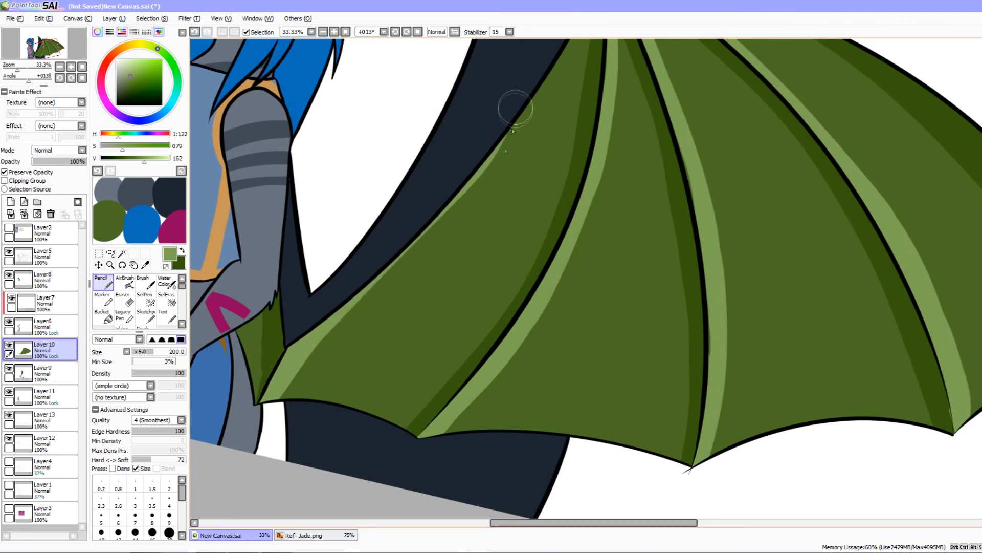
Extend the light green highlight around the wing base corner and along the start of its scalloped lower edge.
drag(413, 311, 389, 348)
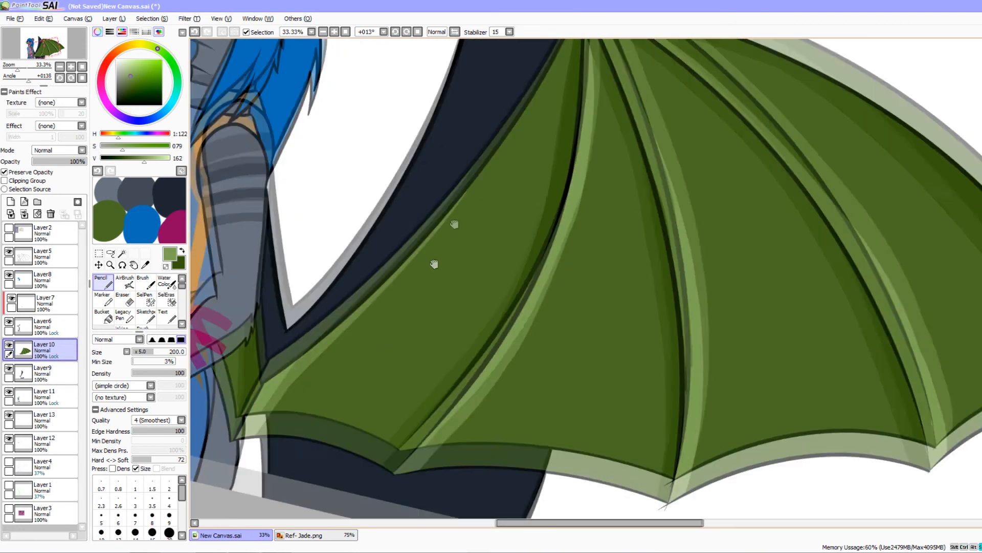
drag(299, 367, 350, 229)
mouse_move(289, 302)
mouse_down()
mouse_move(327, 295)
mouse_move(381, 307)
mouse_up()
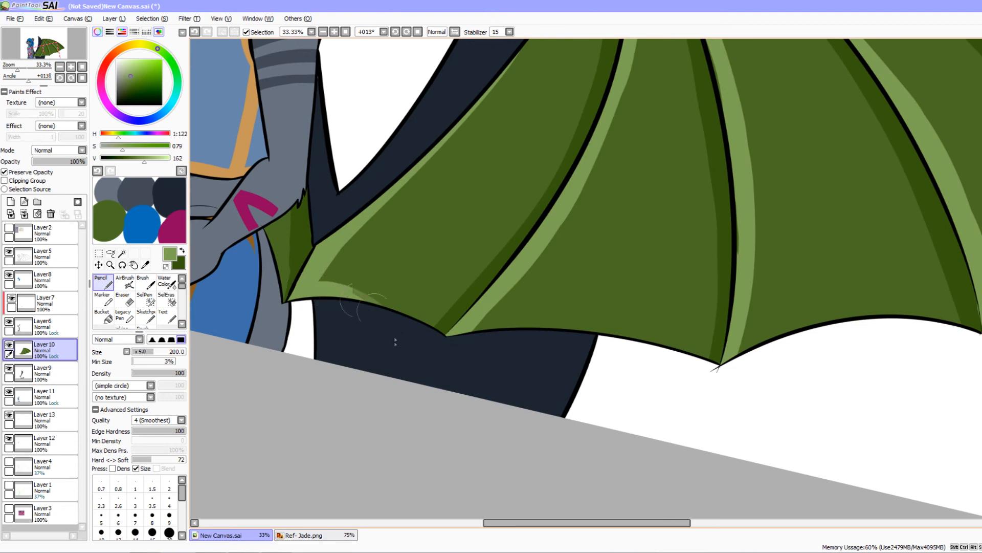
drag(380, 351, 384, 412)
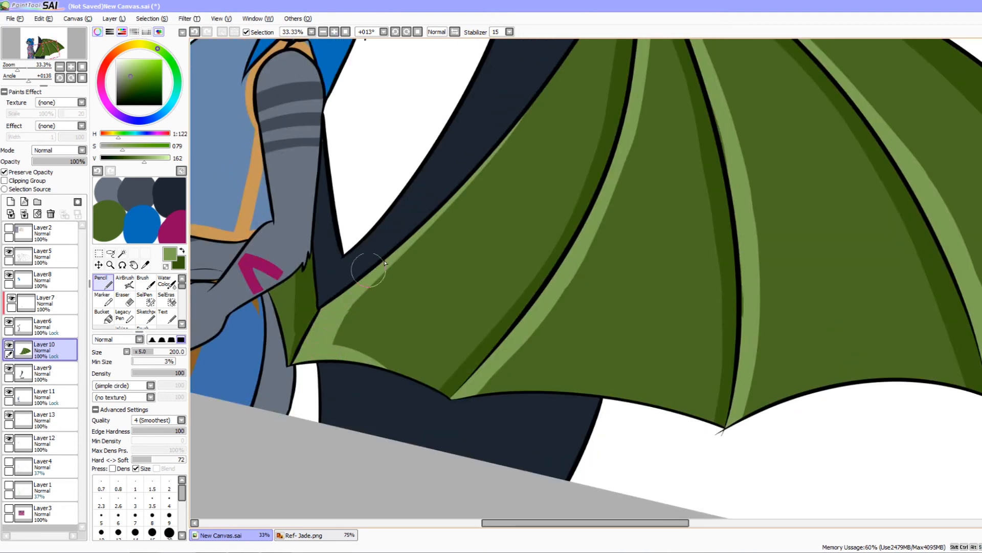
Extend the light green highlights into the finger-tip corners of the membrane's scalloped edge, and switch to dark green for the outer finger tip.
drag(421, 335, 412, 373)
mouse_move(412, 311)
mouse_down()
mouse_move(414, 414)
mouse_move(467, 265)
mouse_move(541, 389)
mouse_move(454, 358)
mouse_move(487, 351)
mouse_up()
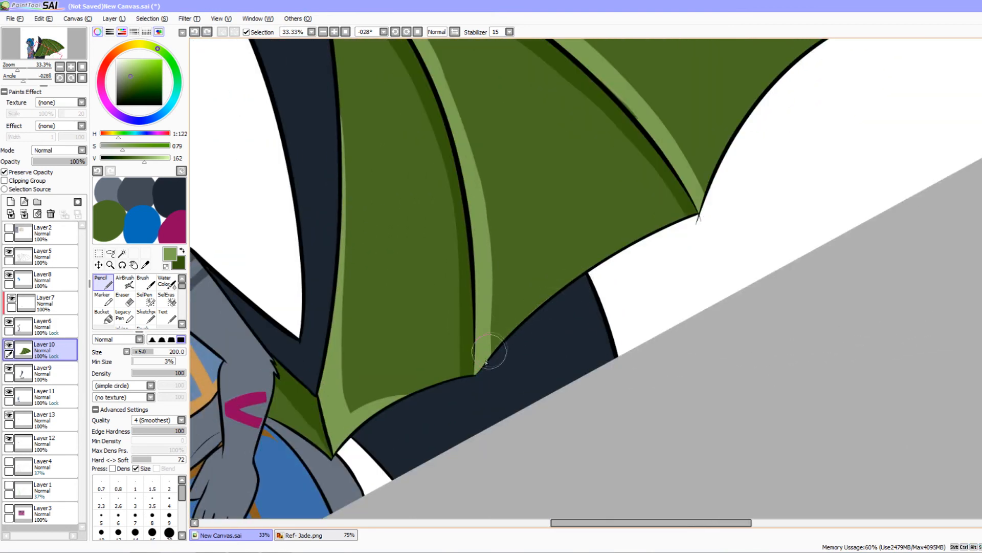
drag(577, 288, 456, 401)
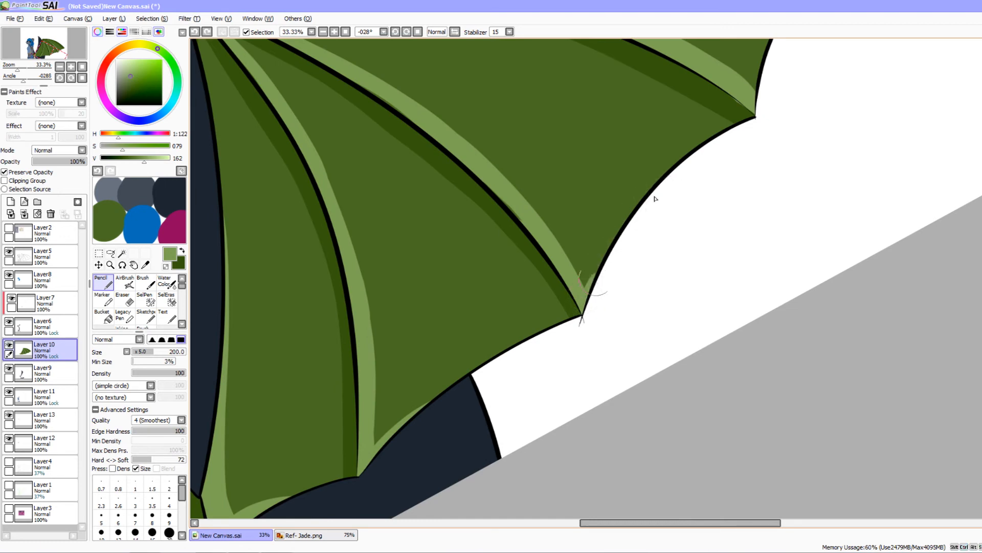
drag(609, 266, 484, 400)
drag(628, 234, 660, 169)
key(ctrl+z)
drag(630, 240, 650, 178)
mouse_move(578, 287)
mouse_down()
mouse_move(594, 269)
mouse_move(615, 289)
mouse_up()
key(x)
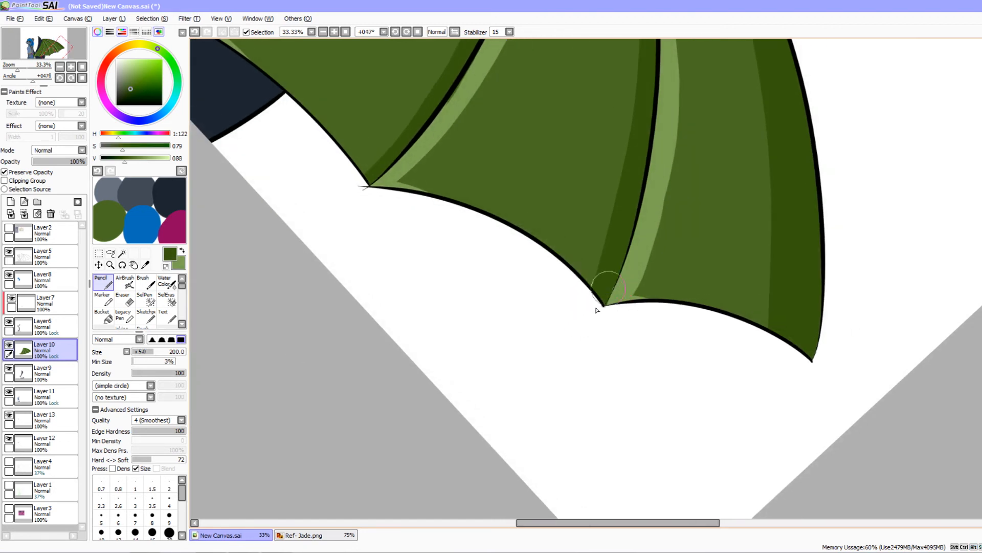
drag(572, 336, 624, 461)
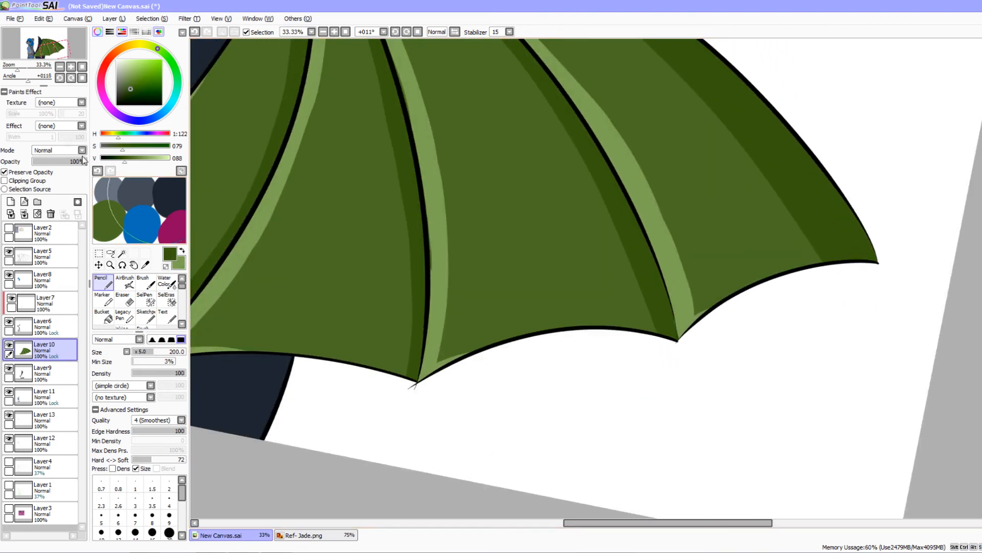
click(60, 67)
click(60, 66)
click(60, 67)
drag(444, 428, 512, 430)
drag(676, 355, 701, 368)
drag(485, 335, 467, 340)
drag(510, 398, 491, 405)
key(x)
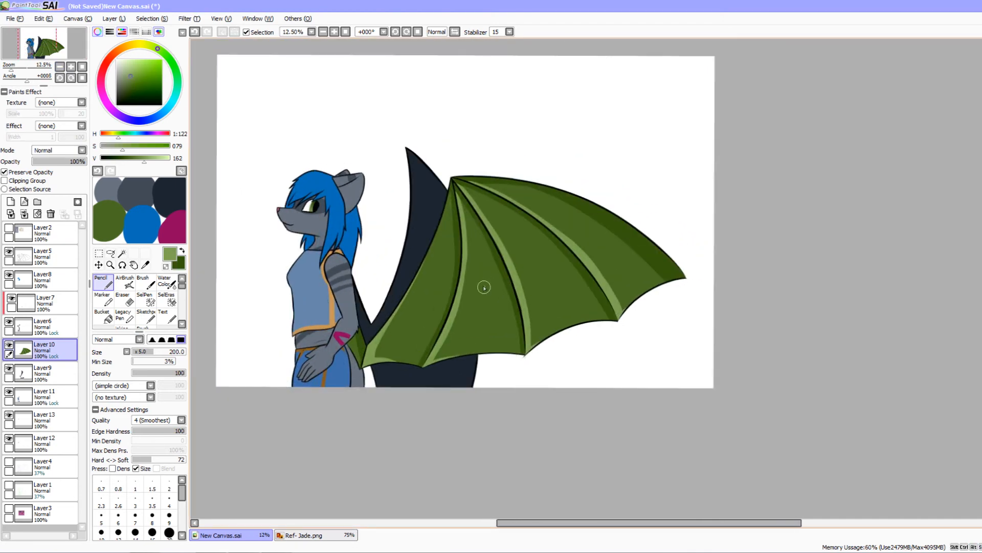
drag(475, 260, 494, 353)
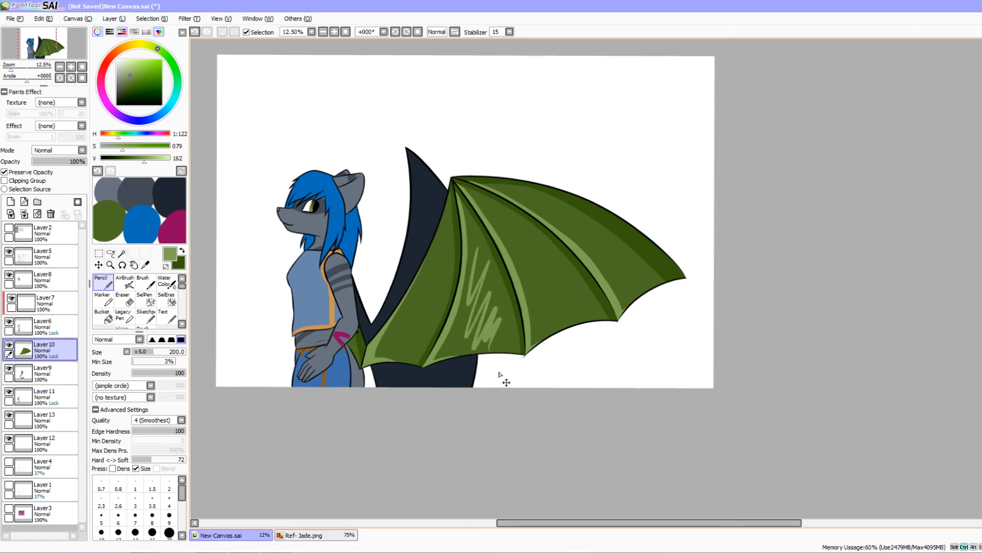
key(ctrl+z)
Switch to the dark green and deepen the fold shadows along the middle and outer fingers and below the near wing's leading edge.
drag(510, 306, 501, 289)
key(x)
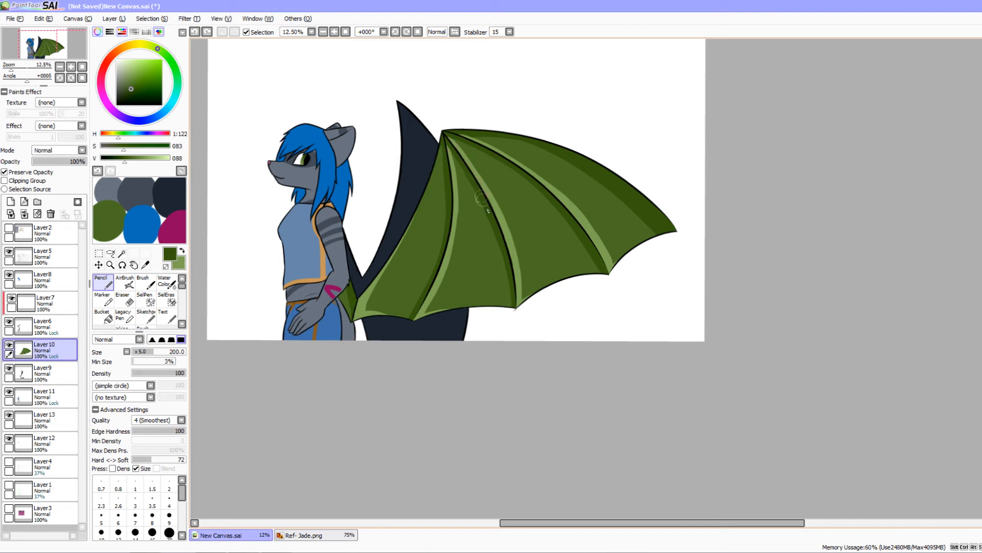
drag(512, 339, 516, 347)
drag(611, 357, 536, 414)
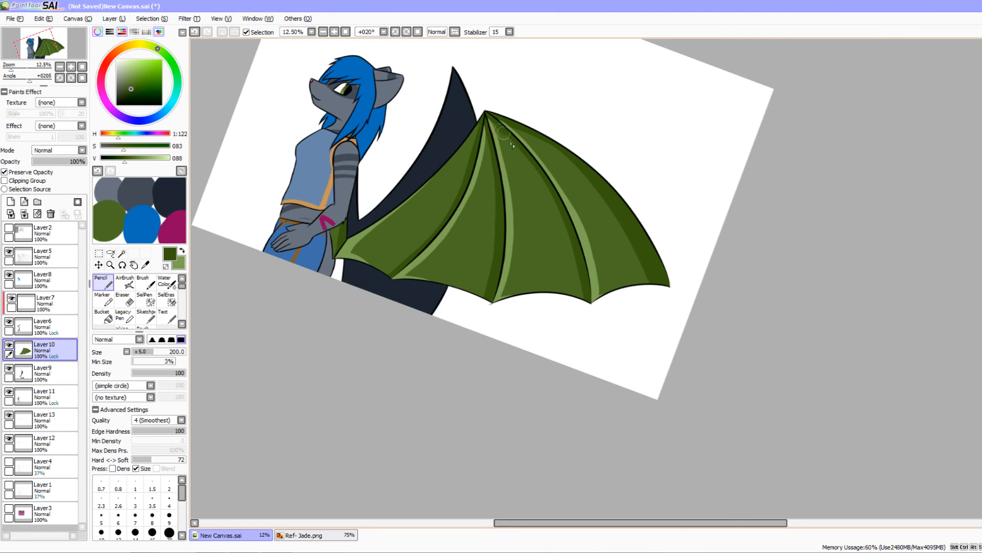
drag(573, 254, 580, 321)
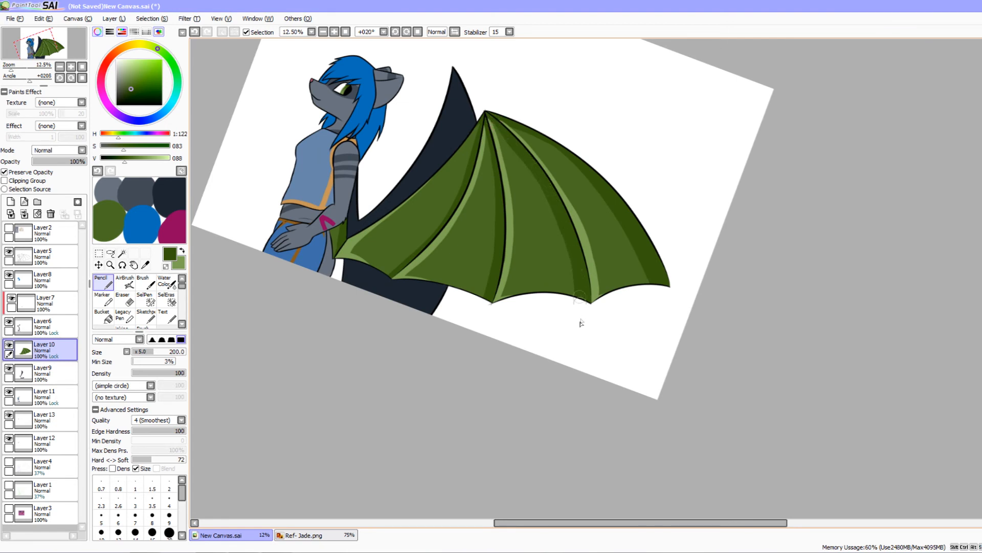
drag(625, 404, 550, 397)
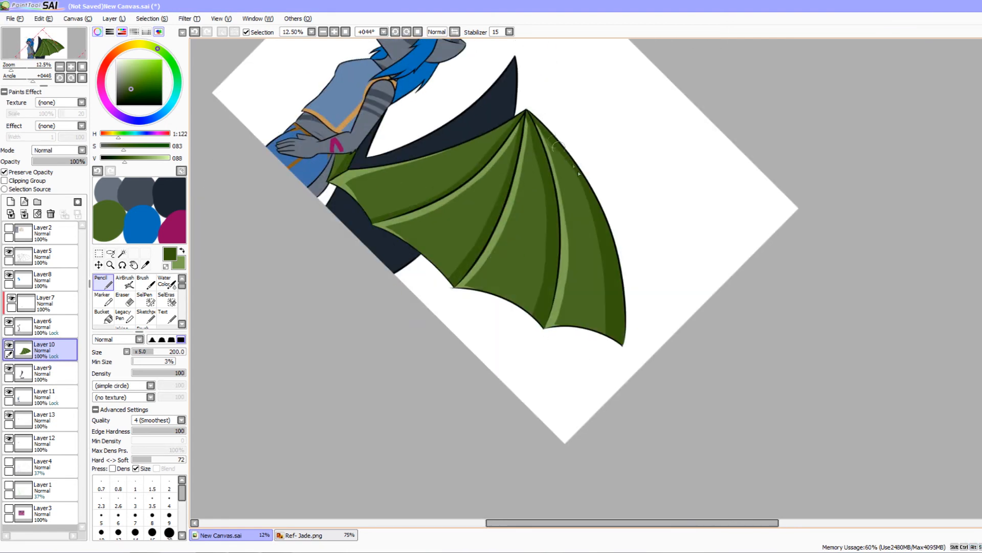
drag(594, 216, 604, 335)
Extend the dark green shadow along the near wing's innermost finger from the wrist to the scalloped edge.
mouse_move(520, 388)
mouse_down()
mouse_move(563, 449)
mouse_move(608, 449)
mouse_up()
drag(484, 197, 520, 185)
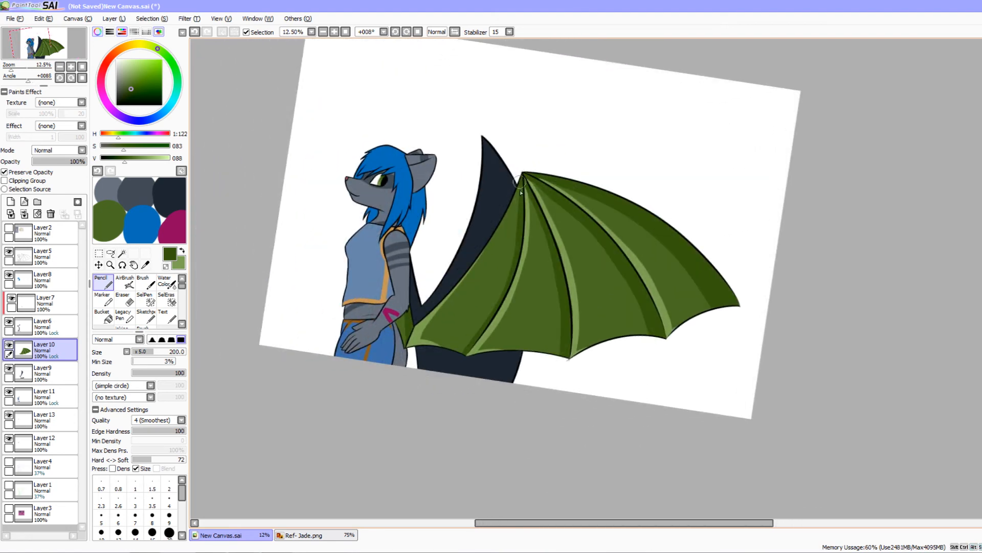
drag(493, 309, 449, 375)
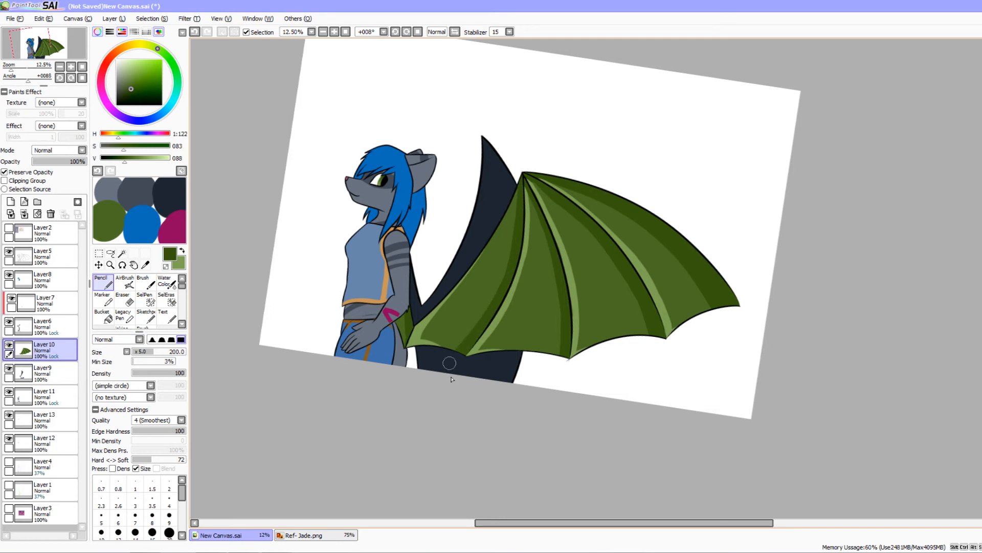
mouse_move(496, 464)
mouse_down()
mouse_move(445, 439)
mouse_move(451, 467)
mouse_move(537, 416)
mouse_up()
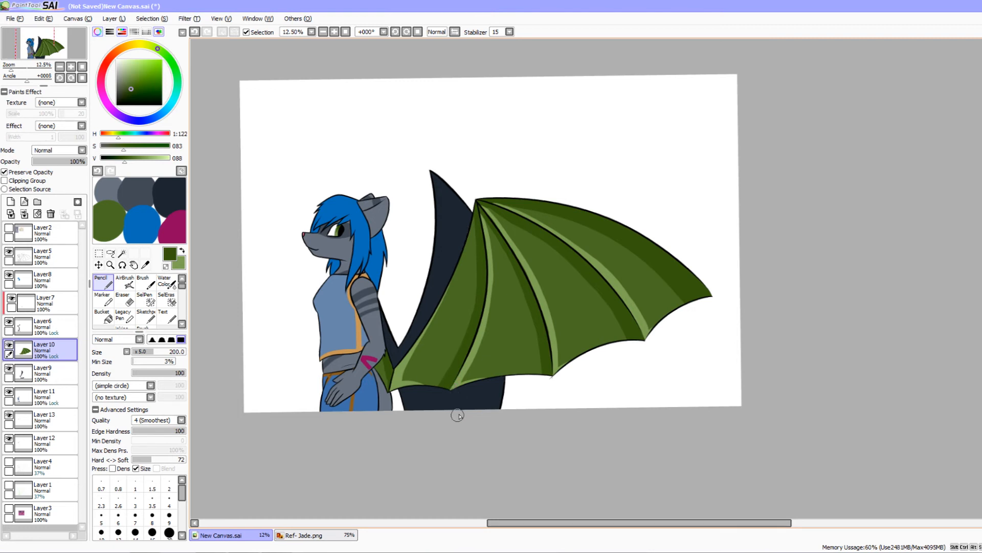
Select Layer9, sample the far wing's navy, preserve the layer's opacity and darken the colour to value 16.
drag(605, 247, 633, 170)
drag(344, 376, 295, 406)
click(70, 372)
drag(451, 159, 417, 220)
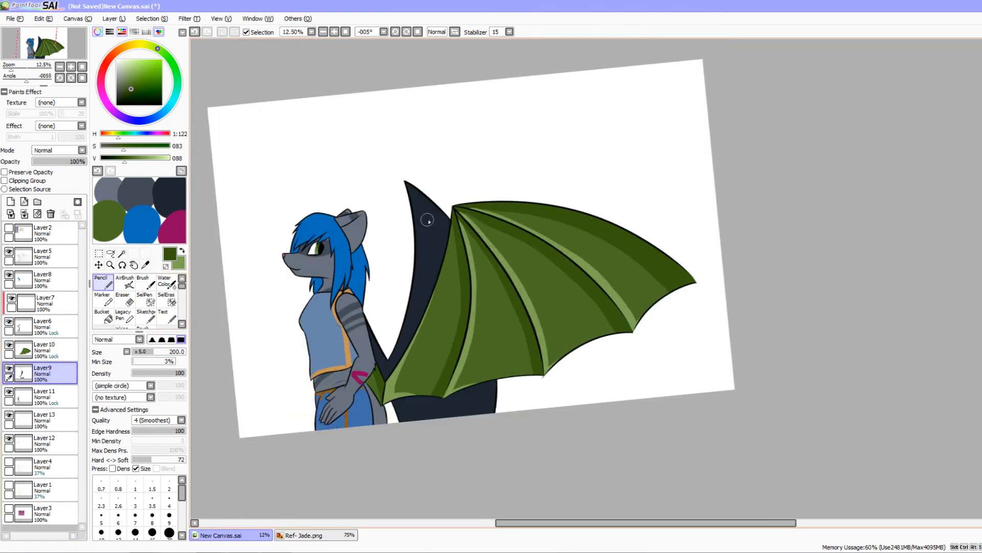
alt+click(428, 220)
click(37, 173)
drag(430, 255, 206, 216)
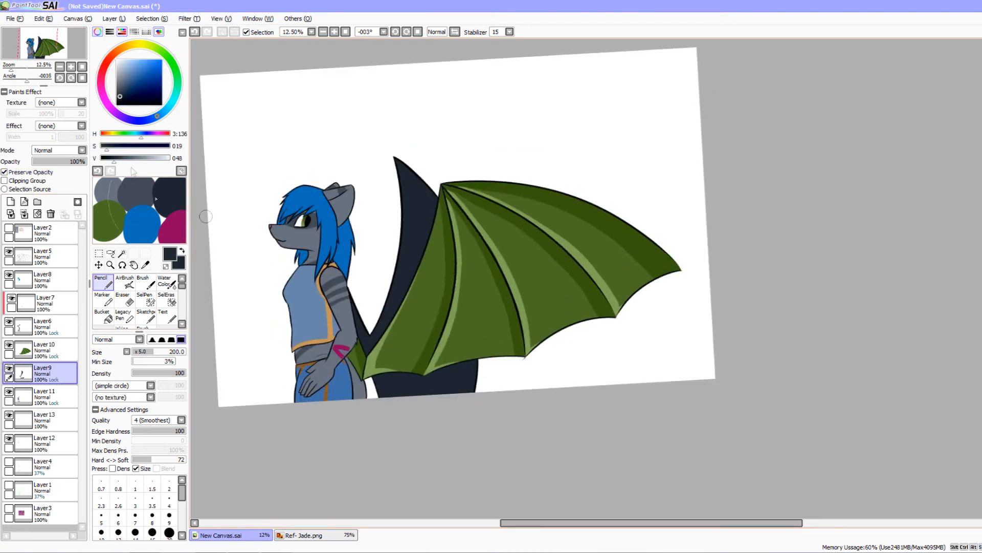
drag(116, 160, 107, 160)
drag(420, 164, 433, 146)
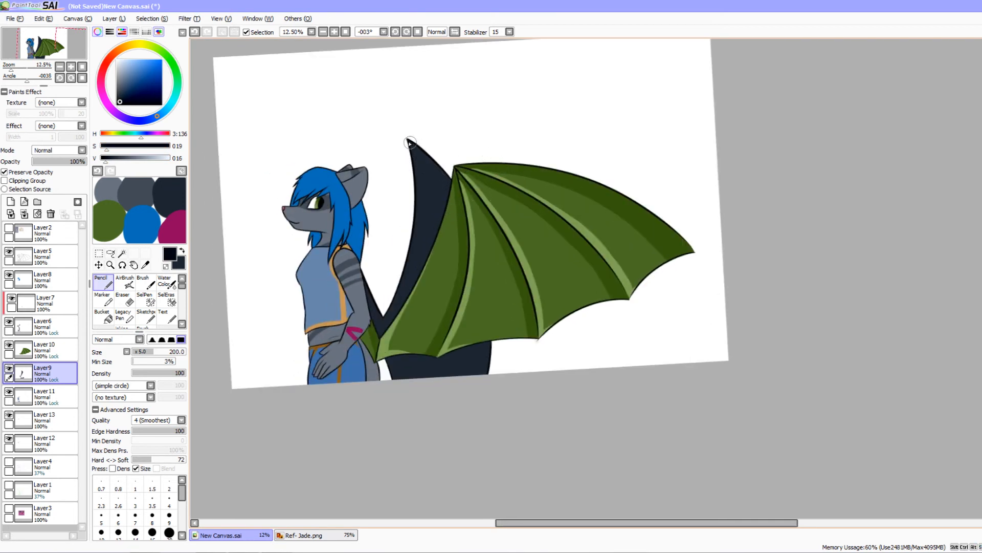
key(ctrl+z)
drag(407, 137, 459, 235)
key(ctrl+z)
drag(404, 110, 442, 270)
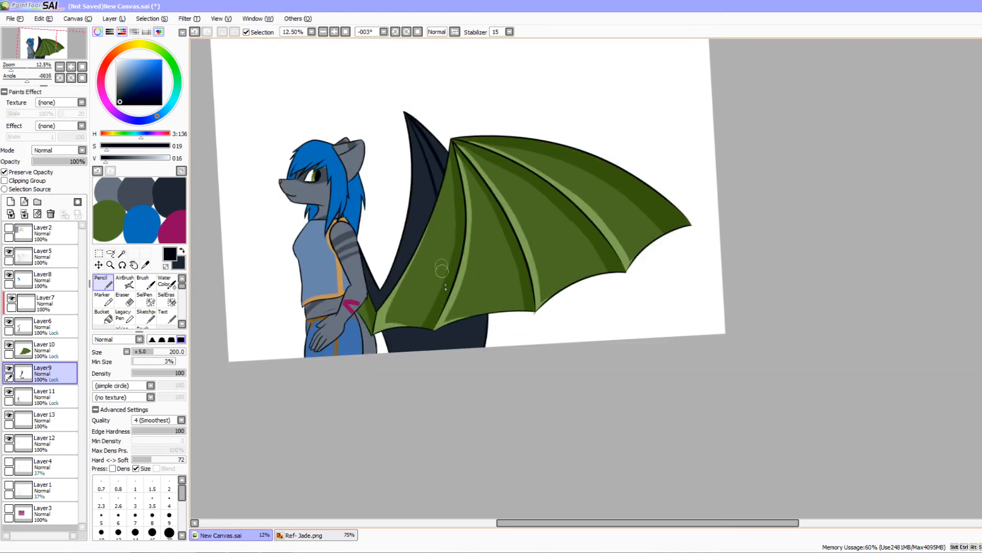
key(x)
key(ctrl+z)
key(ctrl+z)
Lighten the far wing's navy to value 82 for a slate highlight colour.
drag(429, 171, 433, 194)
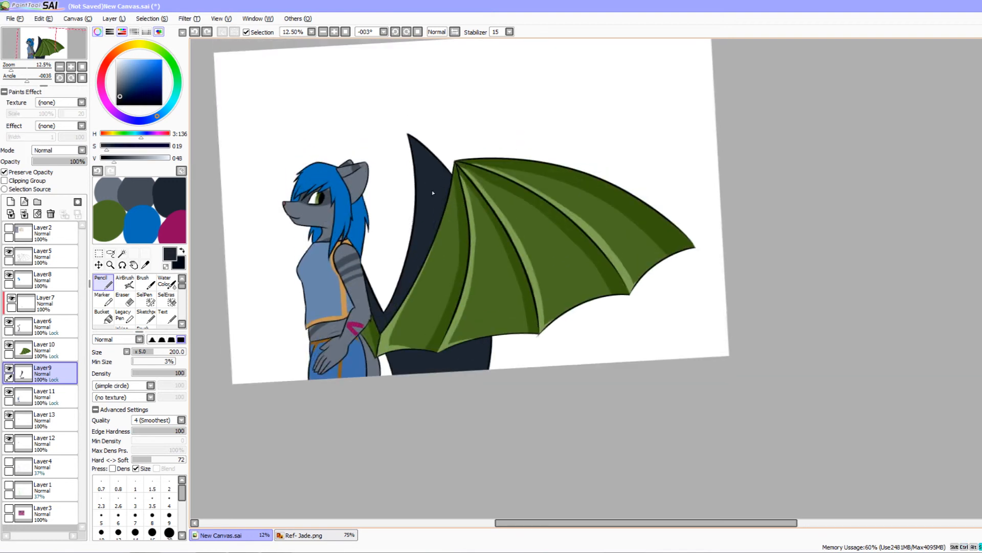
drag(118, 160, 122, 161)
drag(484, 317, 476, 326)
drag(446, 413, 458, 424)
mouse_move(483, 365)
mouse_down()
mouse_move(487, 353)
mouse_move(476, 393)
mouse_up()
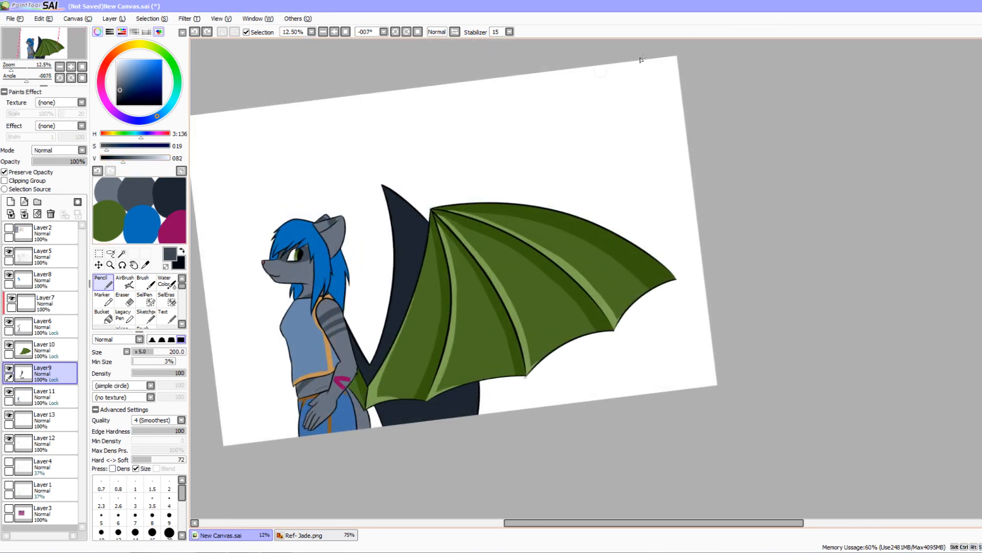
Paint a slate highlight on the far wing along its outer edge from the tip down to the near wing.
drag(460, 199, 462, 164)
drag(382, 148, 428, 204)
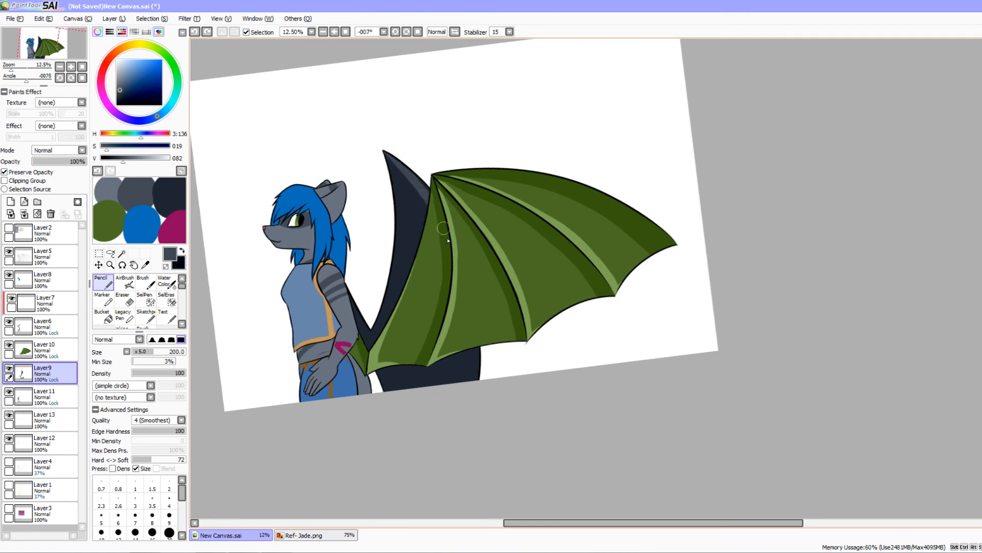
key(ctrl+z)
drag(385, 151, 447, 234)
drag(434, 198, 424, 167)
key(ctrl+z)
drag(372, 118, 439, 204)
drag(477, 303, 466, 235)
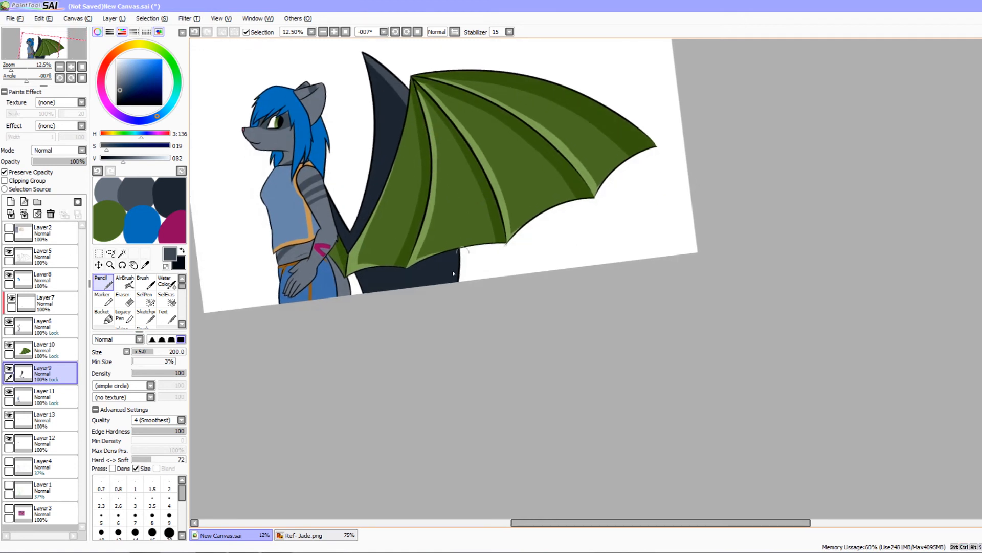
drag(481, 278, 530, 387)
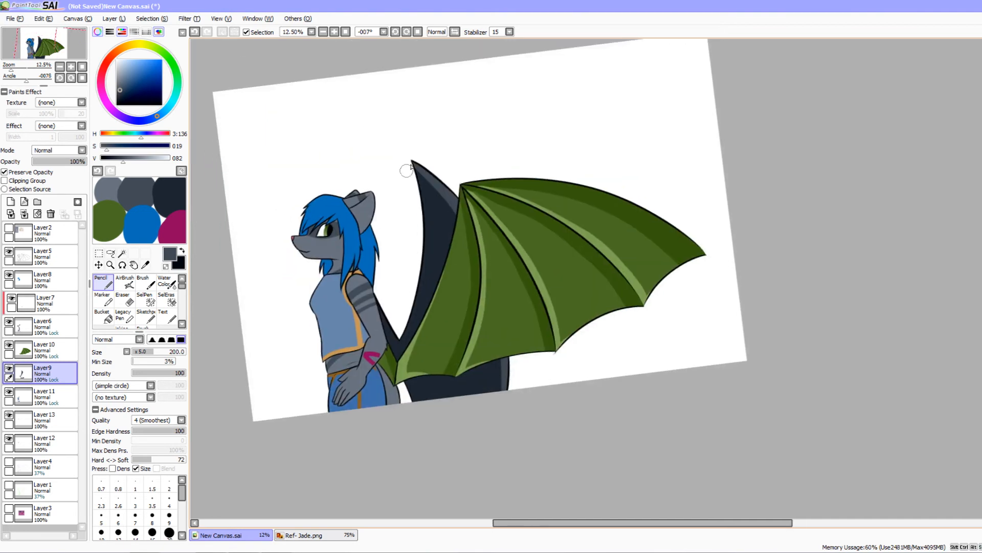
Paint slate streaks fanning from the far wing's tip down through the part that shows below the near wing.
drag(413, 159, 478, 317)
drag(419, 163, 466, 491)
mouse_move(503, 440)
mouse_down()
mouse_move(509, 388)
mouse_move(527, 381)
mouse_up()
drag(439, 99, 481, 369)
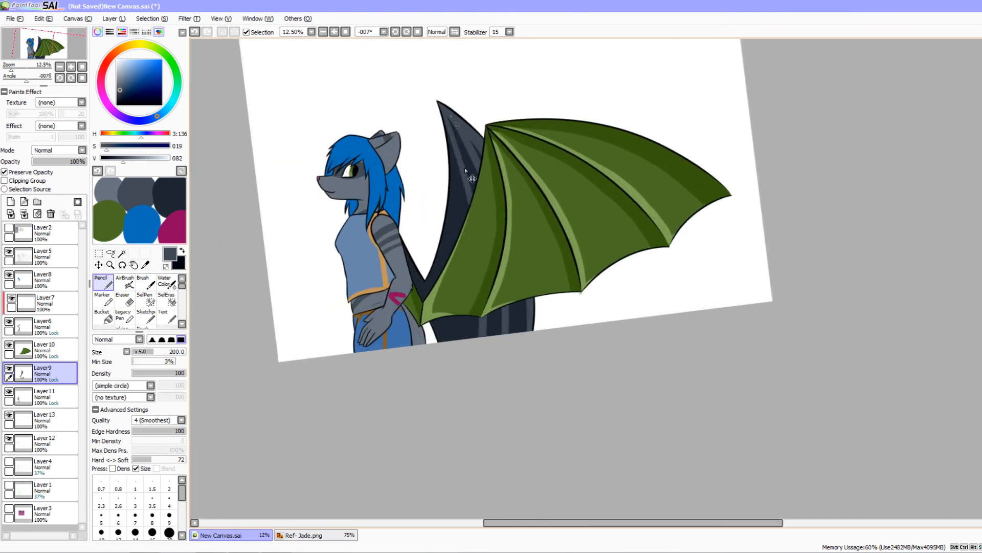
key(ctrl+z)
key(ctrl+z)
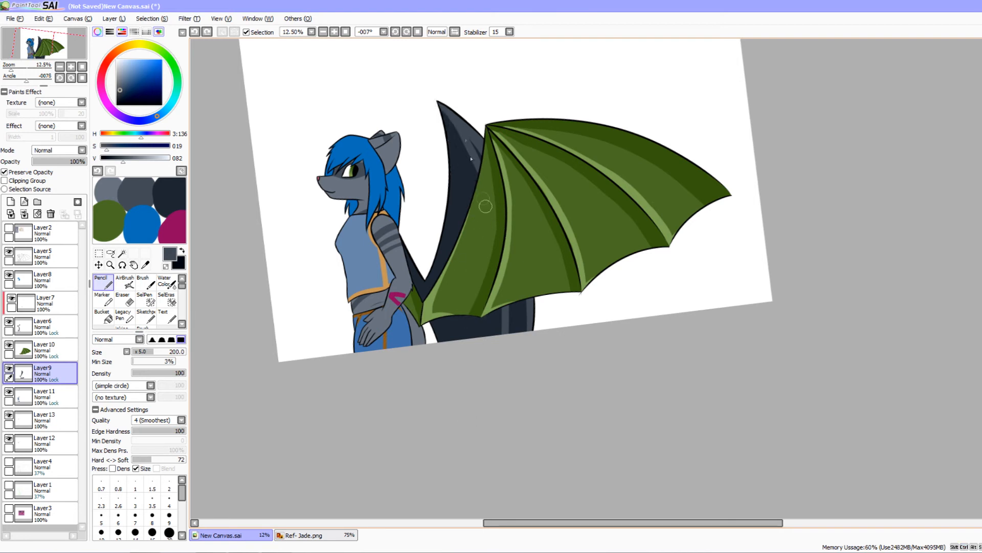
drag(440, 101, 457, 440)
drag(455, 139, 459, 182)
Switch to the near-black navy and shade the far wing's base where it meets the figure's back.
key(x)
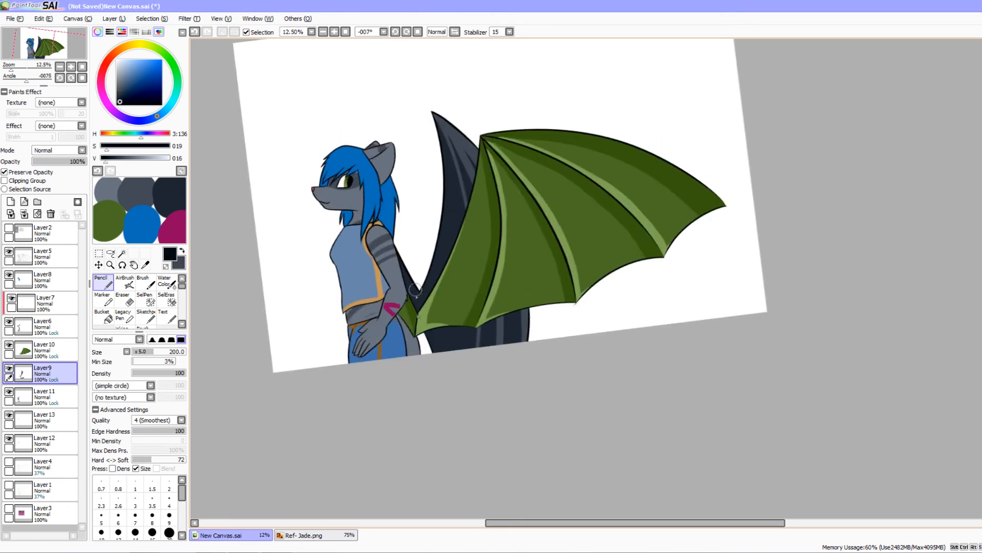
mouse_move(440, 328)
mouse_down()
mouse_move(427, 321)
mouse_move(428, 351)
mouse_move(403, 348)
mouse_move(442, 355)
mouse_up()
mouse_move(444, 300)
mouse_down()
mouse_move(458, 299)
mouse_move(454, 309)
mouse_up()
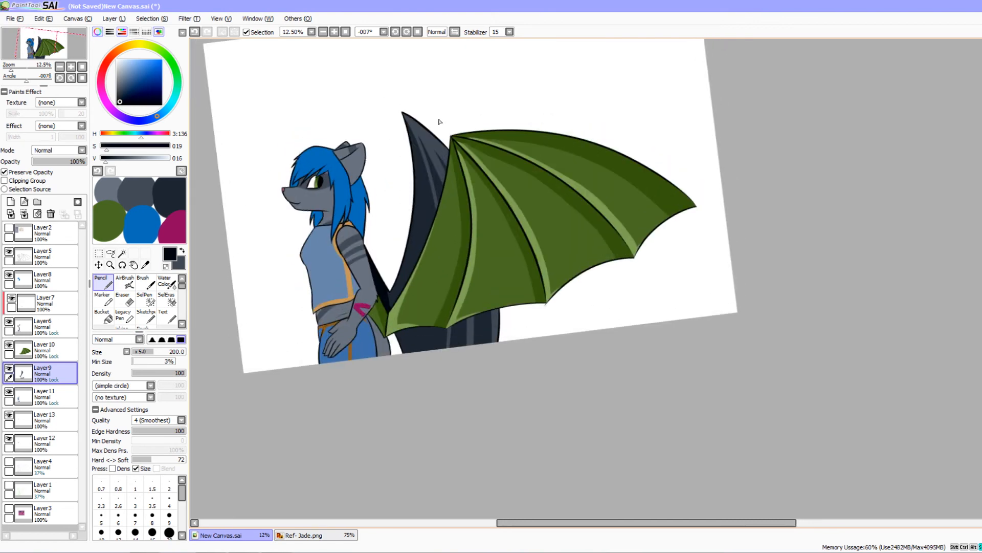
drag(433, 244, 428, 236)
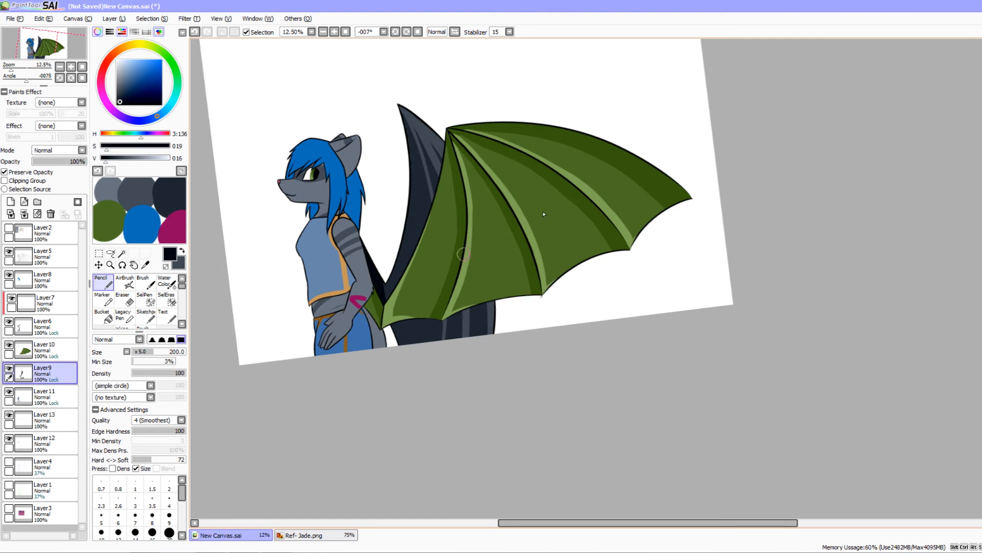
drag(482, 292, 465, 292)
Shade the far wing's inner edge in near-black from the tip down to the base.
click(71, 66)
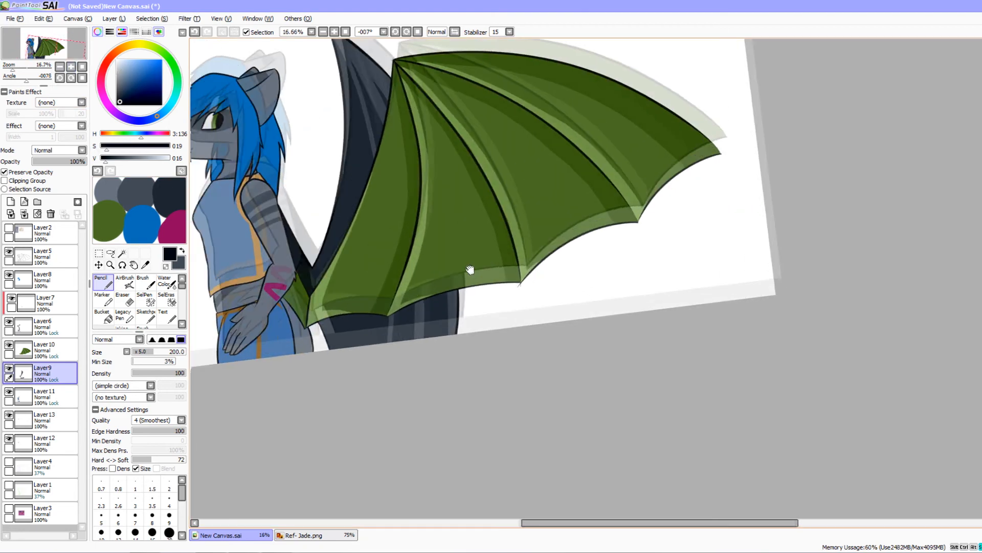
drag(396, 447, 391, 424)
drag(409, 246, 439, 308)
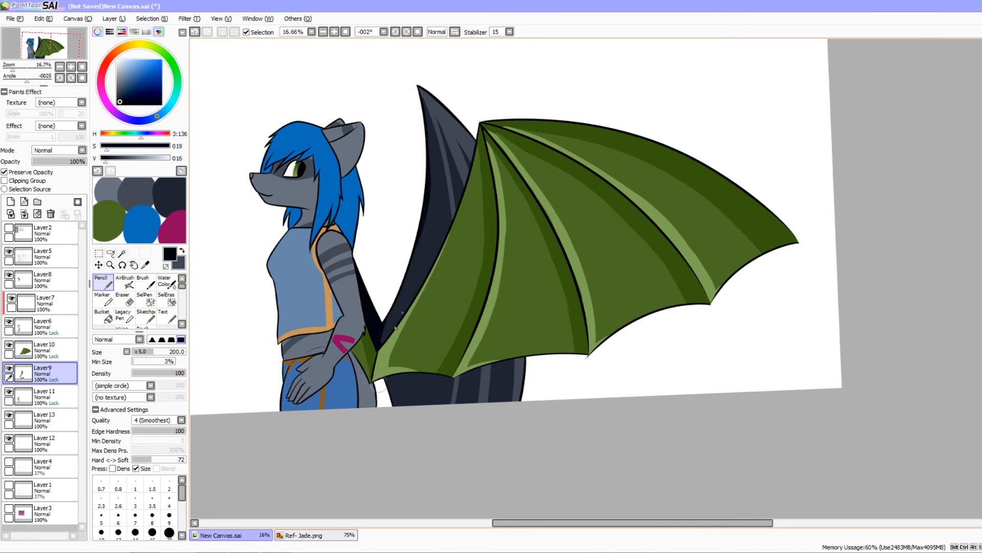
drag(434, 274, 436, 277)
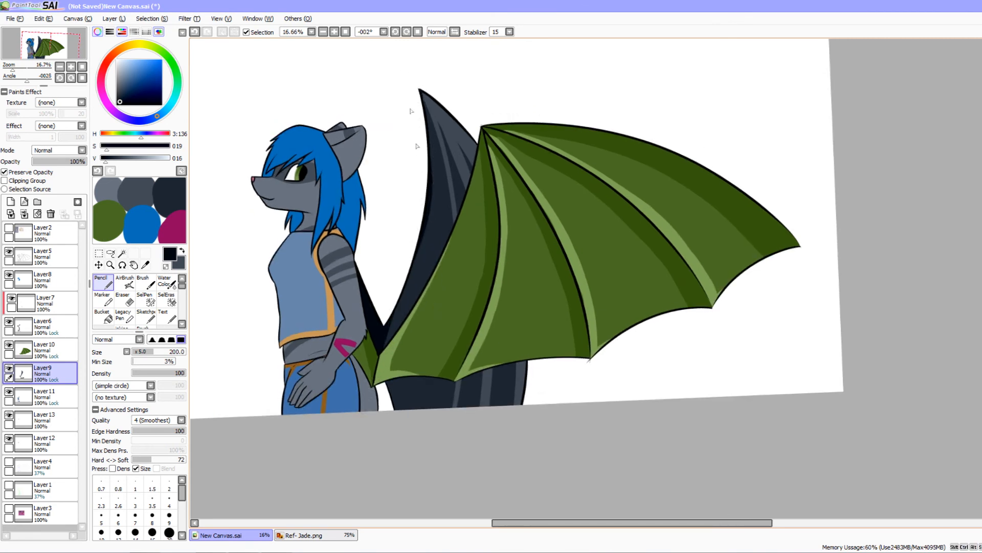
drag(425, 127, 388, 342)
Paint a near-black fold shadow up the far wing between its slate streaks, from the lower edge toward the tip.
mouse_move(415, 433)
mouse_down()
mouse_move(417, 467)
mouse_move(412, 456)
mouse_move(475, 425)
mouse_up()
mouse_move(409, 410)
mouse_down()
mouse_move(436, 387)
mouse_move(432, 262)
mouse_up()
key(ctrl+z)
drag(414, 412, 430, 205)
key(ctrl+z)
drag(406, 408, 432, 178)
drag(434, 221, 435, 178)
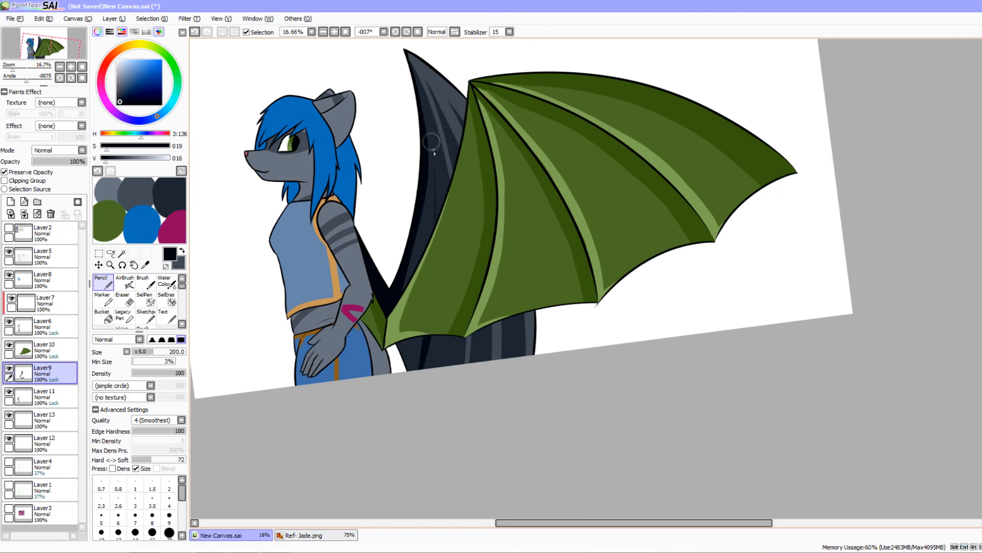
Deepen the near-black shadows between the slate streaks in the middle of the far wing.
drag(458, 288, 462, 348)
drag(461, 353, 447, 336)
mouse_move(453, 302)
mouse_down()
mouse_move(455, 273)
mouse_move(424, 320)
mouse_up()
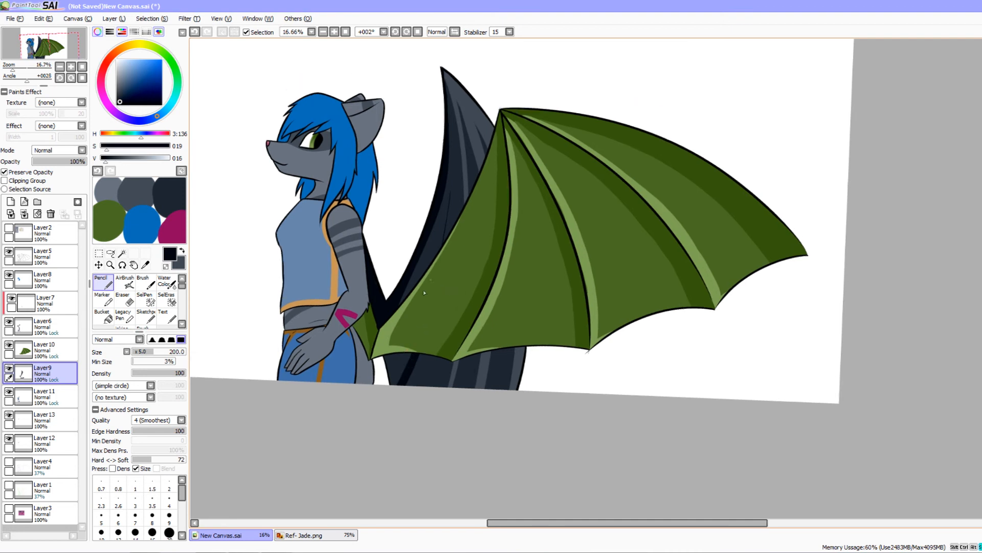
drag(458, 240, 484, 287)
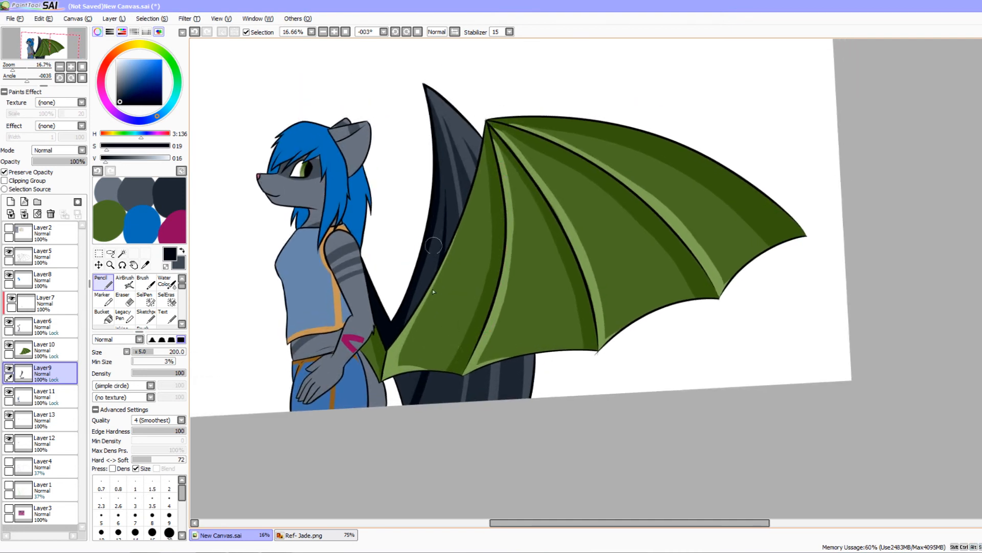
mouse_move(467, 246)
mouse_down()
mouse_move(450, 346)
mouse_move(456, 355)
mouse_up()
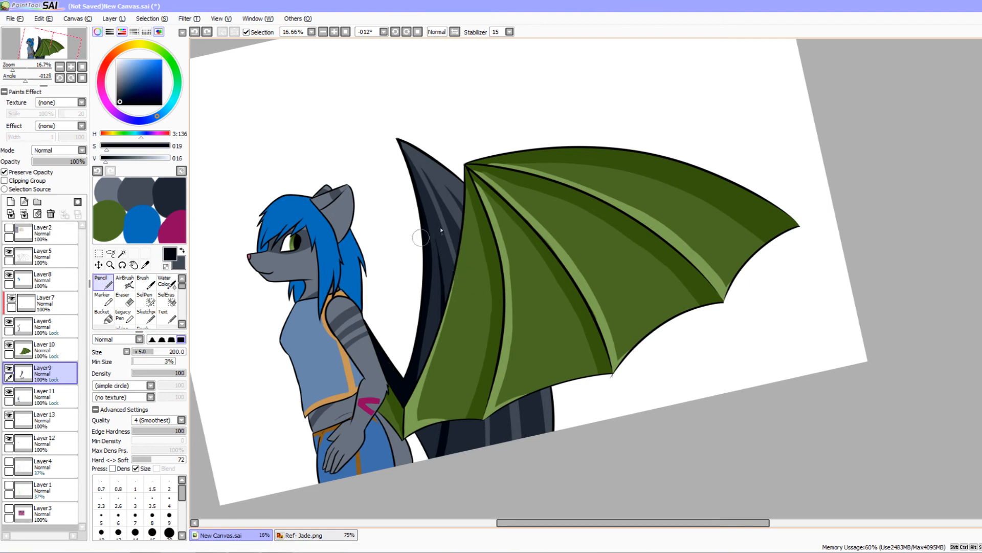
click(60, 66)
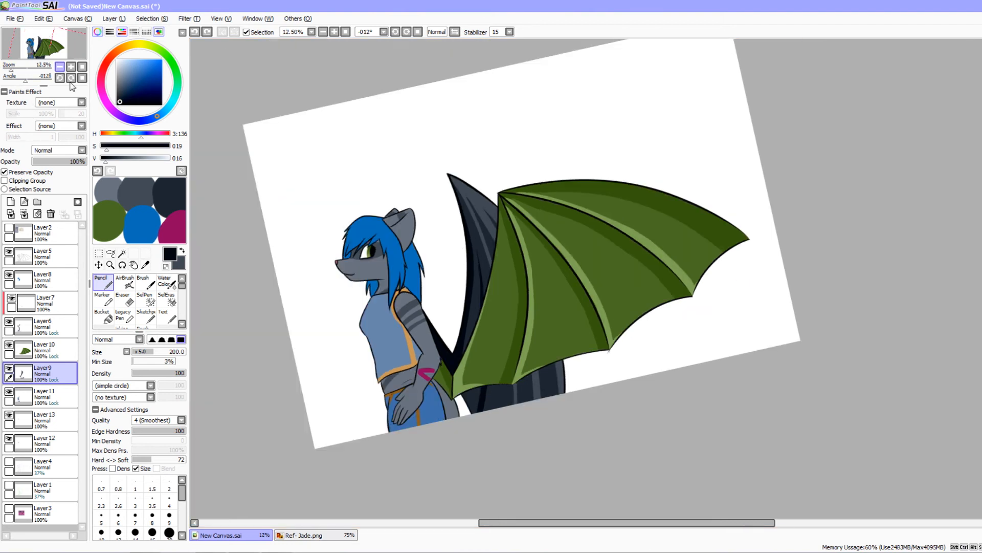
Paint dark fold shadows across the waist area of the blue shirt on the clipped shading layer Layer14.
mouse_move(346, 385)
mouse_down()
mouse_move(338, 351)
mouse_move(350, 367)
mouse_up()
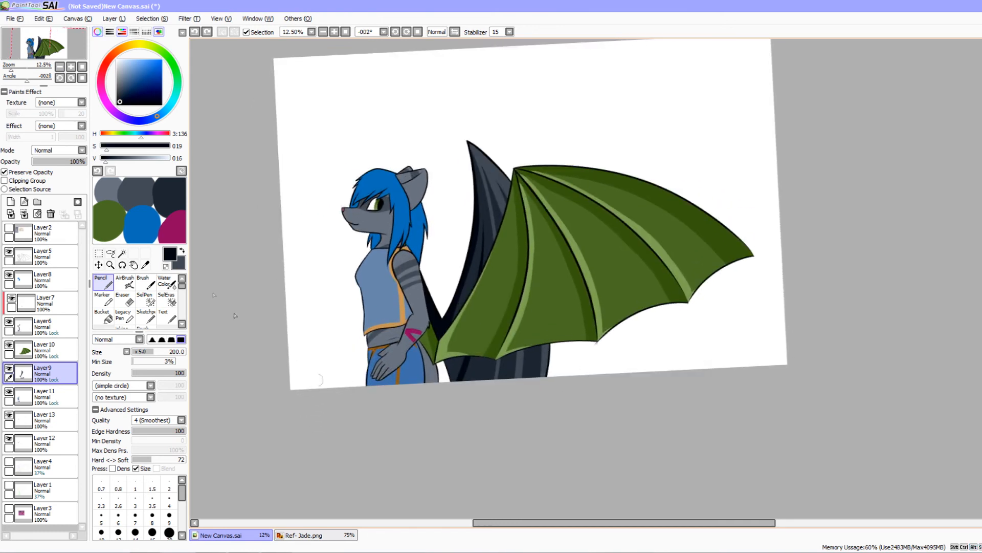
click(71, 67)
mouse_move(241, 164)
mouse_down()
mouse_move(230, 213)
mouse_move(240, 201)
mouse_move(242, 214)
mouse_up()
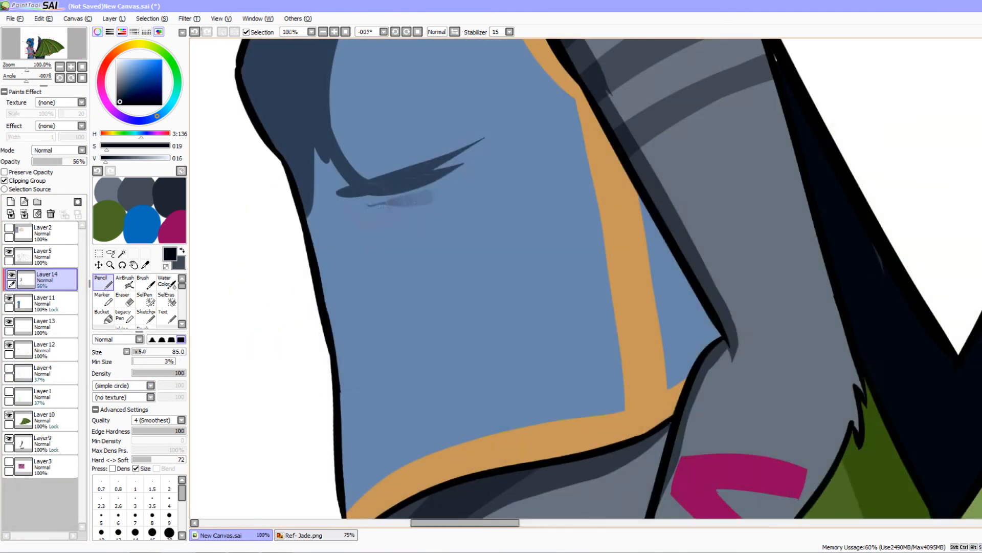
drag(352, 224, 515, 164)
drag(418, 183, 485, 190)
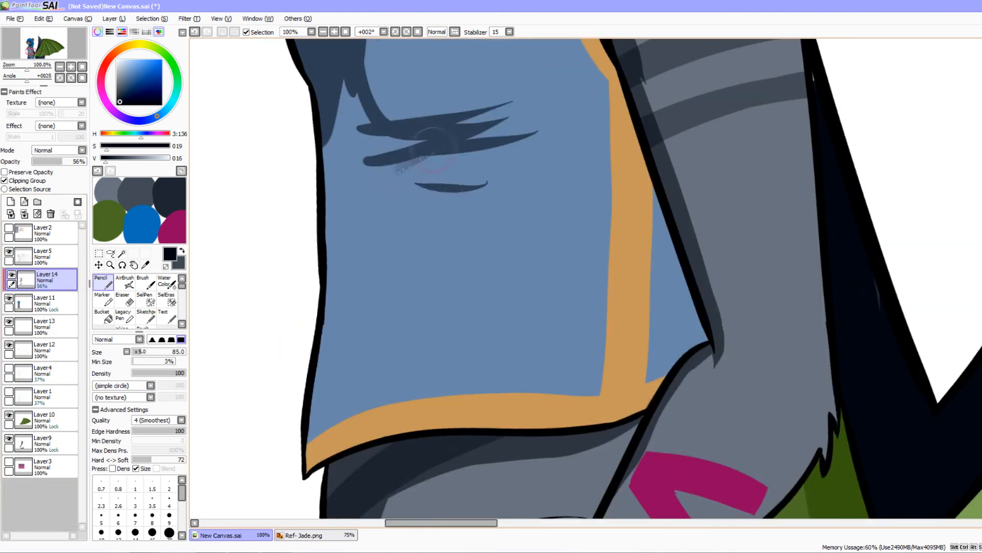
drag(423, 153, 397, 242)
drag(417, 225, 462, 468)
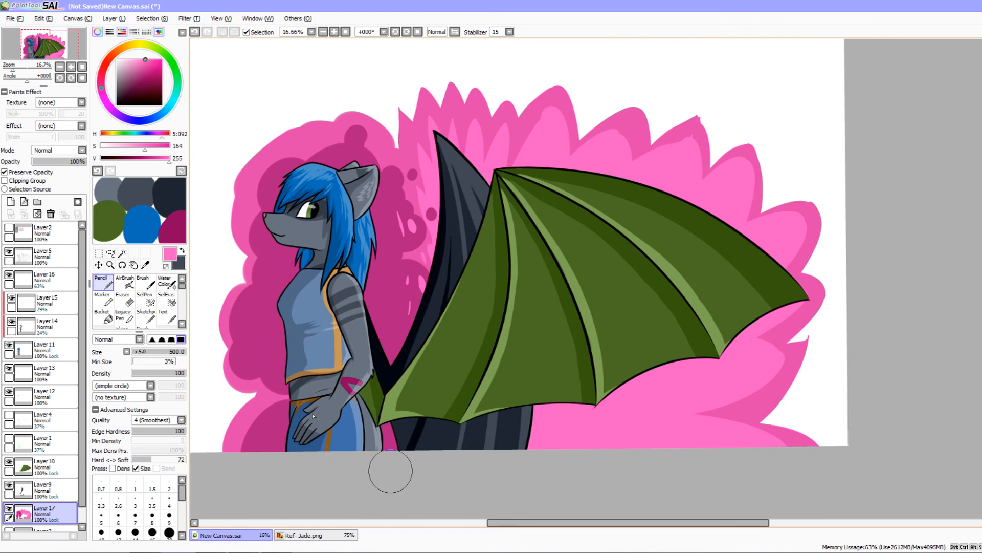
Erase the overshooting outline ends at the near wing's lower points on the line-art layer Layer5.
click(68, 254)
click(71, 67)
click(72, 67)
click(71, 67)
drag(497, 463, 411, 120)
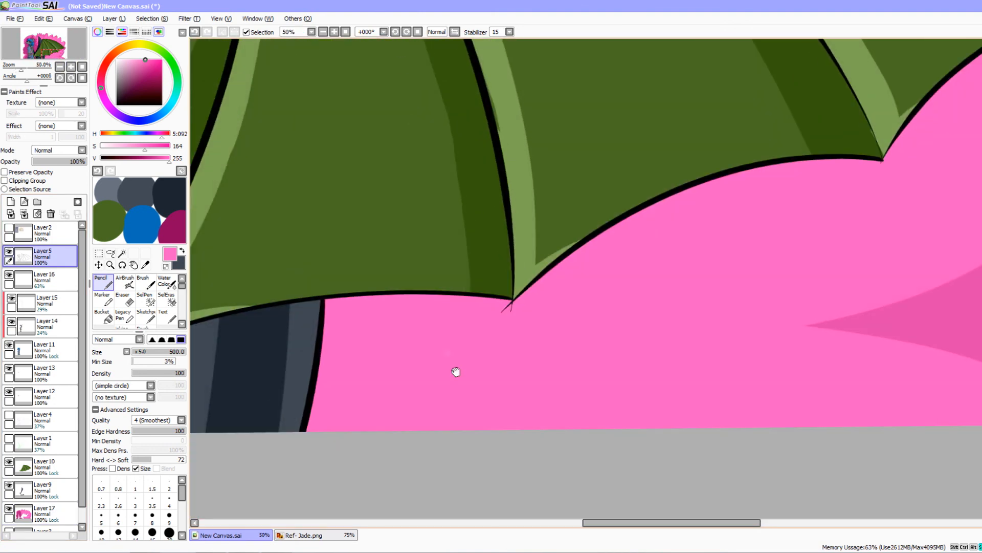
key(e)
drag(494, 287, 489, 285)
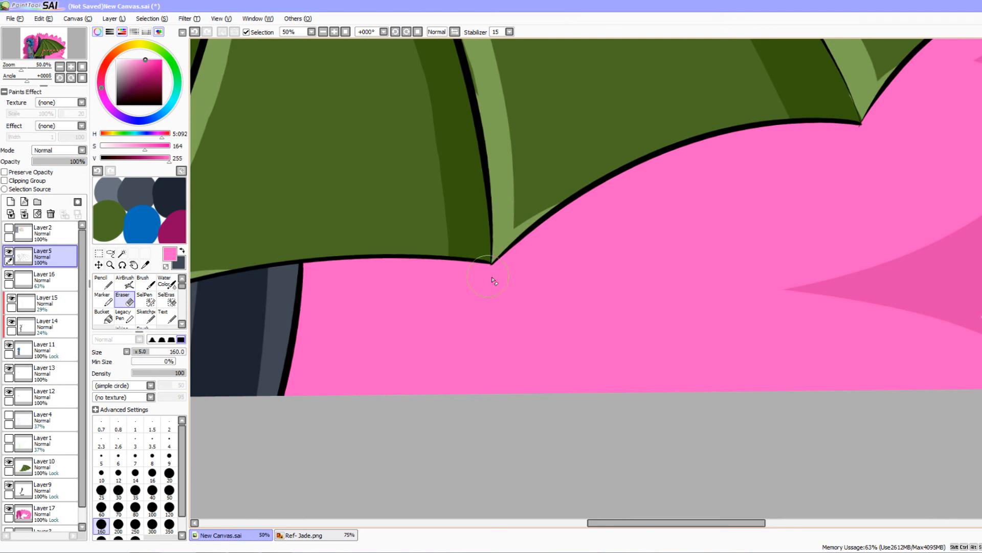
drag(892, 150, 644, 240)
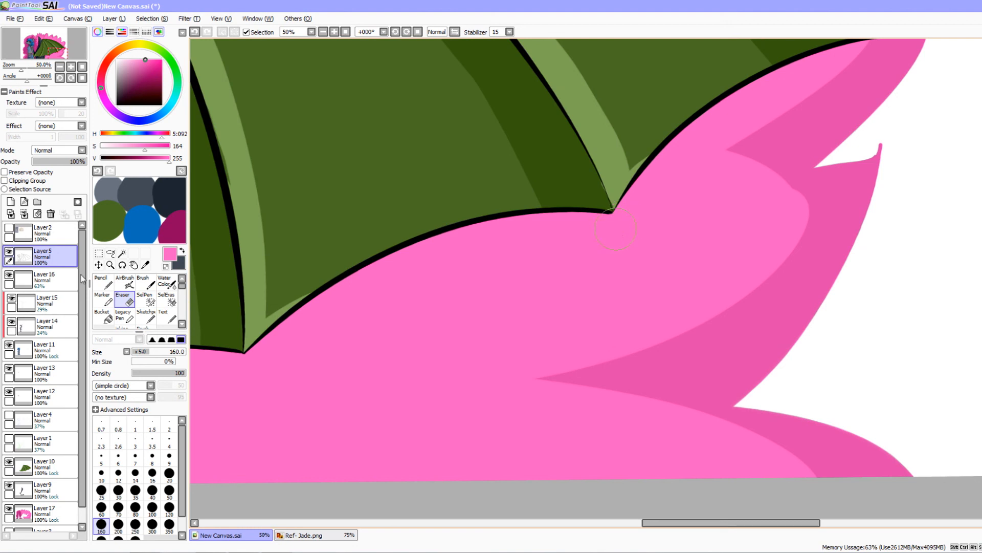
Set the pencil to black at size 50 on Layer5 and try an outline stroke at the near wing's lower point.
click(103, 283)
click(61, 280)
click(61, 257)
drag(146, 158, 75, 163)
mouse_move(527, 299)
mouse_down()
mouse_move(459, 353)
mouse_move(437, 388)
mouse_up()
key(End)
key(bracketleft)
key(bracketleft)
key(bracketleft)
key(bracketleft)
key(bracketleft)
key(bracketleft)
key(bracketleft)
key(bracketleft)
key(bracketleft)
key(bracketleft)
key(bracketleft)
key(bracketleft)
key(bracketleft)
mouse_move(512, 315)
mouse_down()
mouse_move(534, 295)
mouse_move(526, 251)
mouse_up()
key(ctrl+z)
mouse_move(503, 306)
alt+mouse_down()
mouse_move(496, 324)
mouse_move(519, 348)
mouse_move(518, 396)
mouse_move(489, 369)
alt+mouse_up()
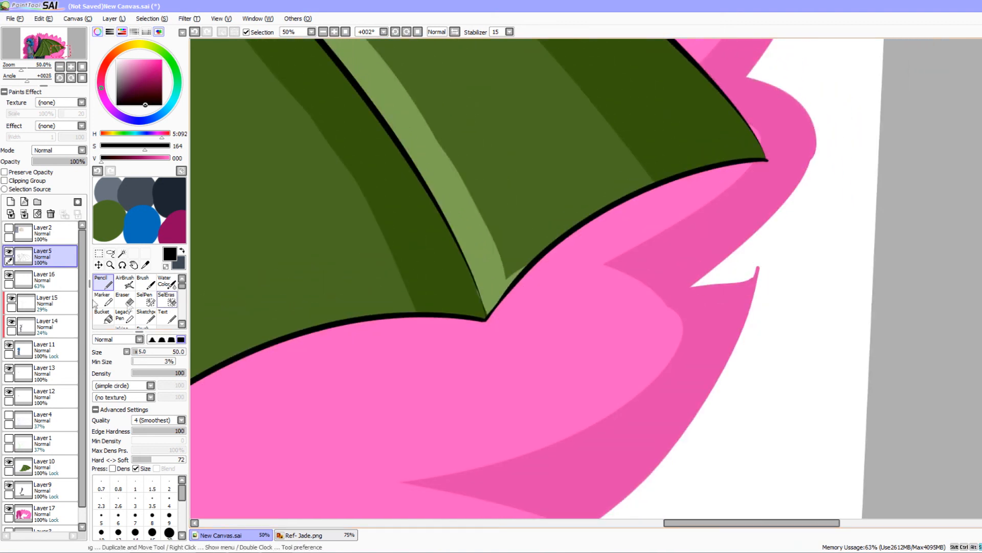
Sample the membrane's dark green and touch up the colour beside the rib at the wing's lower point on Layer10.
scroll(79, 276, down, 2)
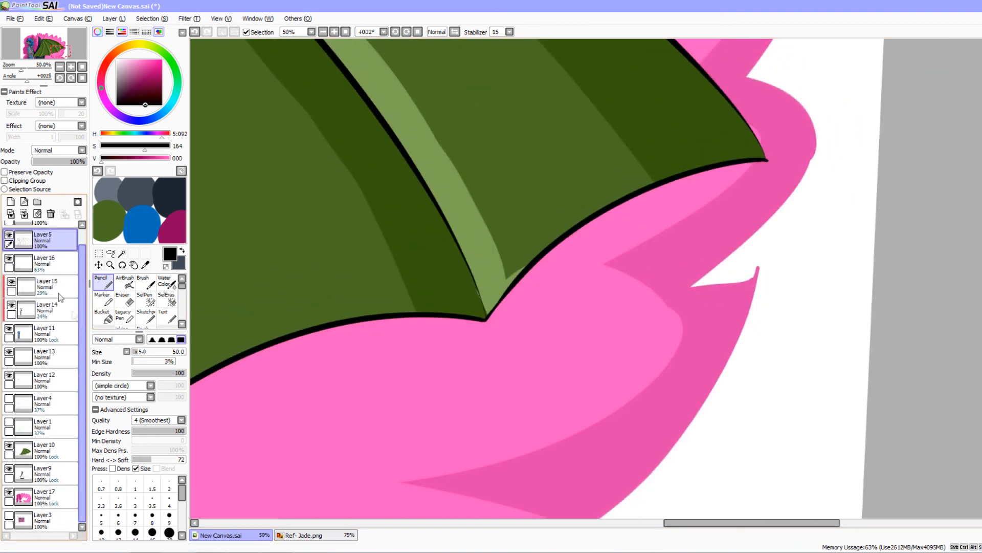
click(58, 340)
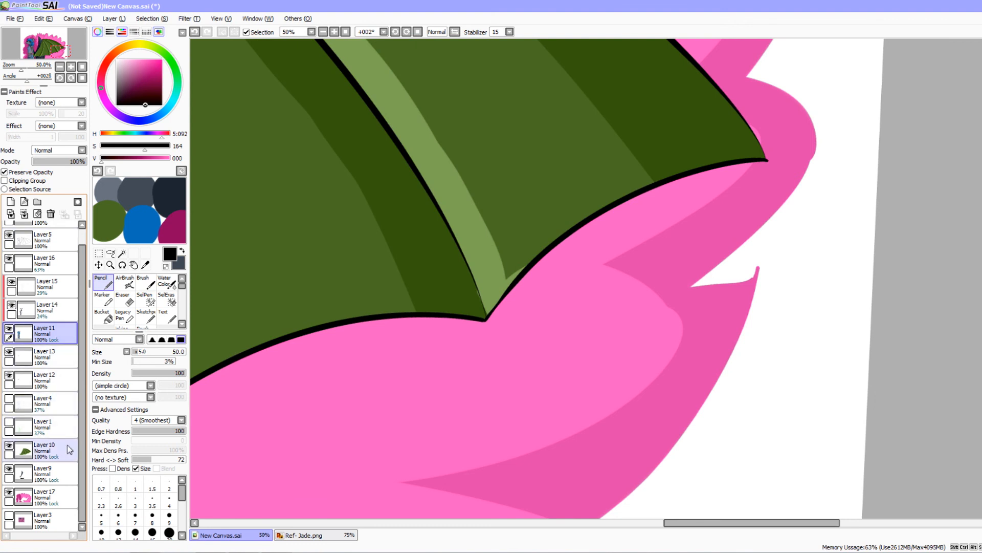
click(68, 450)
drag(487, 202, 477, 239)
alt+click(425, 296)
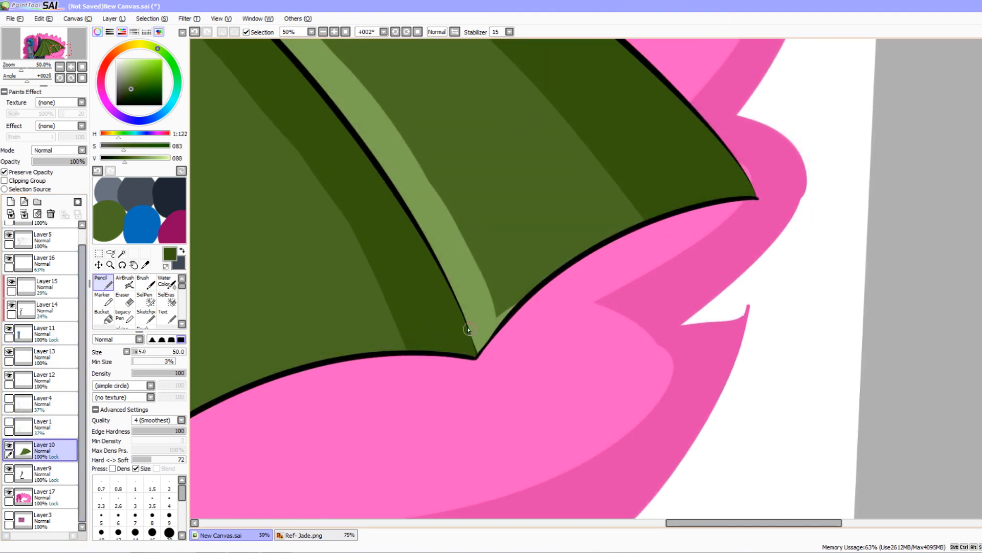
key(ctrl+z)
drag(474, 361, 477, 362)
mouse_move(487, 323)
mouse_down()
mouse_move(378, 399)
mouse_move(286, 382)
mouse_up()
Pick black again and retouch the near wing's outline toward its outer tip on Layer5.
alt+click(417, 378)
click(47, 239)
mouse_move(560, 363)
mouse_down()
mouse_move(507, 333)
mouse_move(481, 335)
mouse_move(479, 306)
mouse_up()
key(ctrl+z)
drag(481, 346, 479, 307)
key(ctrl+z)
mouse_move(481, 346)
mouse_down()
mouse_move(482, 295)
mouse_move(434, 377)
mouse_move(535, 454)
mouse_move(478, 394)
mouse_move(596, 296)
mouse_up()
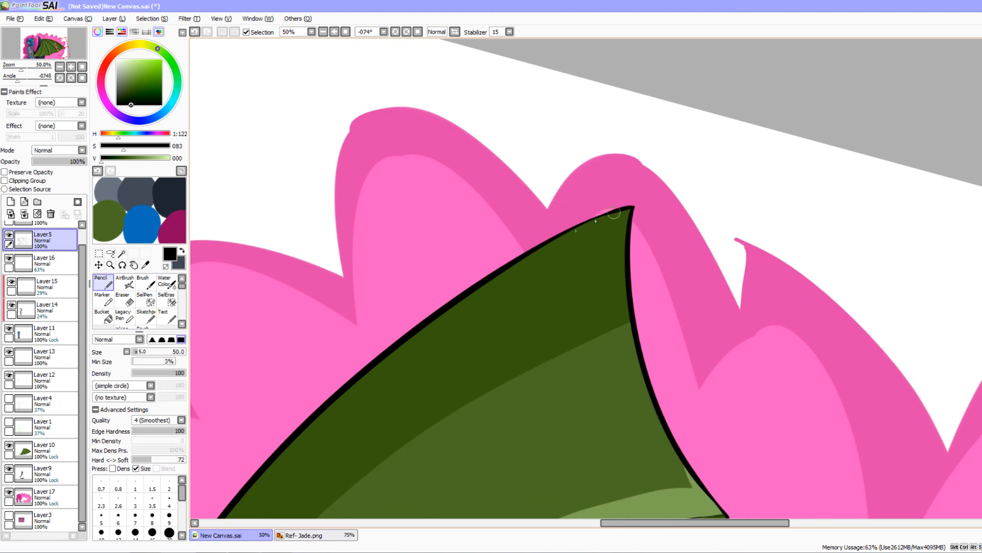
drag(397, 456, 465, 390)
Erase the stray line ends at the near wing's top joint, where the ribs meet.
alt+right_click(475, 404)
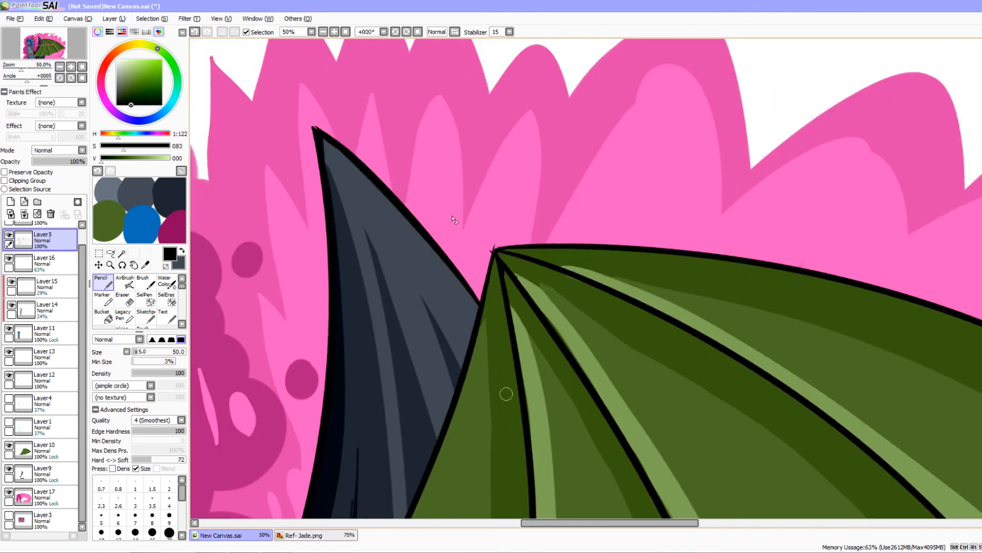
key(e)
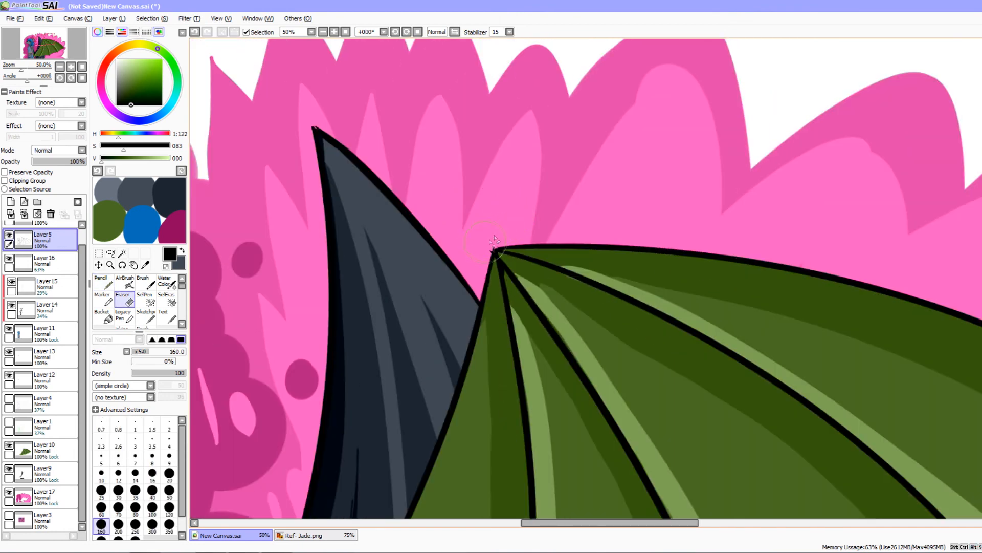
drag(494, 241, 584, 270)
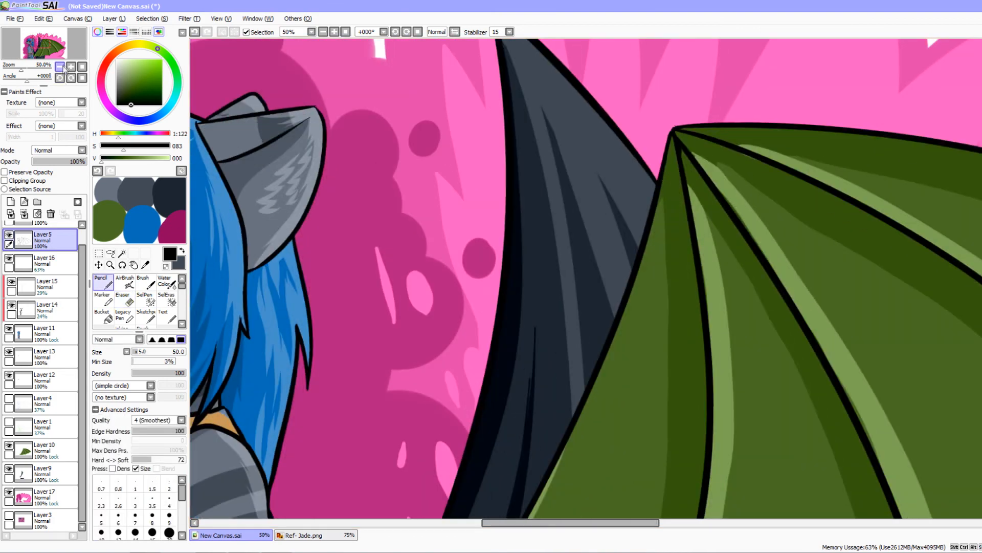
Set the pencil colour to a light green with value 202 and add a new layer above the line art.
scroll(457, 327, down, 2)
drag(457, 327, 474, 226)
mouse_move(629, 511)
mouse_down()
mouse_move(515, 394)
mouse_move(452, 351)
mouse_up()
mouse_move(501, 391)
mouse_down()
mouse_move(436, 334)
mouse_move(479, 290)
mouse_up()
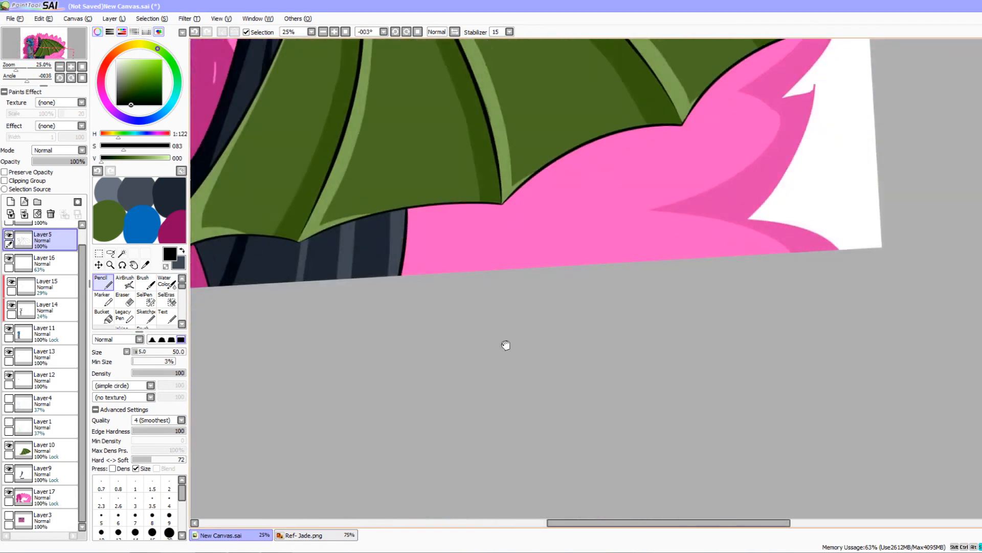
drag(505, 345, 581, 505)
drag(166, 159, 155, 159)
click(11, 202)
click(71, 67)
drag(480, 375, 409, 140)
Handwrite the artist's signature with "15" in light green on the pink background below the near wing.
drag(404, 361, 417, 385)
drag(440, 358, 471, 313)
mouse_move(377, 233)
mouse_down()
mouse_move(373, 265)
mouse_move(376, 230)
mouse_up()
mouse_move(396, 312)
mouse_down()
mouse_move(423, 294)
mouse_move(411, 319)
mouse_move(586, 233)
mouse_up()
mouse_move(438, 297)
mouse_down()
mouse_move(475, 273)
mouse_move(473, 305)
mouse_move(496, 267)
mouse_up()
mouse_move(394, 328)
mouse_down()
mouse_move(474, 263)
mouse_move(532, 264)
mouse_up()
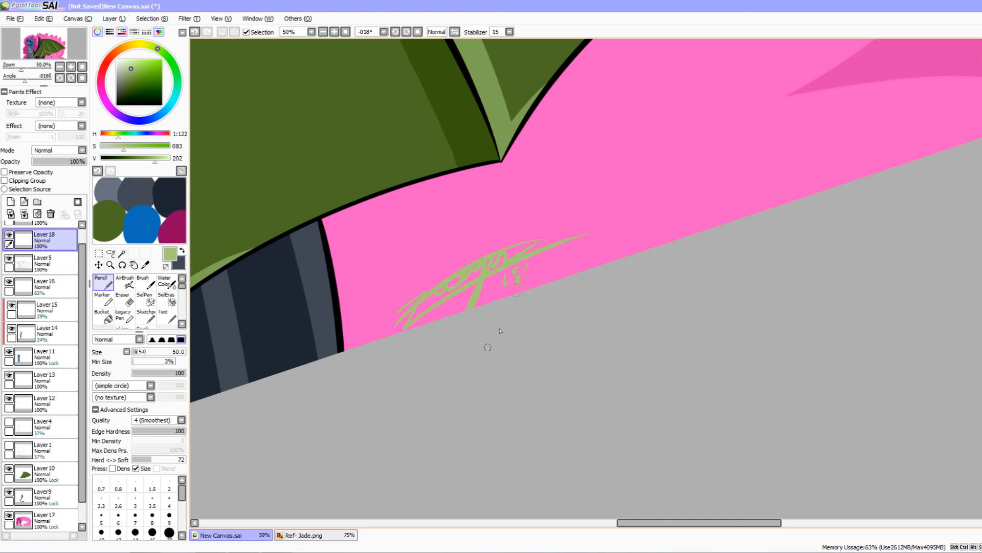
Lower the signature layer's opacity to 60%.
drag(487, 347, 507, 351)
drag(67, 163, 65, 163)
click(60, 67)
drag(340, 247, 376, 415)
click(70, 66)
drag(283, 256, 289, 281)
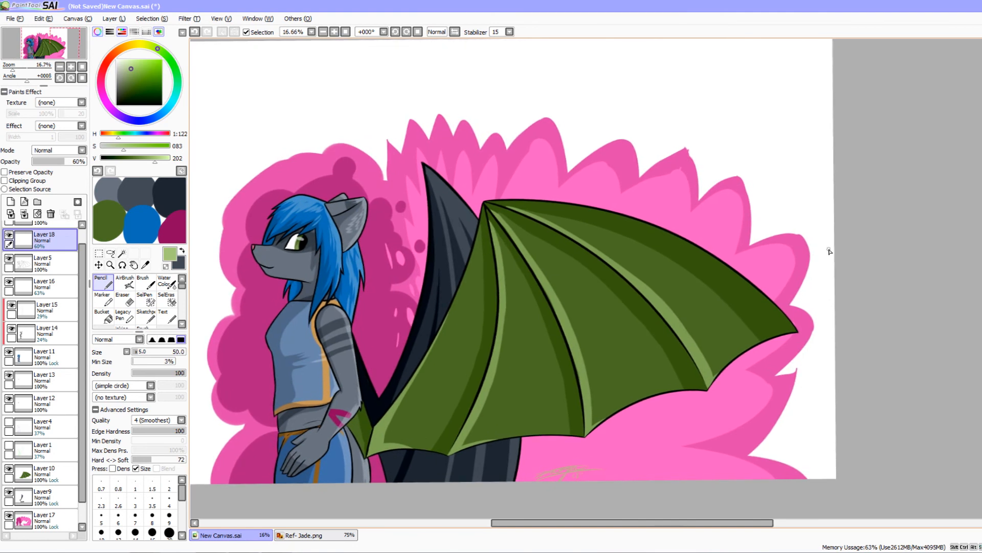